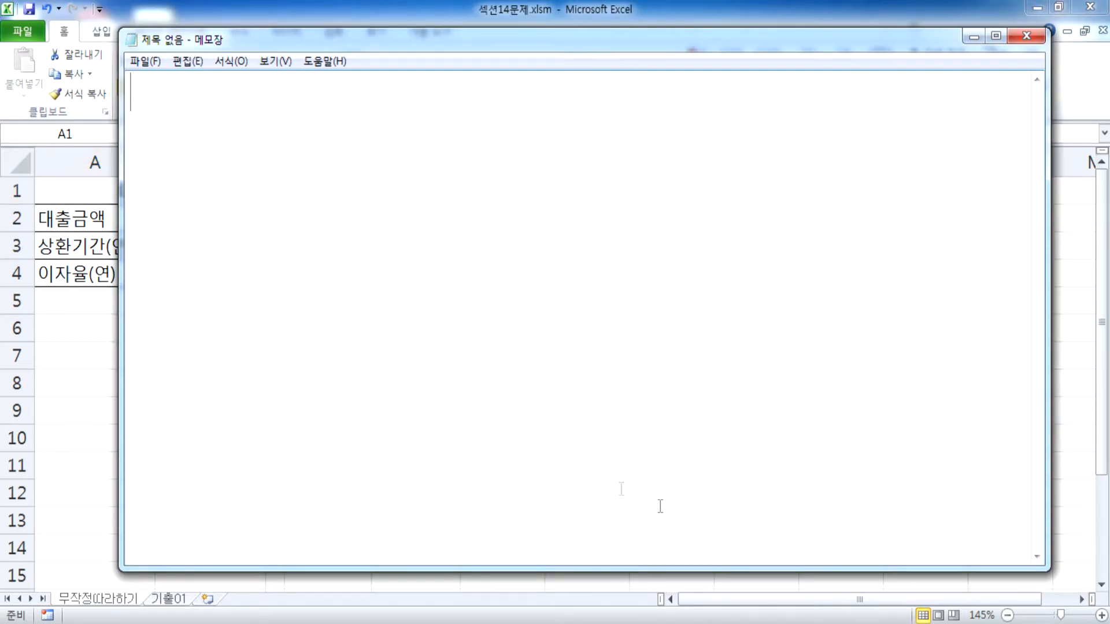
Step: Write the opening sentence "일반적으로 입력이 들어가면 계산을 해서 출력을 하죠" in the empty note
text(dlf)
key(BackSpace)
key(BackSpace)
key(BackSpace)
key(Hangul)
text(일반적으로 )
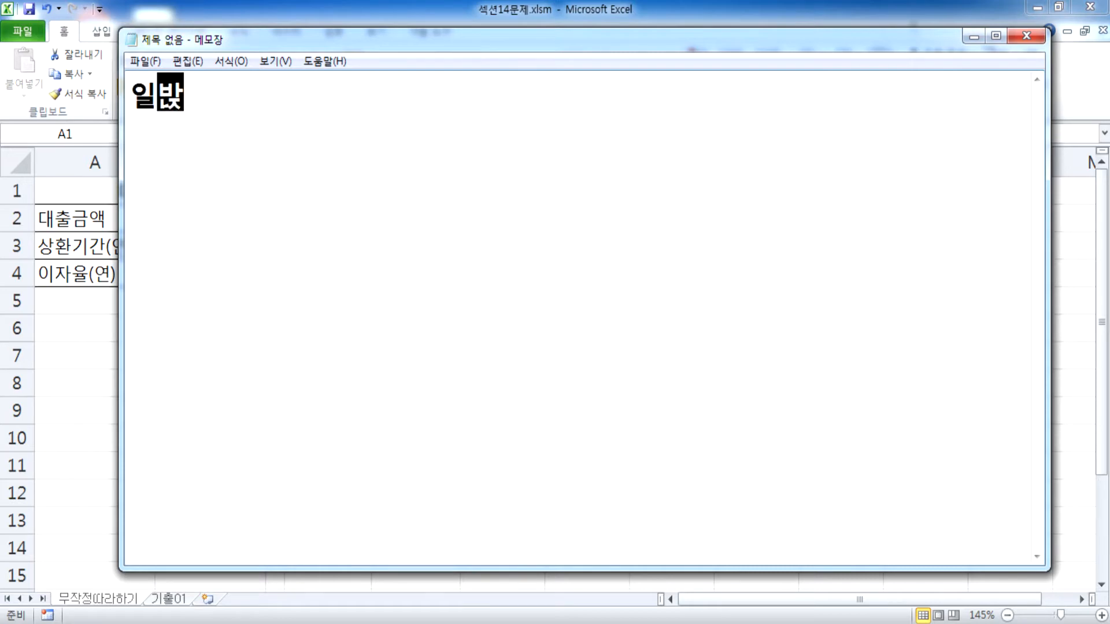
text(입력이)
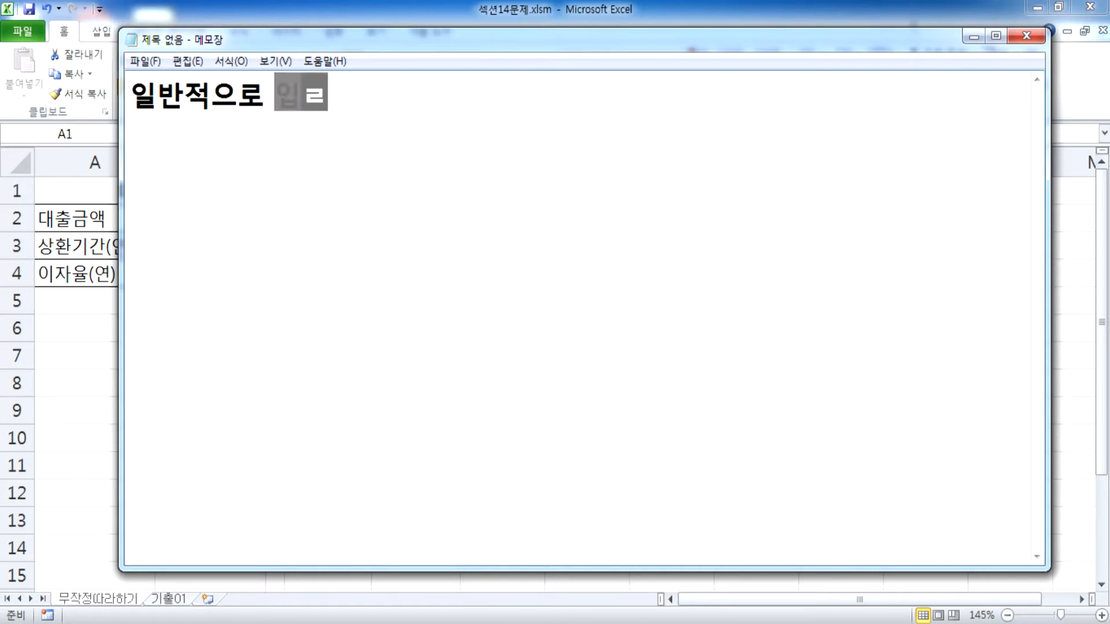
text( 들어가면 )
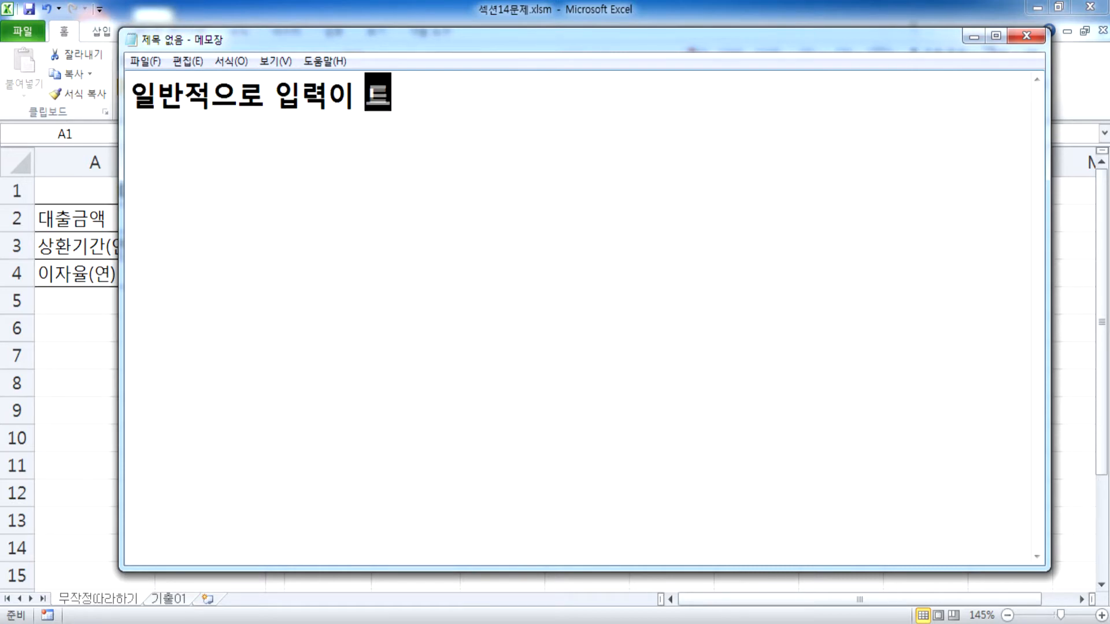
text(계)
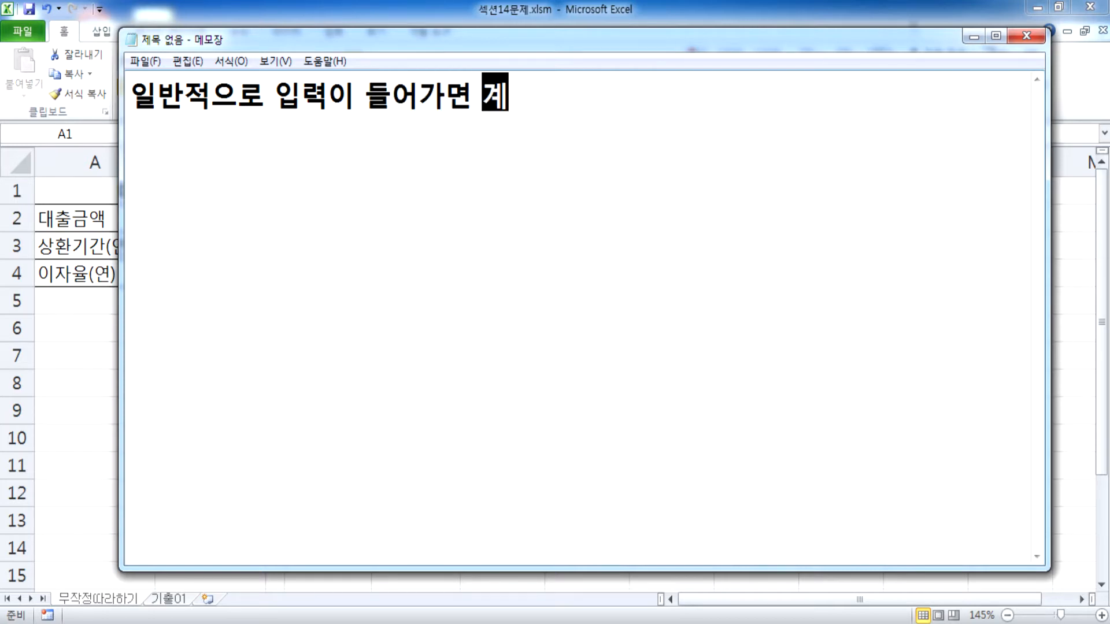
text(산을 해서 출력을 하죠?)
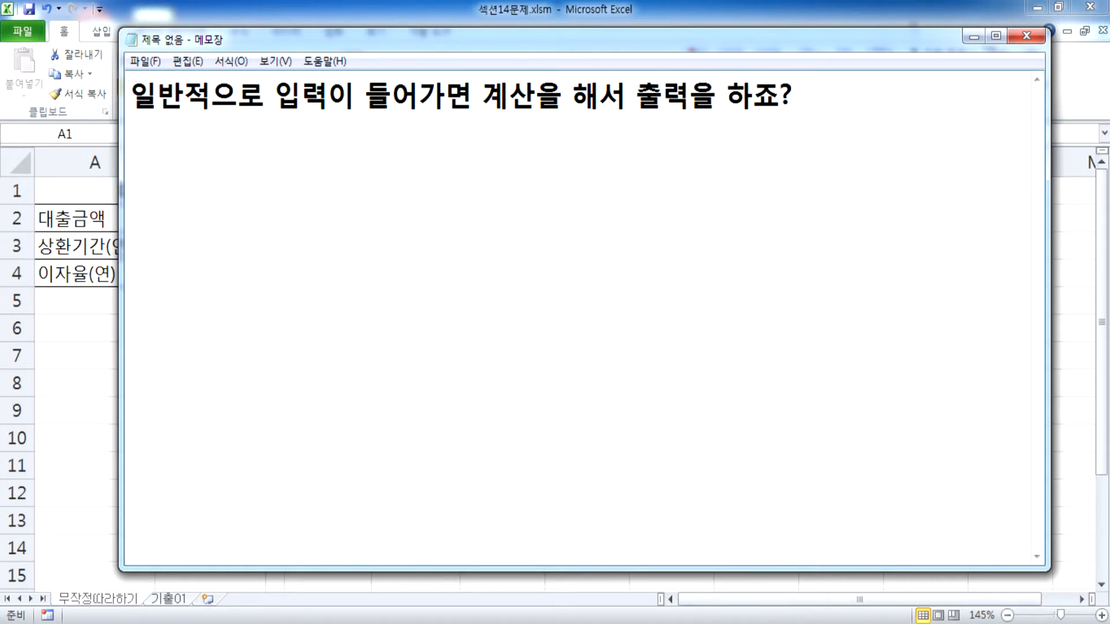
key(BackSpace)
Step: Insert the word "값" after "입력" in the first sentence so it reads "입력 값이"
click(327, 95)
text(갑ㅅ)
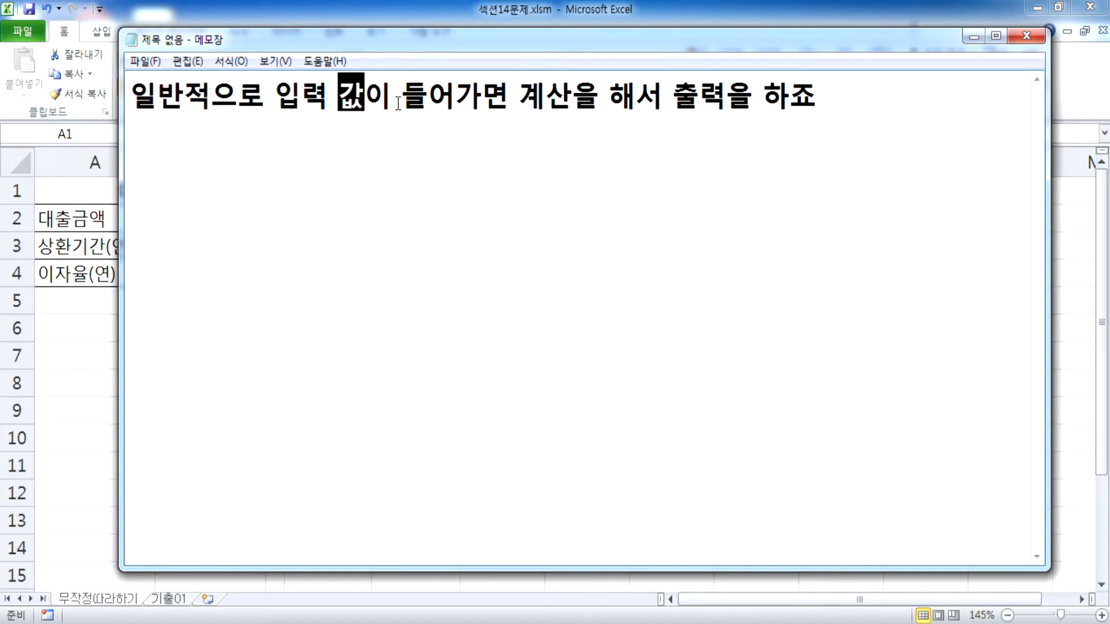
click(722, 150)
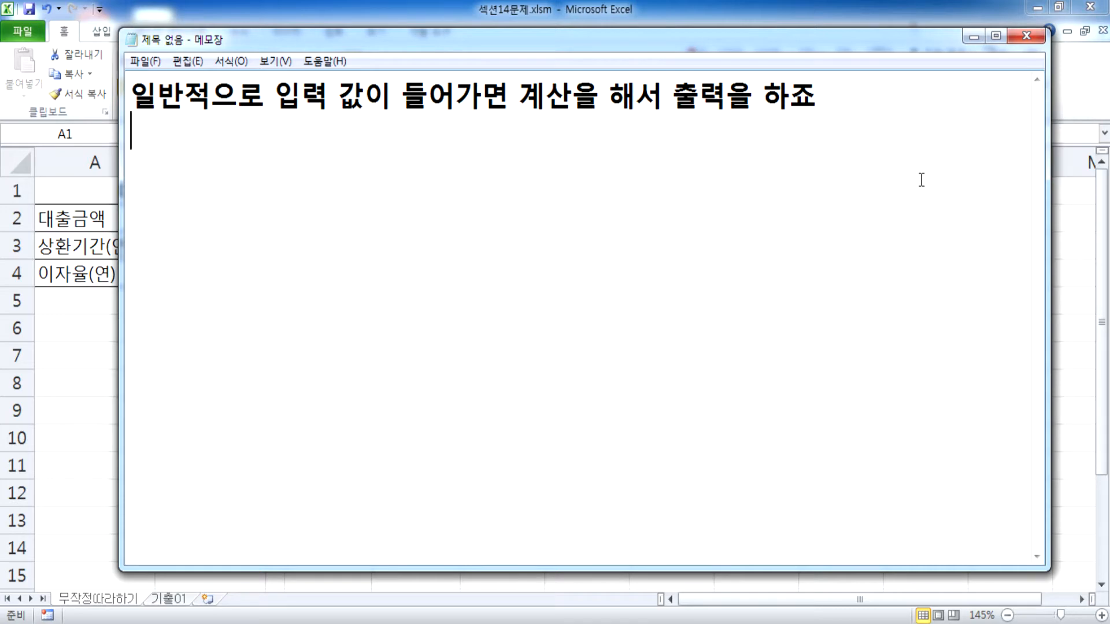
Step: Insert "(결과)" directly after "출력" in the first sentence
text(이)
key(BackSpace)
key(BackSpace)
key(BackSpace)
key(ctrl+Left)
key(ctrl+Left)
key(Right)
key(Right)
text((결과))
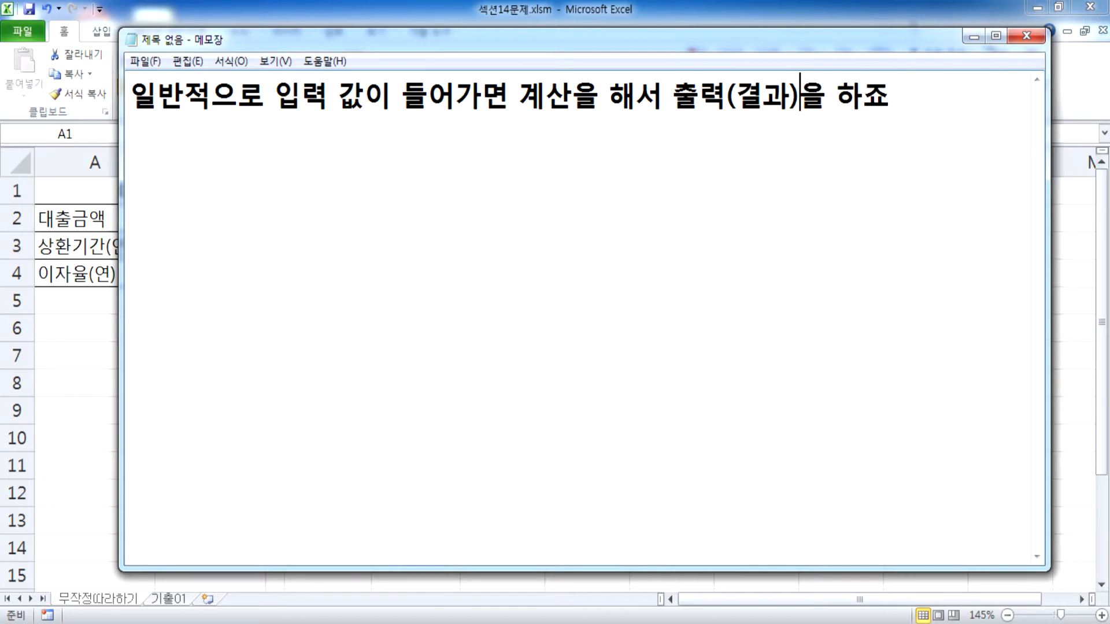
Step: Add, below a blank line, the sentence "그런데 결과를 바꾸고 싶으면, 입력 값이 변경되어야 할 것이다."
key(End)
key(Return)
text(그런데 결고)
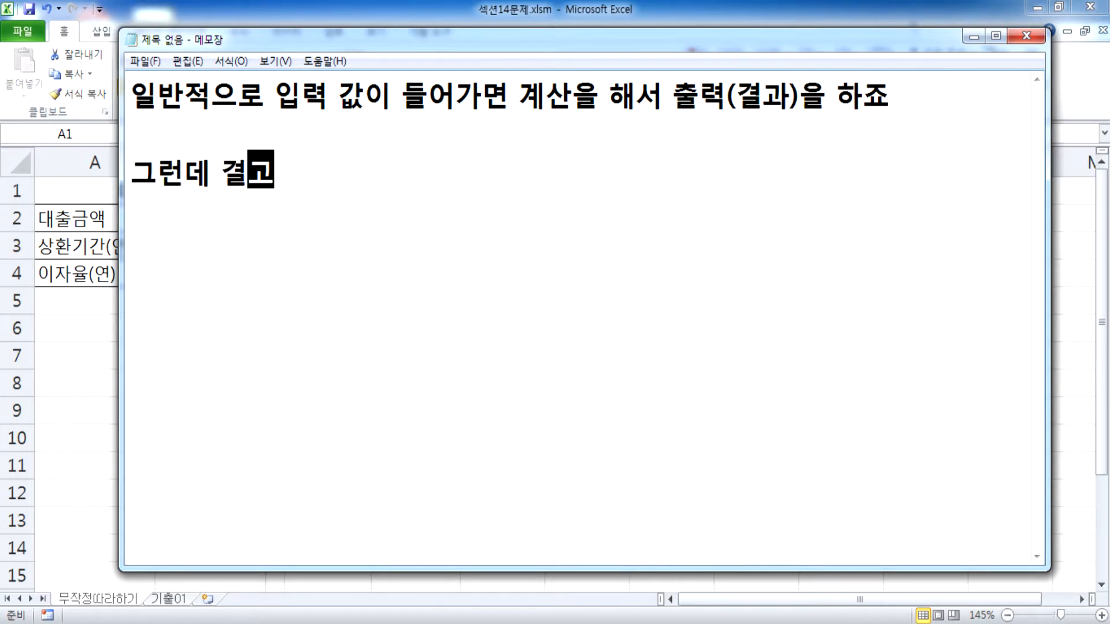
text(를 바꾸고 싶으면)
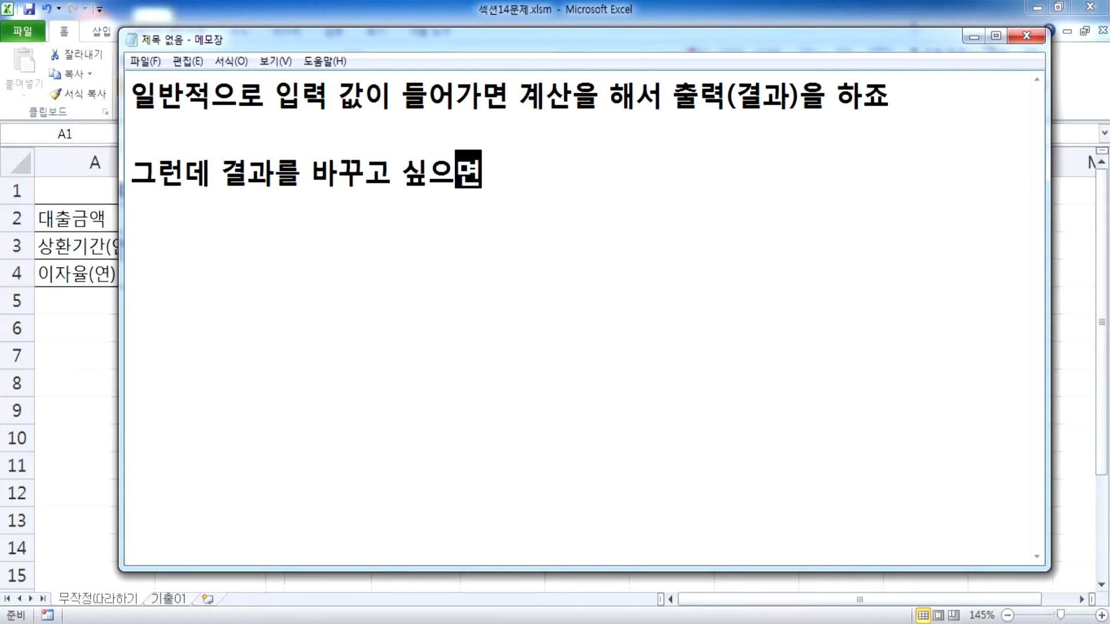
text(, 입력 값이 ㅂ변경되어야 할 것이다.)
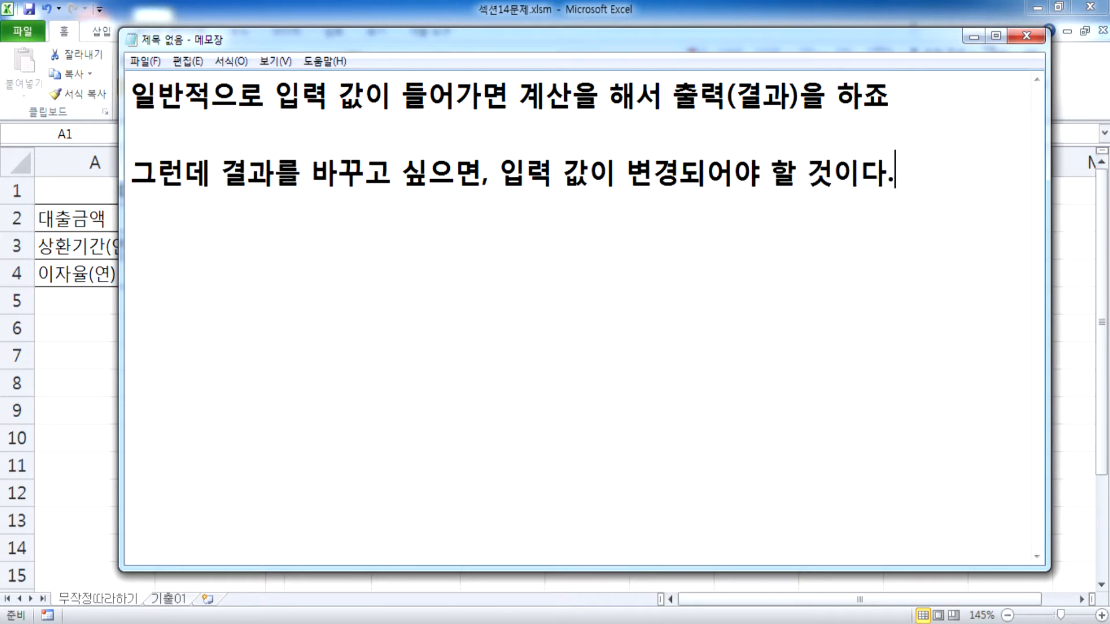
Step: Add the example calculation "4+5=9" below another blank line and start a new line under it
key(Return)
text(4+5)
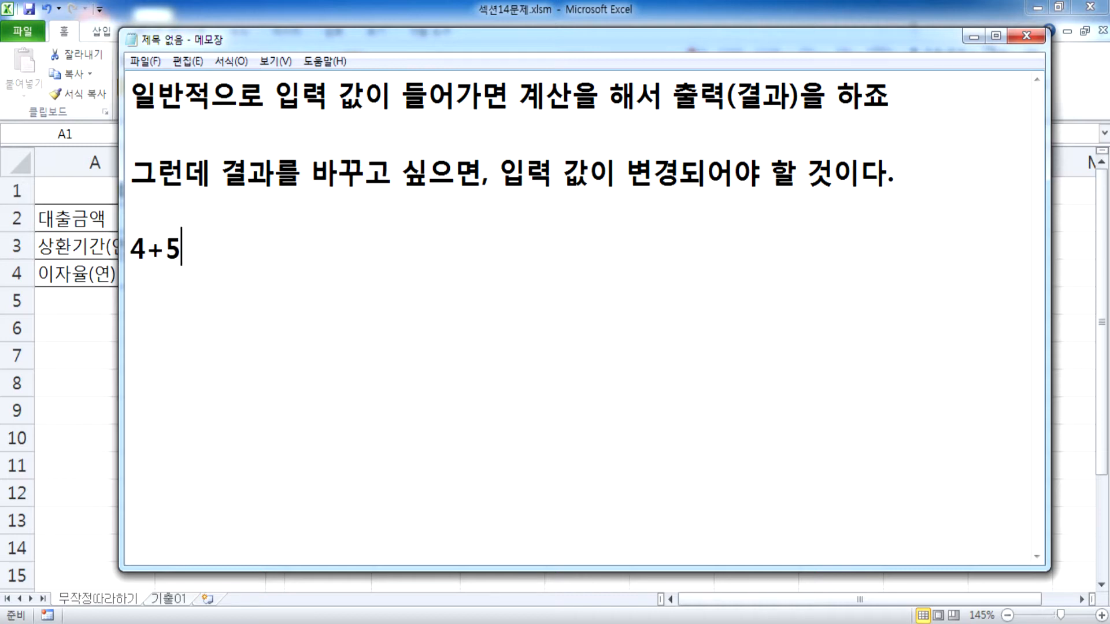
text(-)
key(BackSpace)
text(=9)
key(Return)
Step: Write "결과 값 9를 10으로 변경하고 싶다." on the line under the calculation
text(결과)
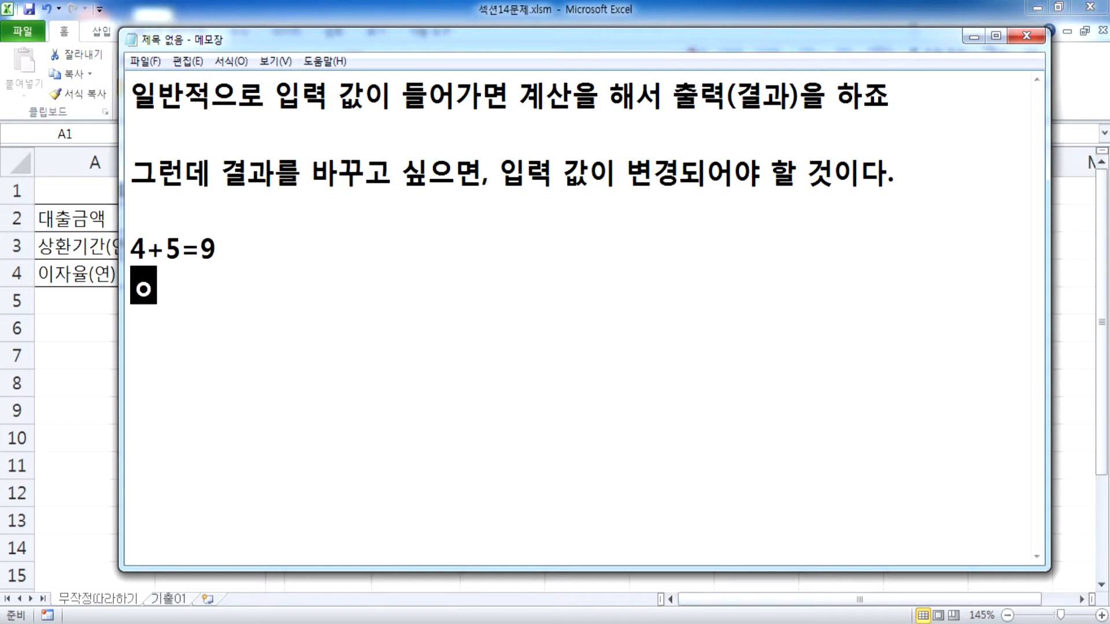
text( 값)
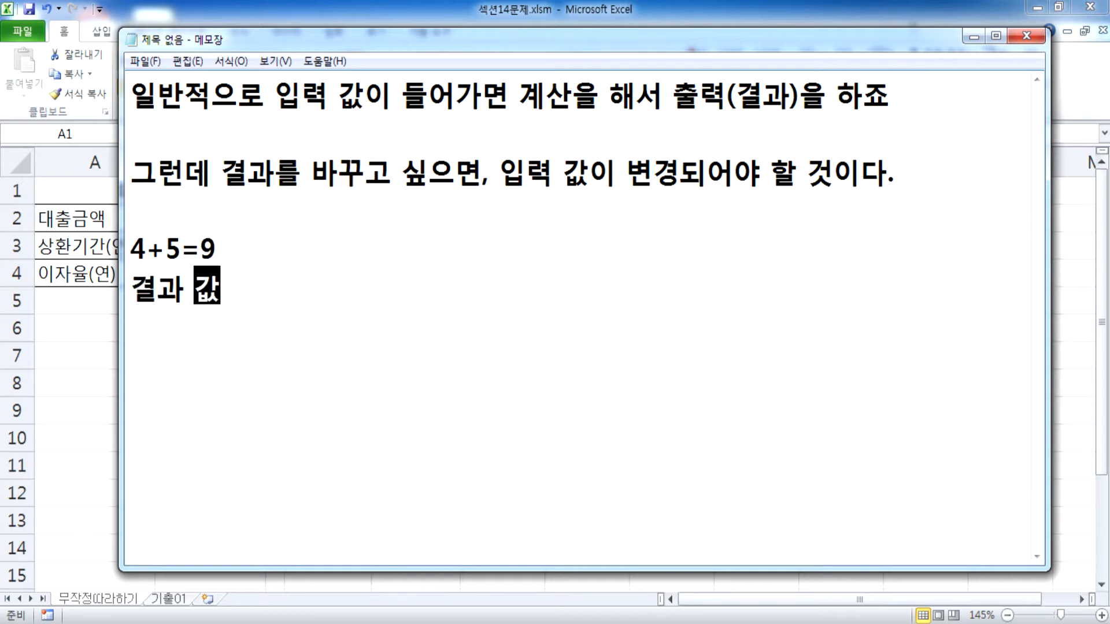
text( 9ㄹ를 )
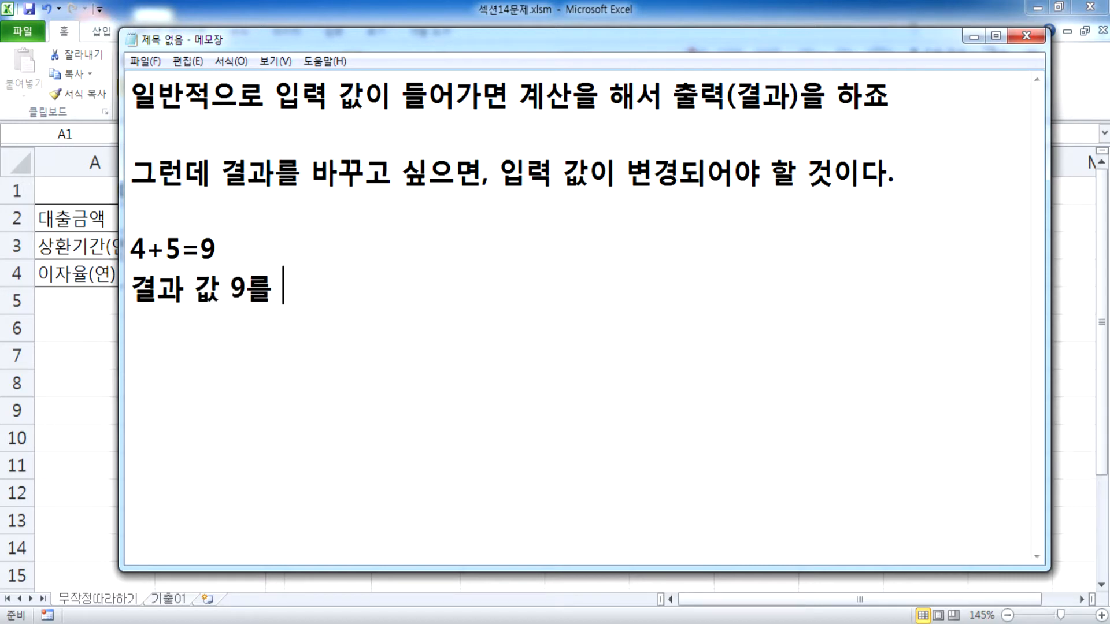
text(10으로 변경하고 싶다)
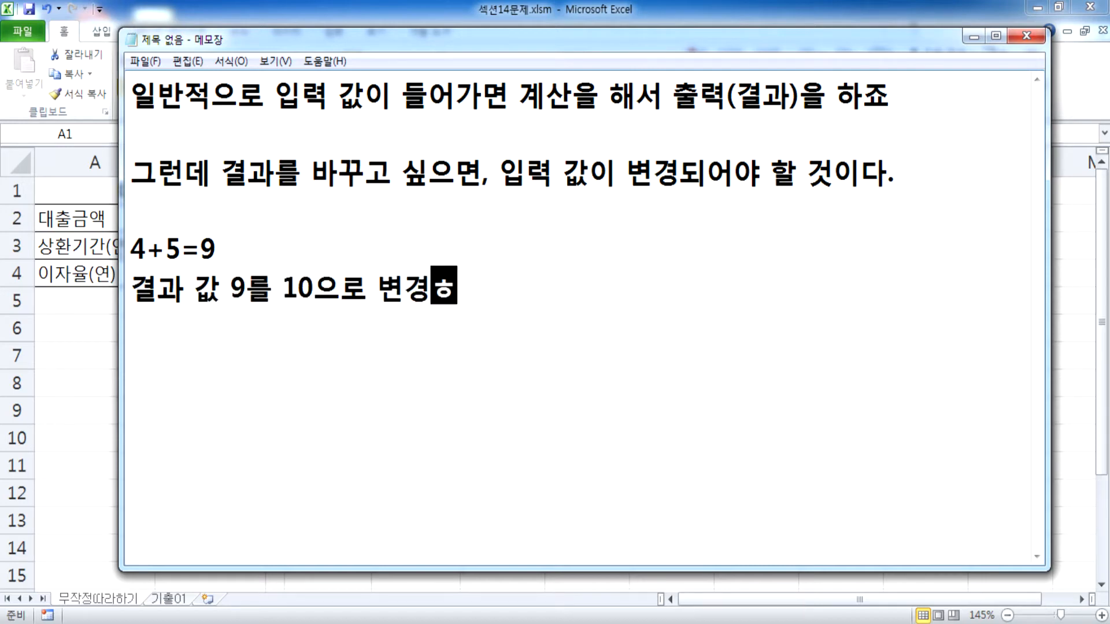
text(.)
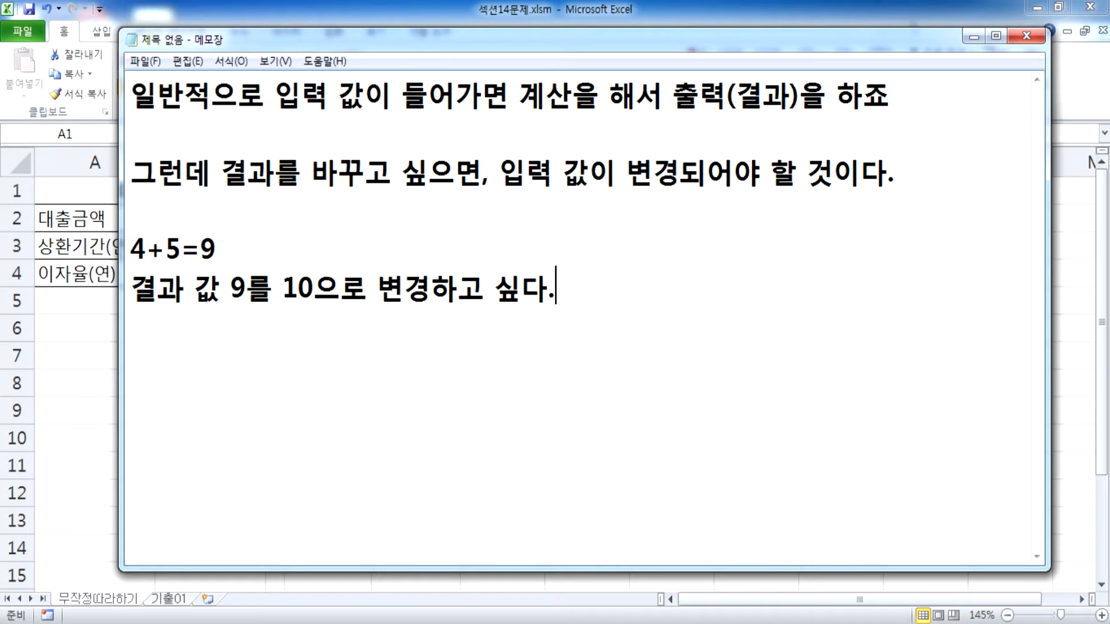
Step: Add the line "그렇다면 4나 5중에서 어떤 것을 변경해야 될 것이다." and start a new line after it
text(긍)
key(BackSpace)
key(BackSpace)
key(BackSpace)
text(그렁다면 4나 )
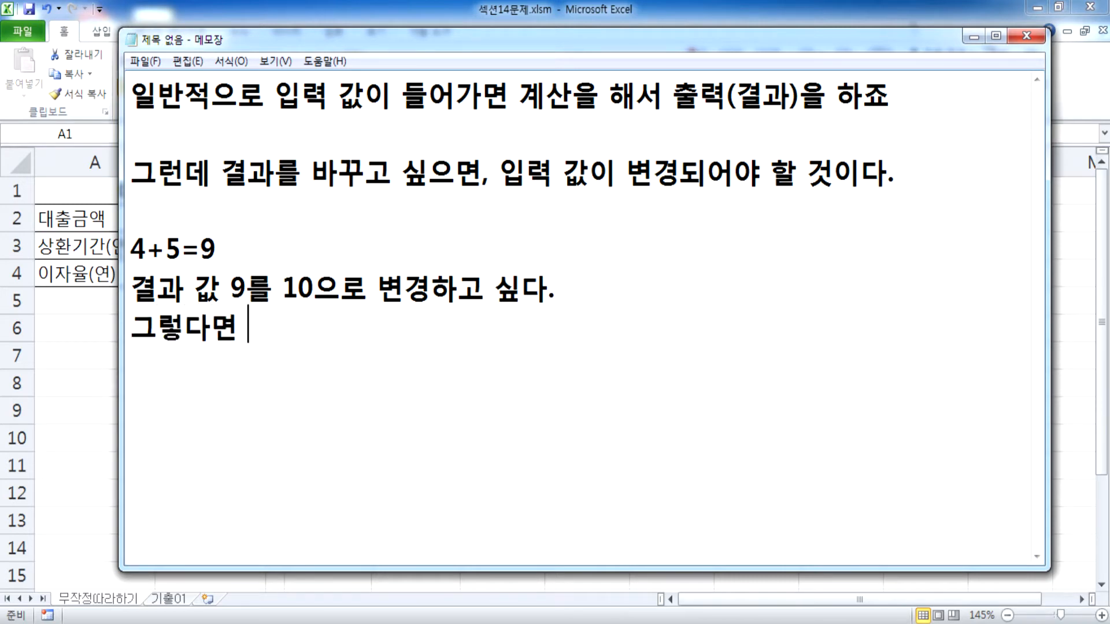
text(5중에서)
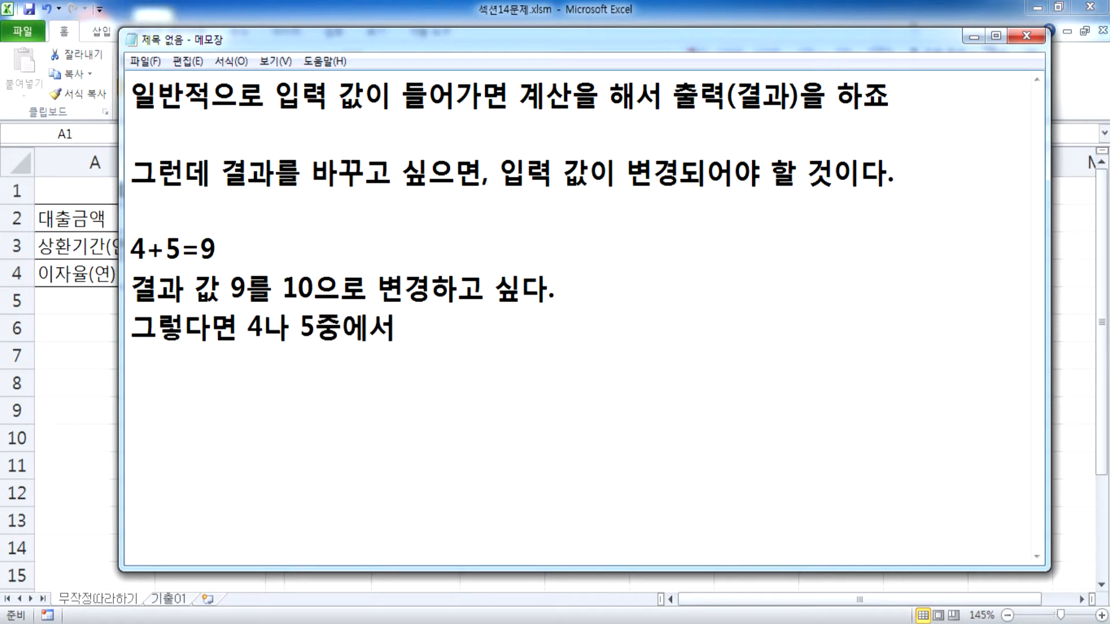
text( 어떤 것)
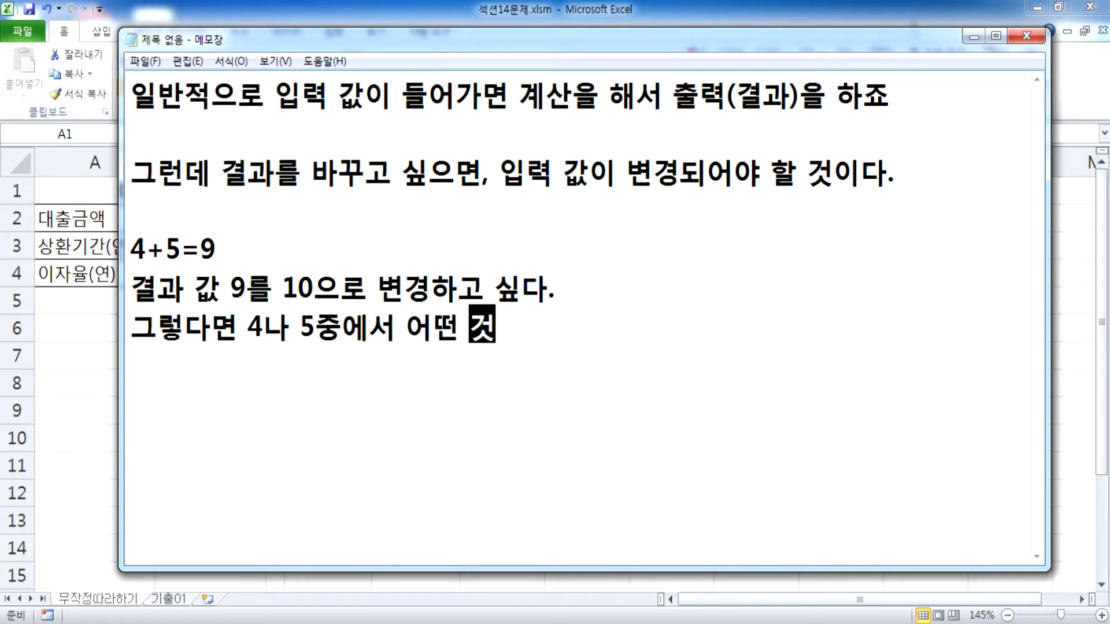
text(을 ㅂ변경)
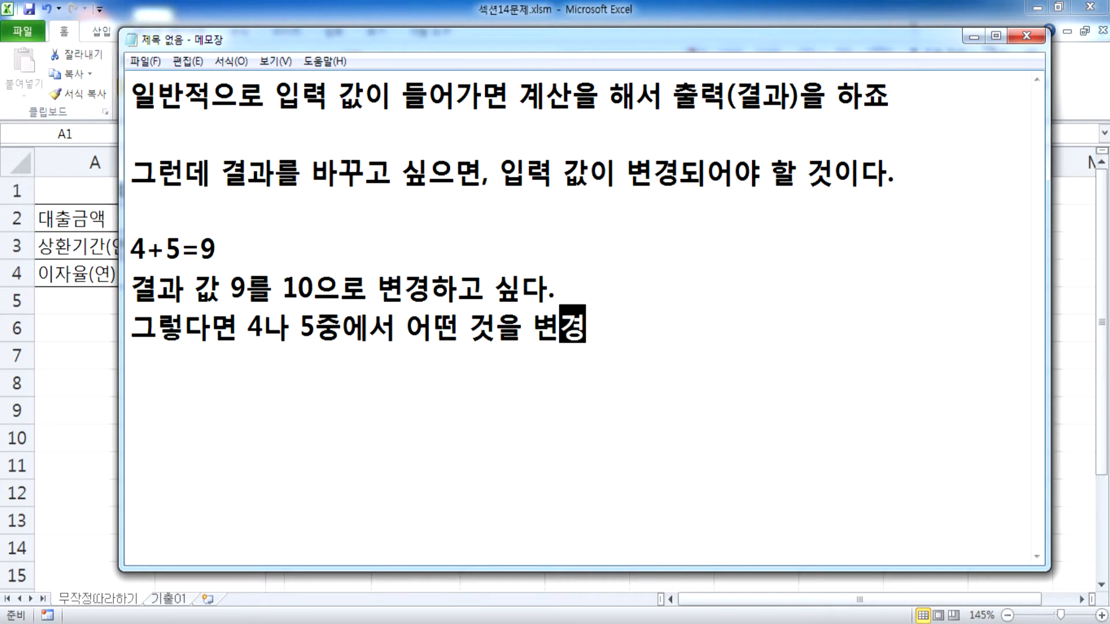
text(해야 될 것이다.)
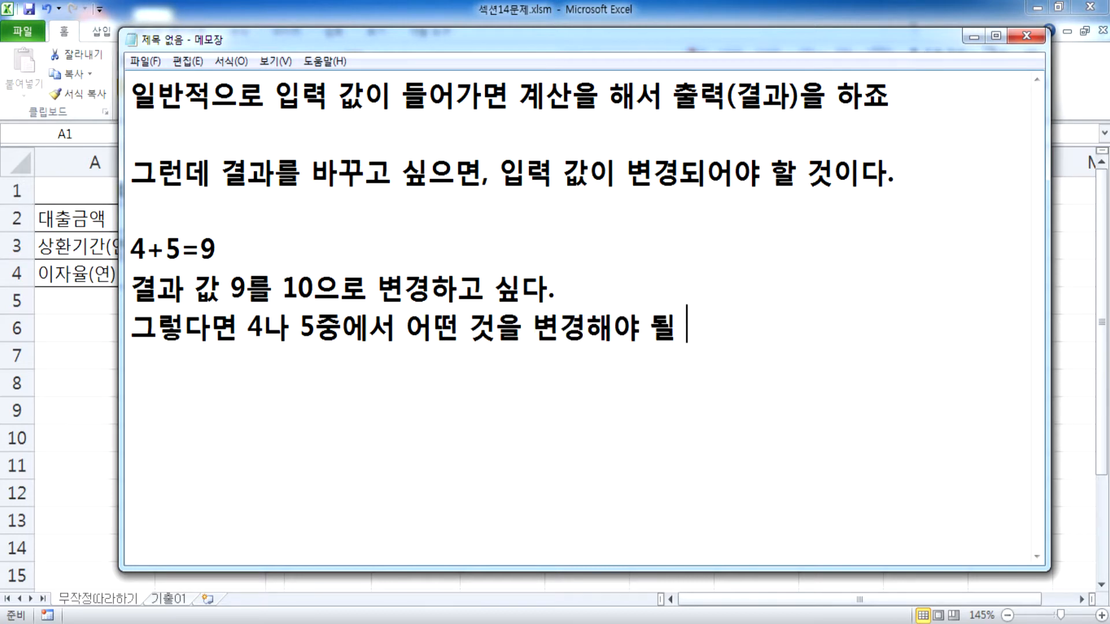
key(Return)
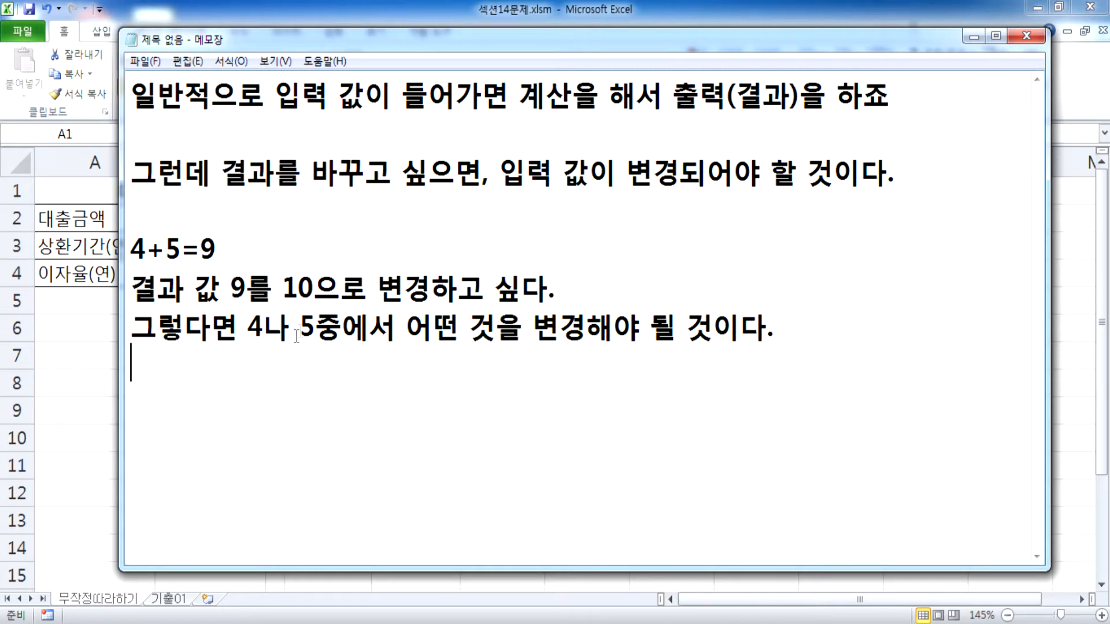
Step: Switch to the Excel loan sheet and examine the loan amount, repayment period and interest rate in B2:B4 and the monthly repayment in E2
key(alt+Tab)
click(215, 229)
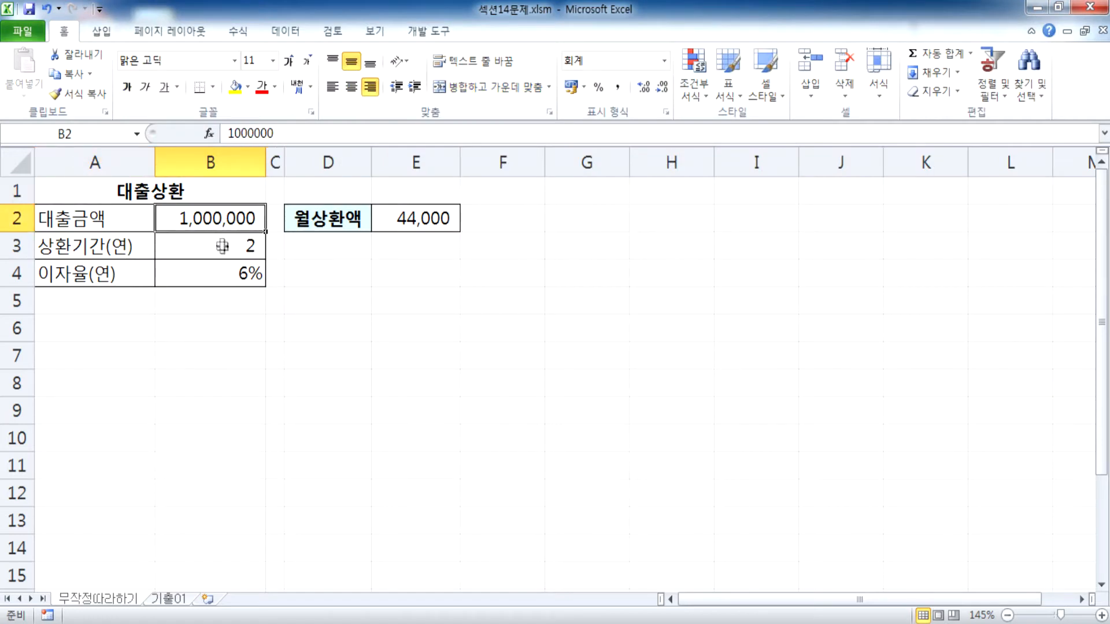
click(224, 247)
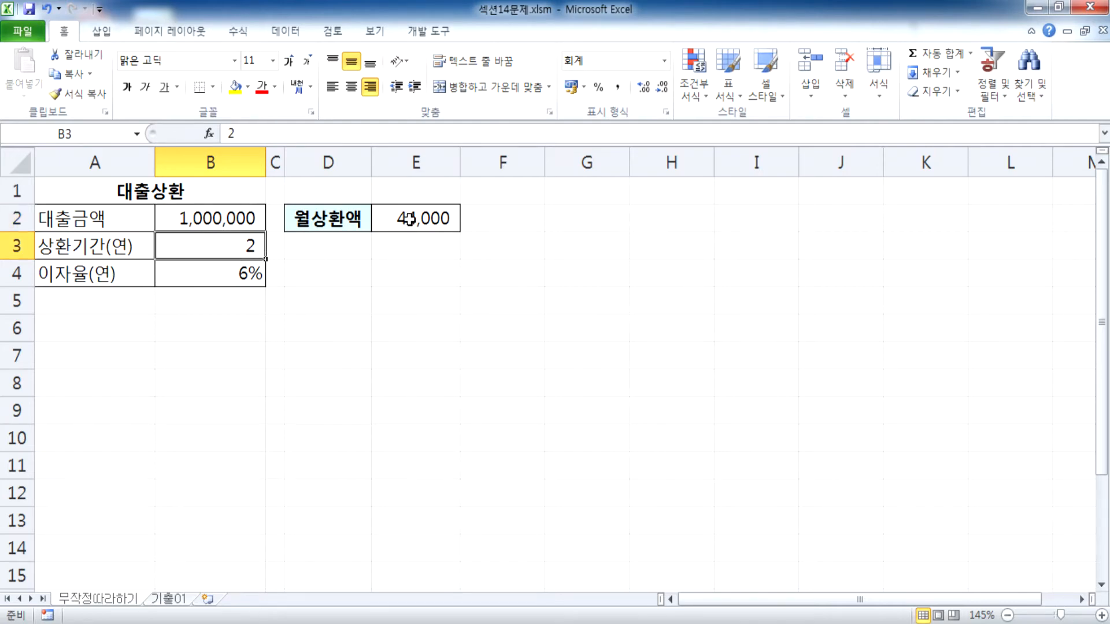
click(411, 224)
click(216, 247)
click(198, 278)
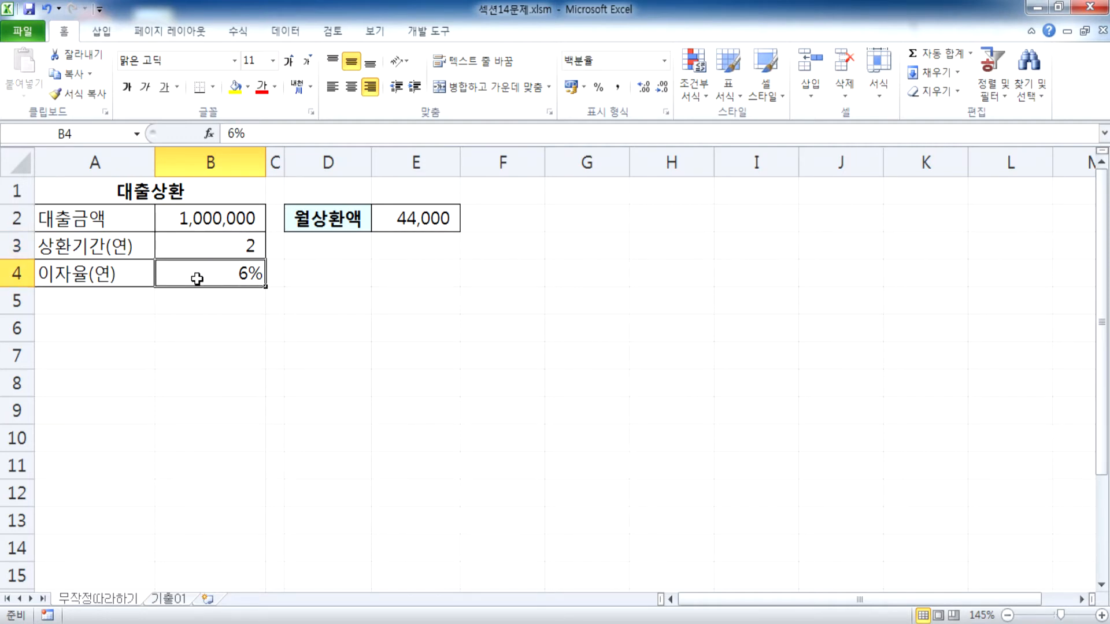
click(201, 300)
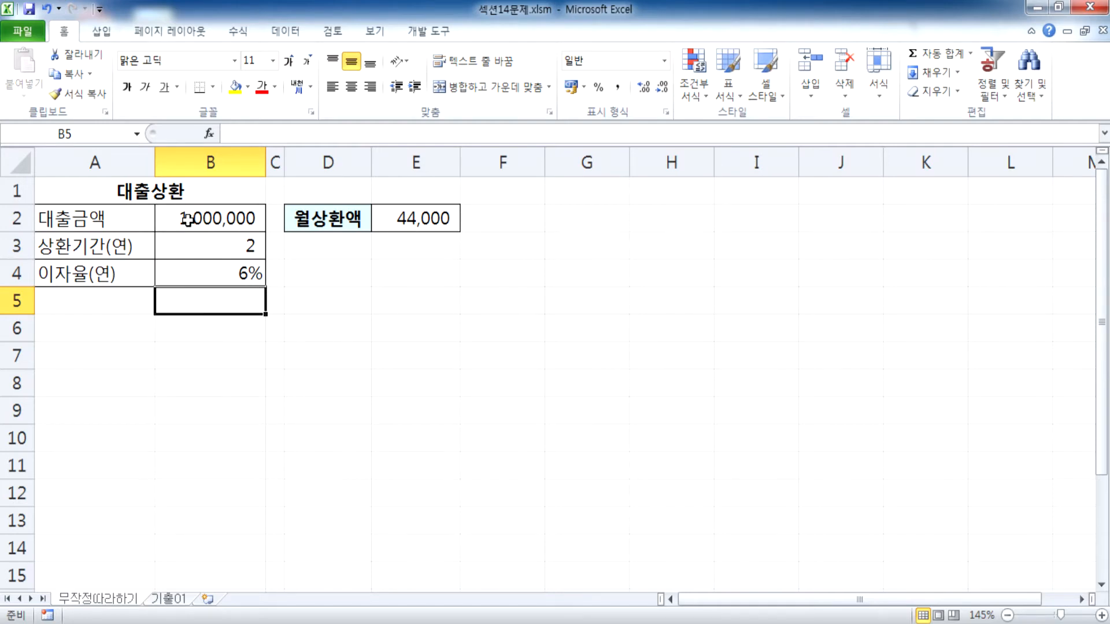
click(187, 220)
click(183, 249)
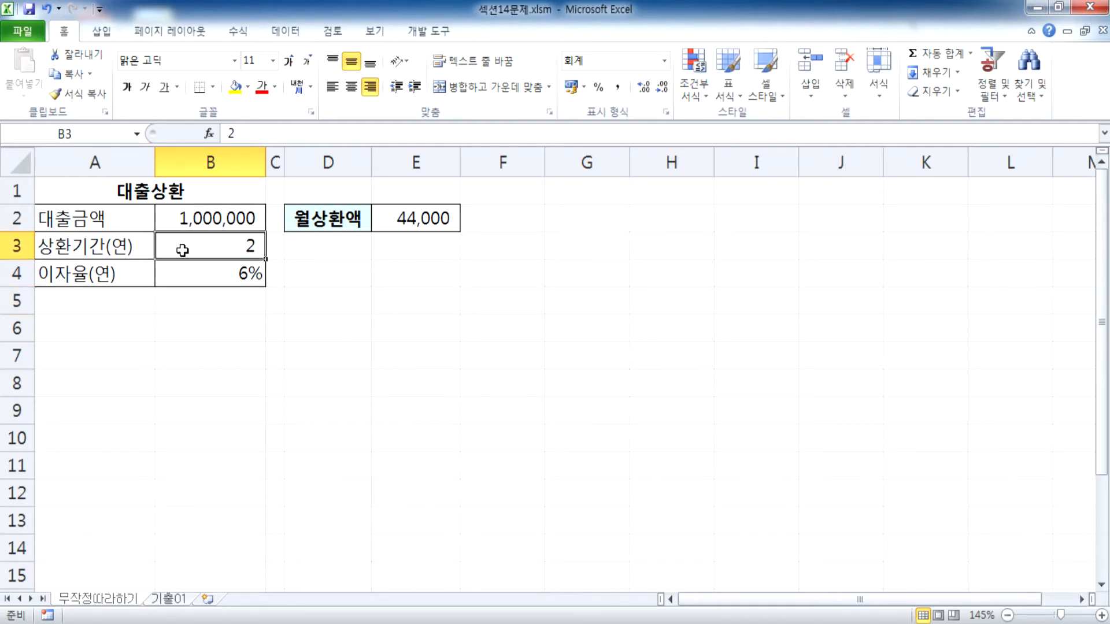
click(178, 272)
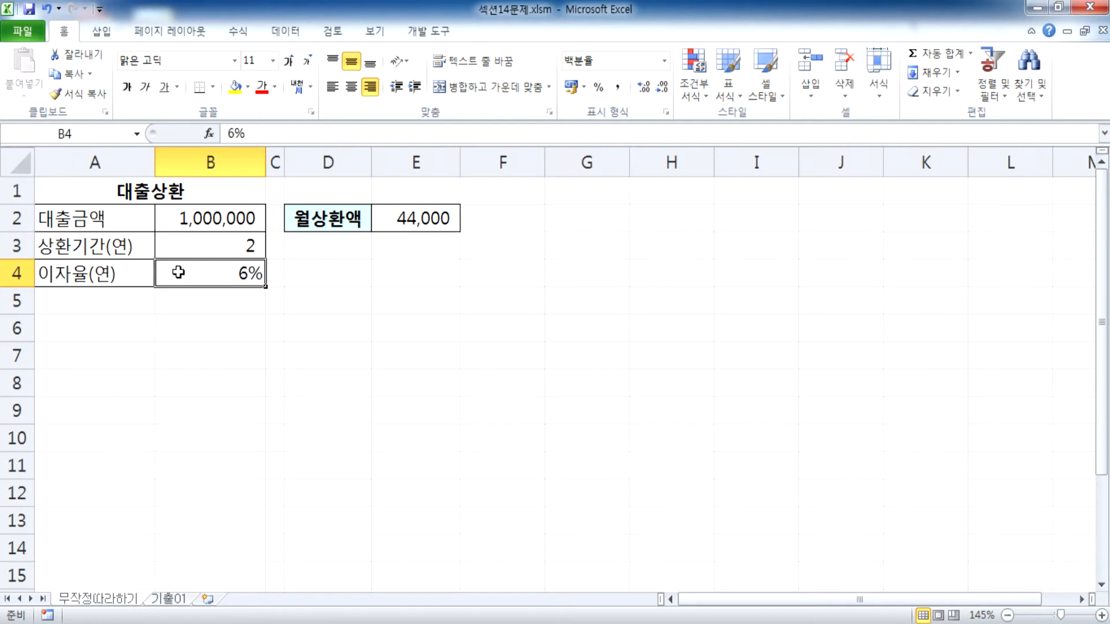
click(426, 217)
drag(198, 226, 193, 266)
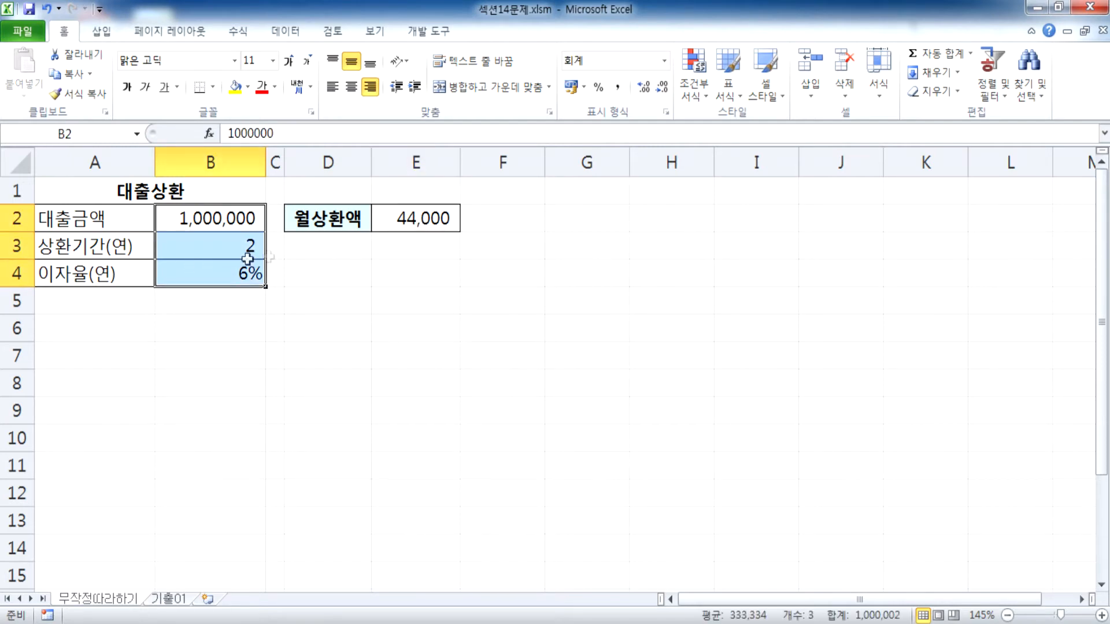
Step: Examine the PMT part of the monthly repayment formula in E2 and the input cells B2:B4 it uses
click(416, 218)
key(F2)
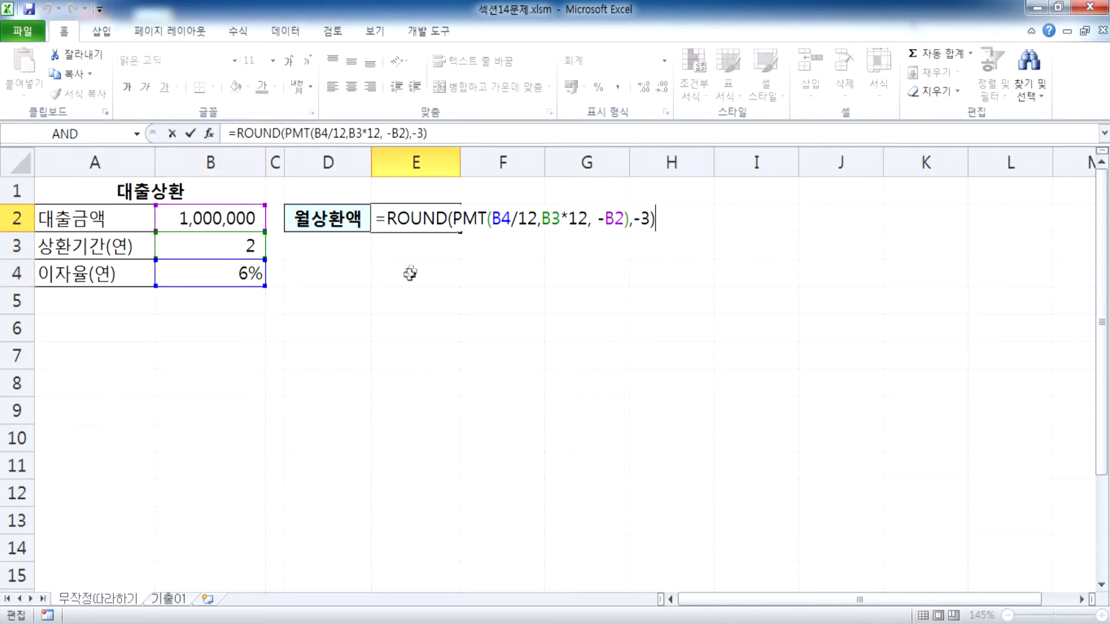
drag(455, 218, 668, 210)
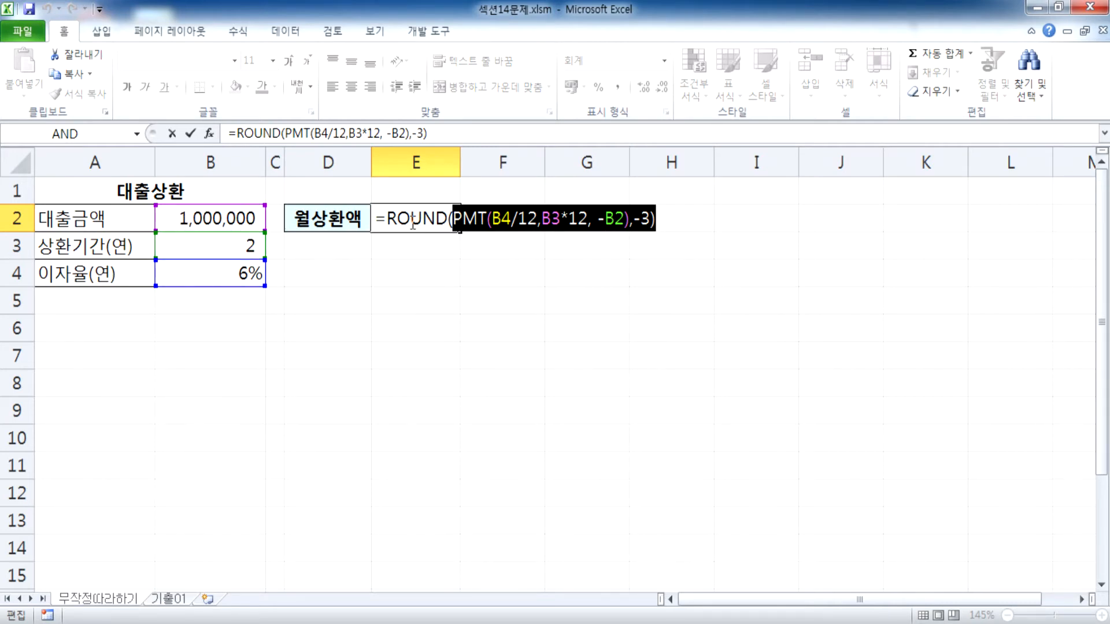
key(ctrl+Return)
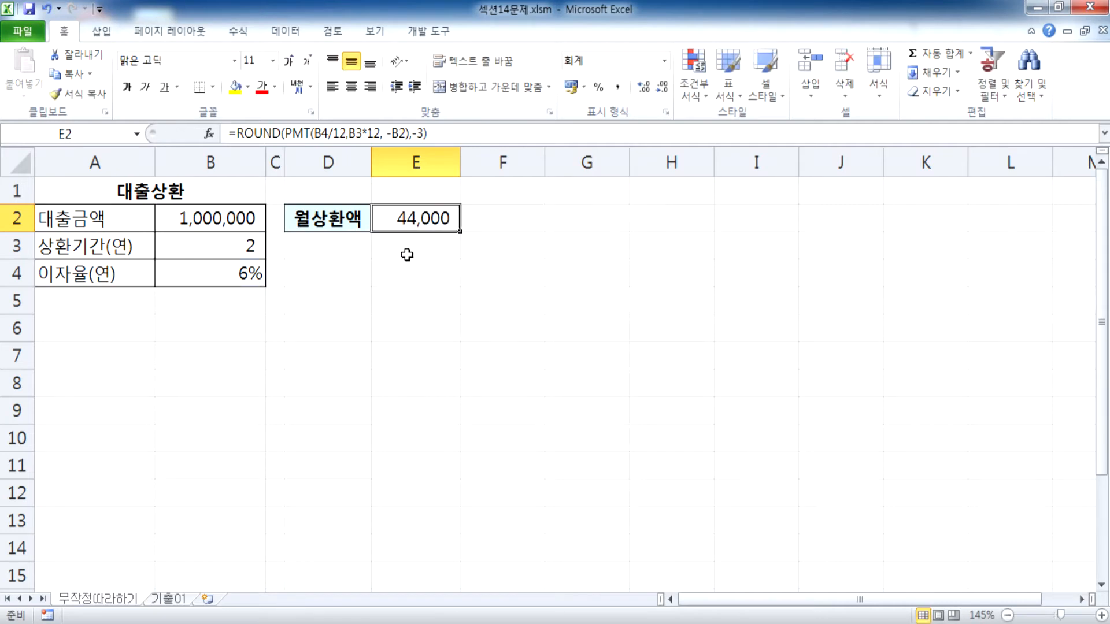
drag(193, 218, 191, 280)
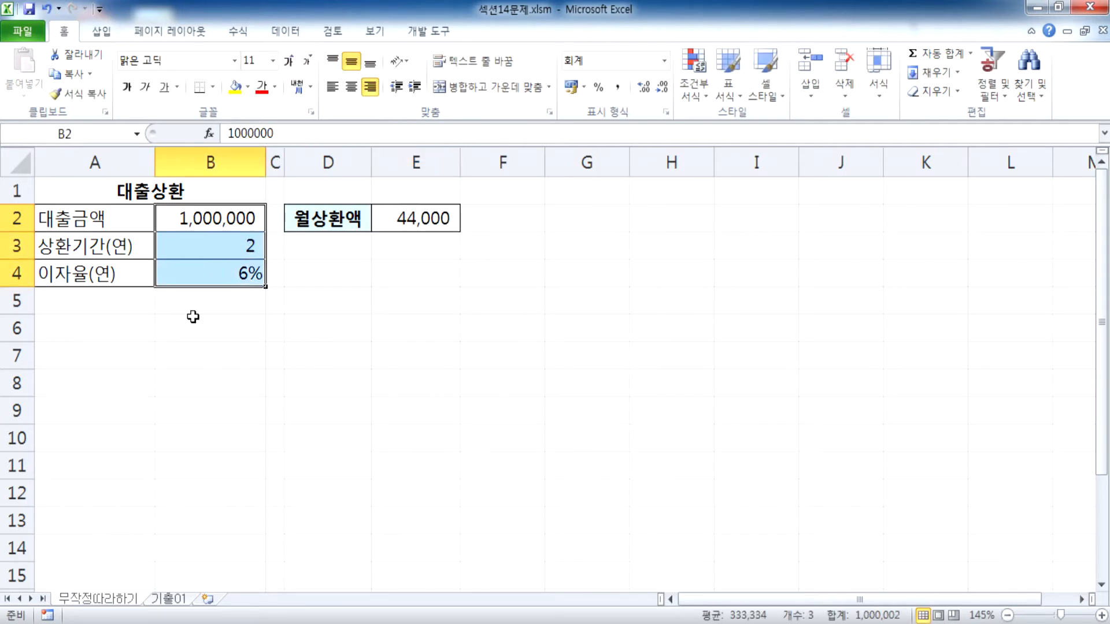
click(190, 219)
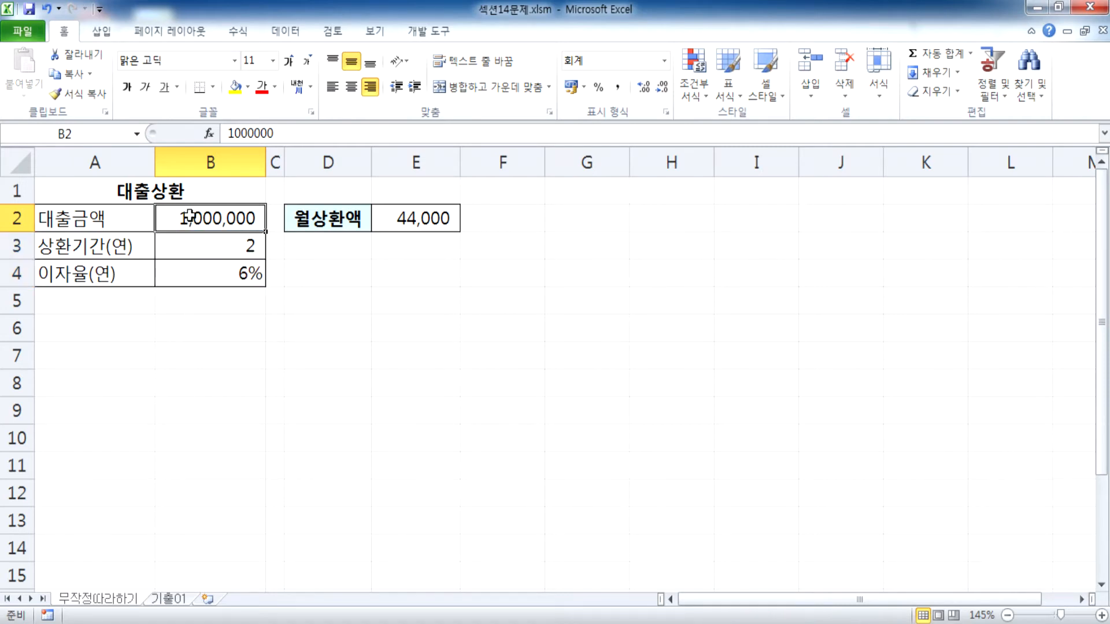
Step: Enter the label "월" in D3 and the target monthly repayment 20000 in E3
click(429, 250)
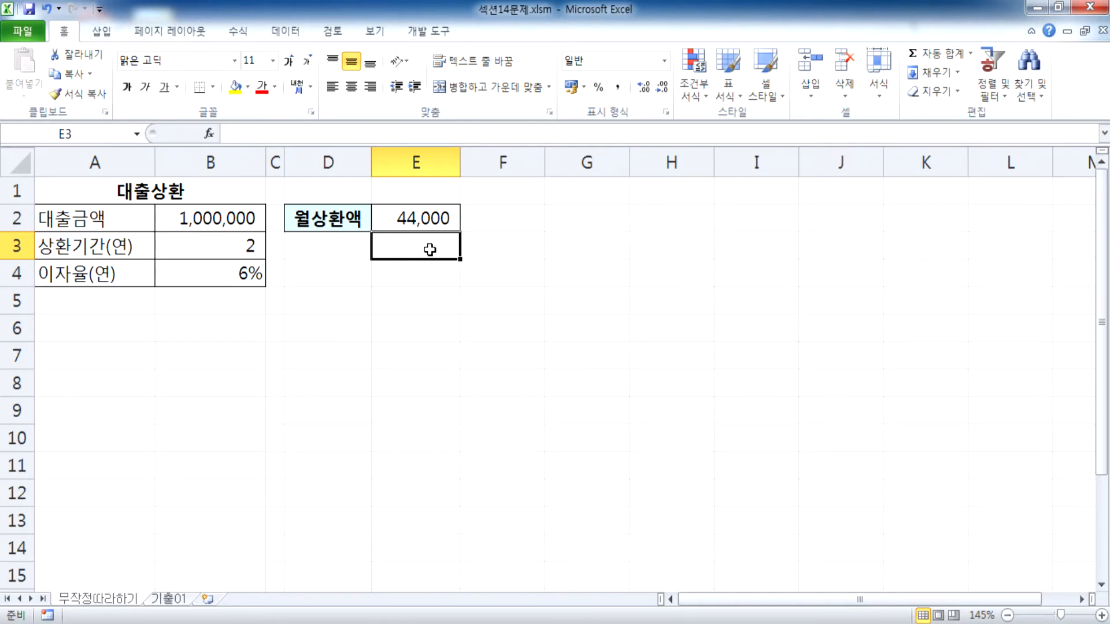
key(Left)
text(dnjf)
key(Escape)
text(월)
key(Delete)
key(Tab)
text(20000)
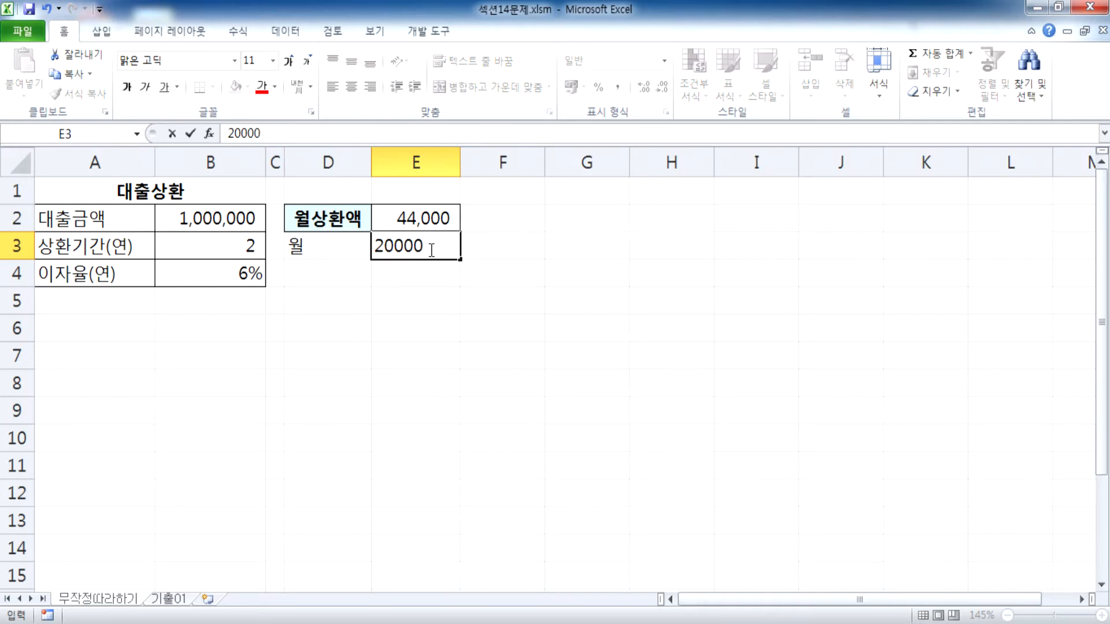
key(Return)
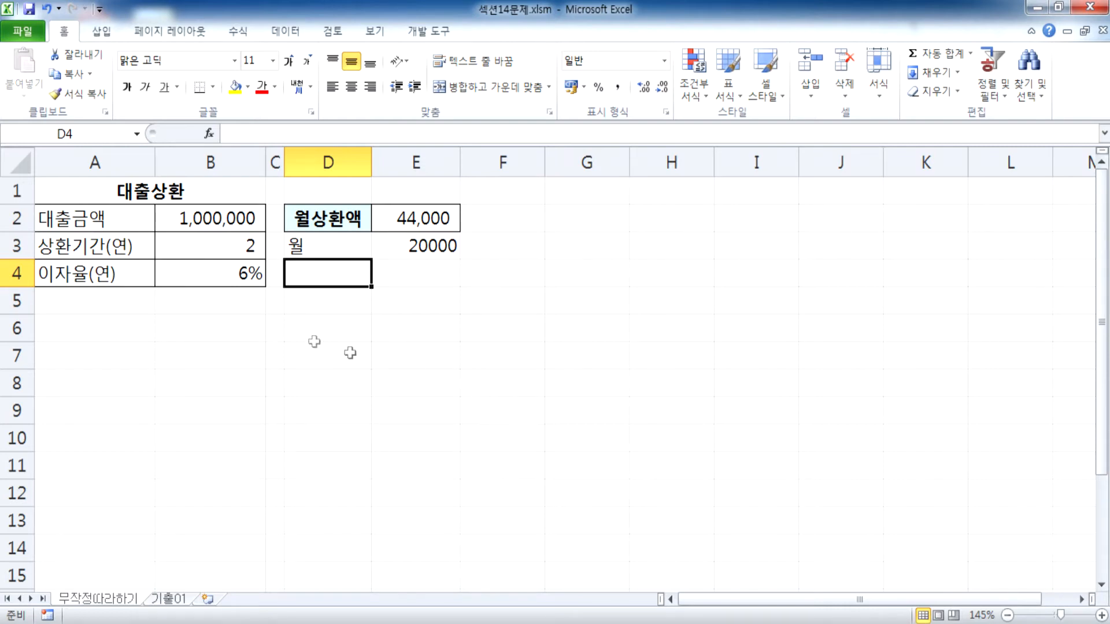
Step: Compare the loan amount in B2 and the interest rate in B4 with the target repayment in E3
click(209, 222)
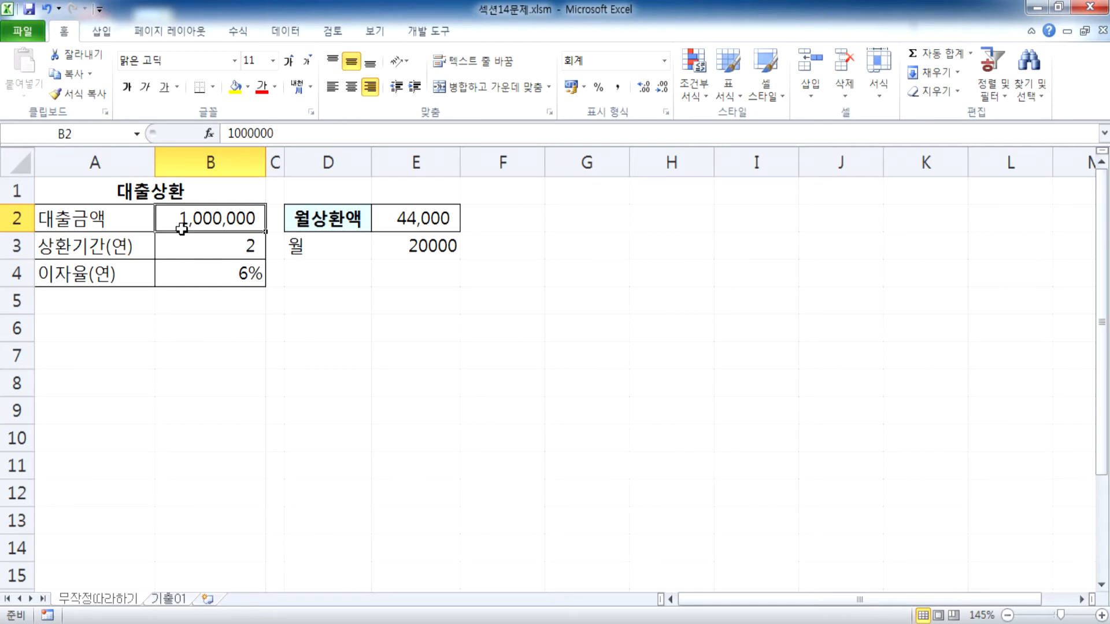
click(426, 244)
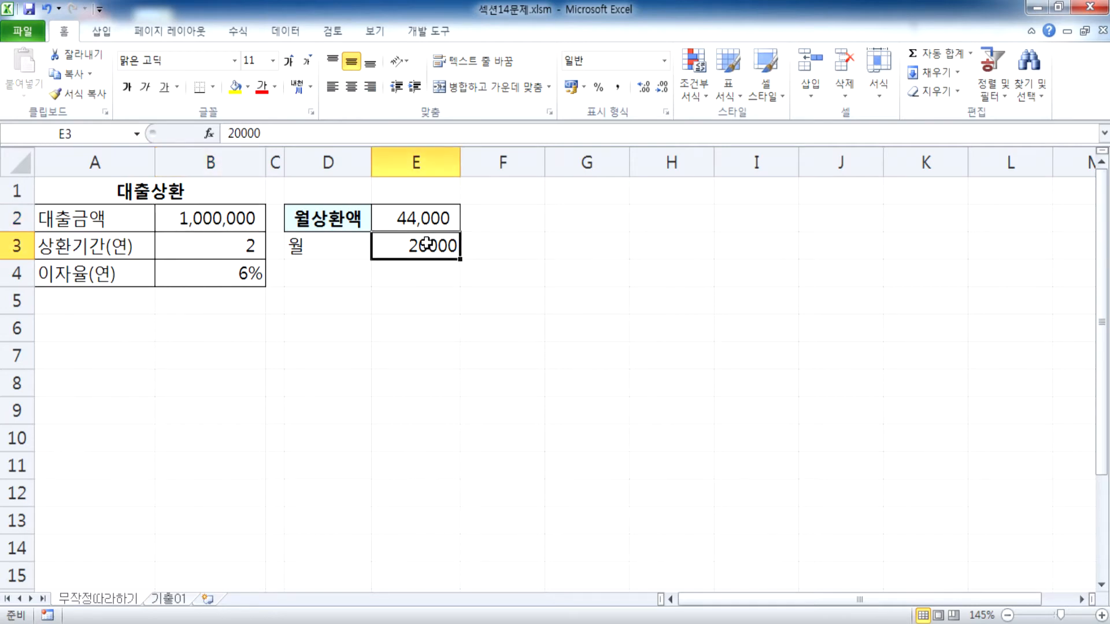
click(222, 224)
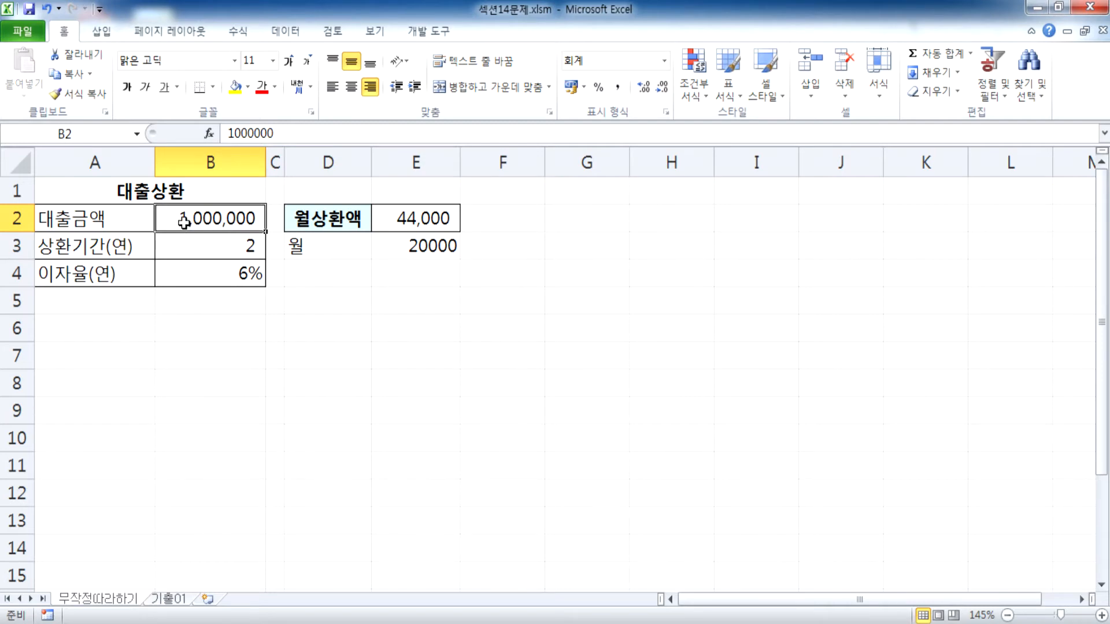
click(177, 274)
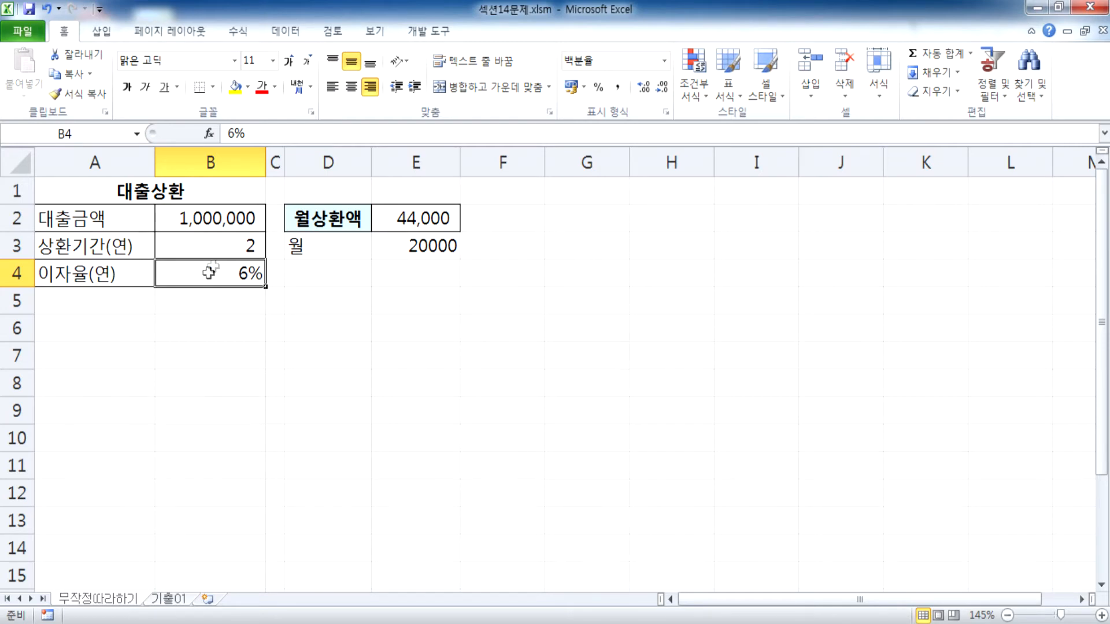
click(229, 222)
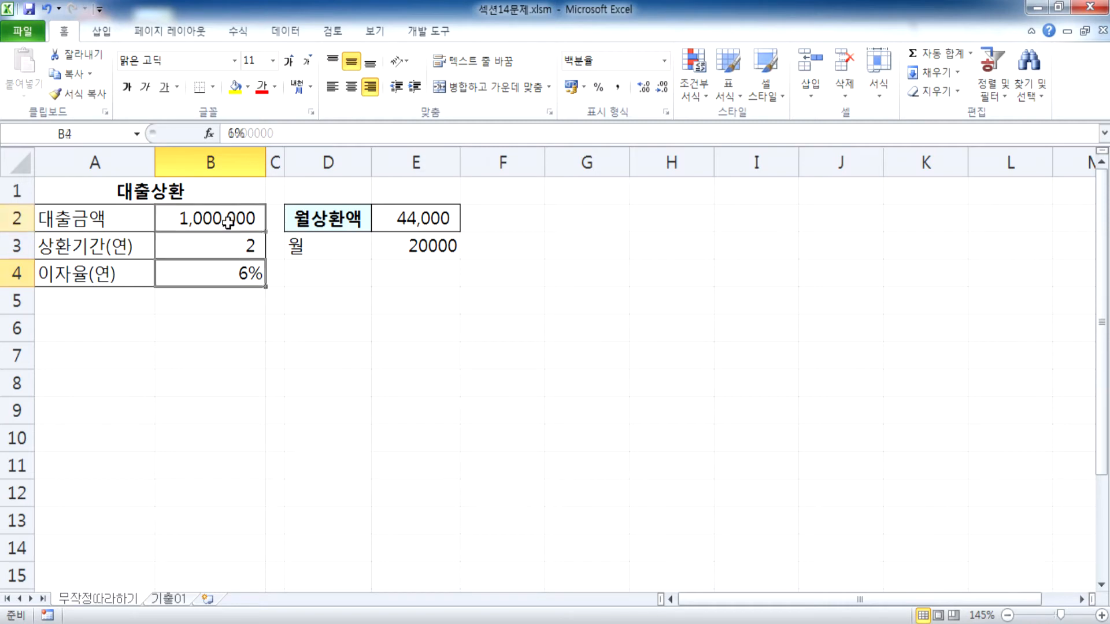
Step: Calculate =1000000/24 in E6, keeping the current Windows color scheme without further reminders, and clear the cell
click(414, 329)
text(=100000)
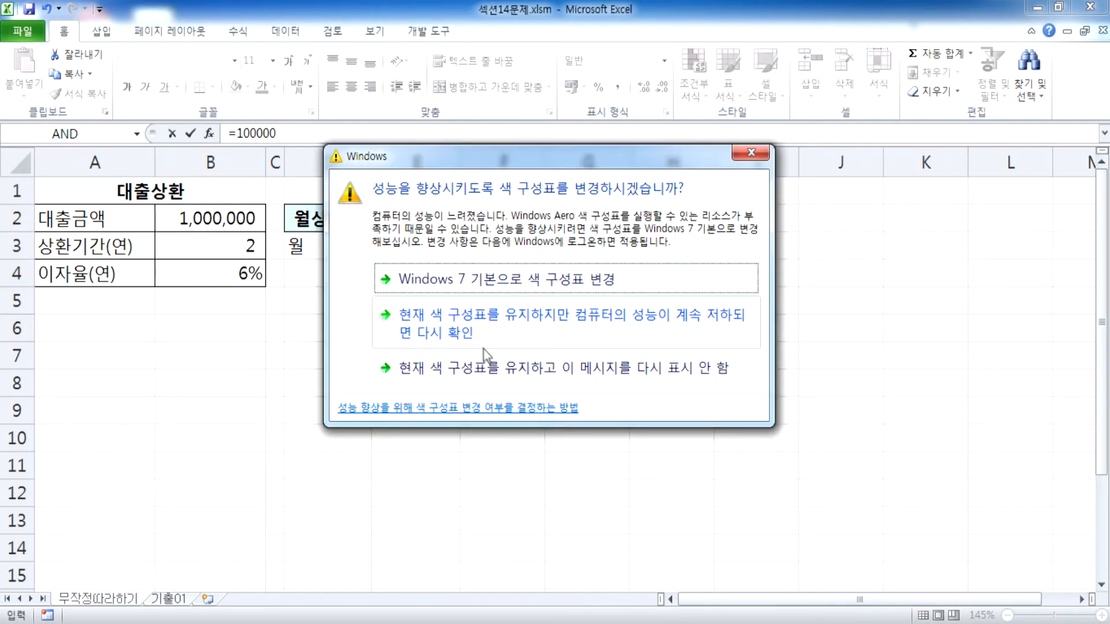
click(505, 358)
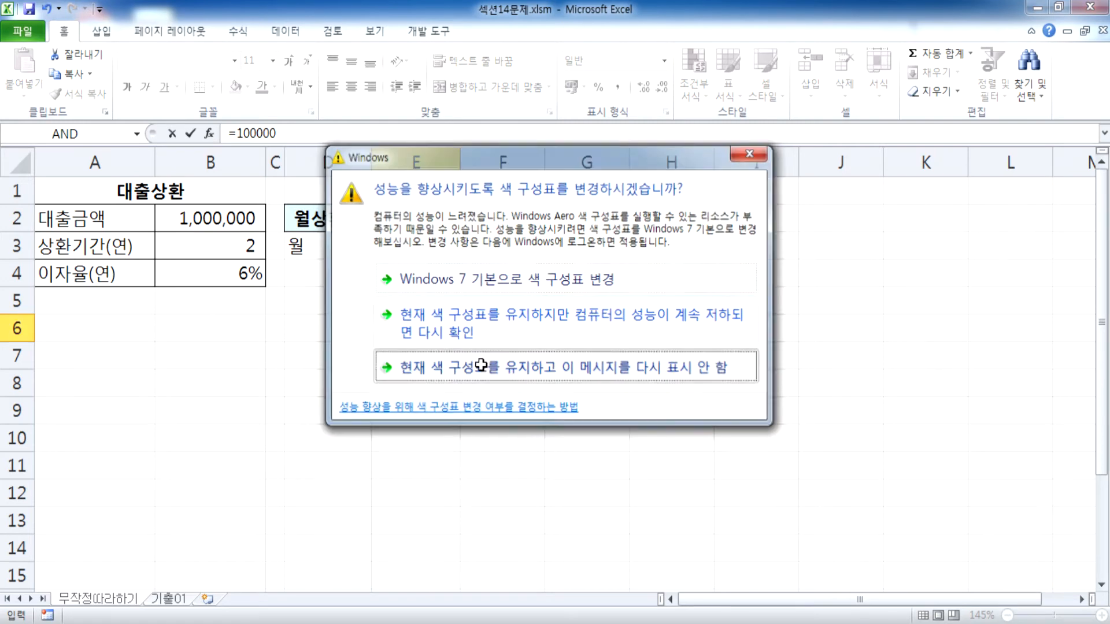
text(0/24)
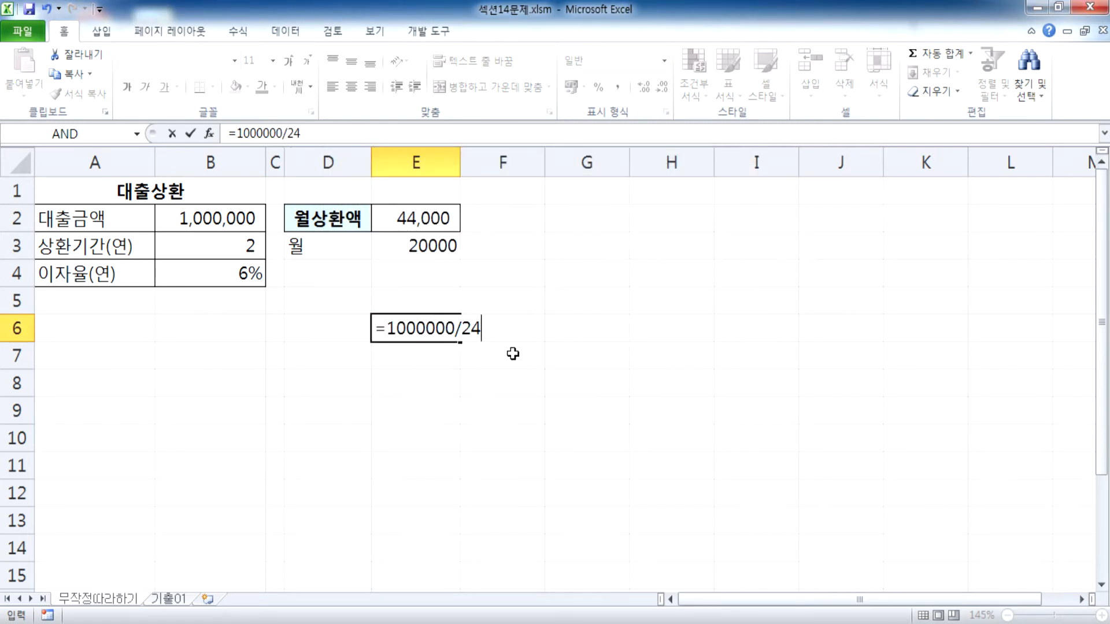
key(Return)
key(Up)
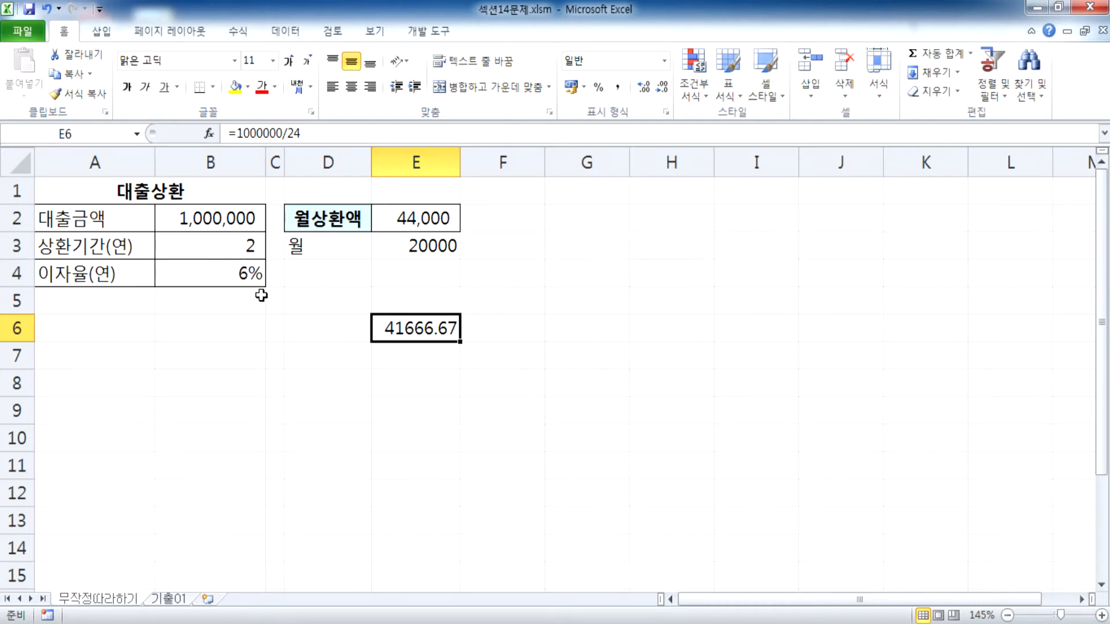
key(Delete)
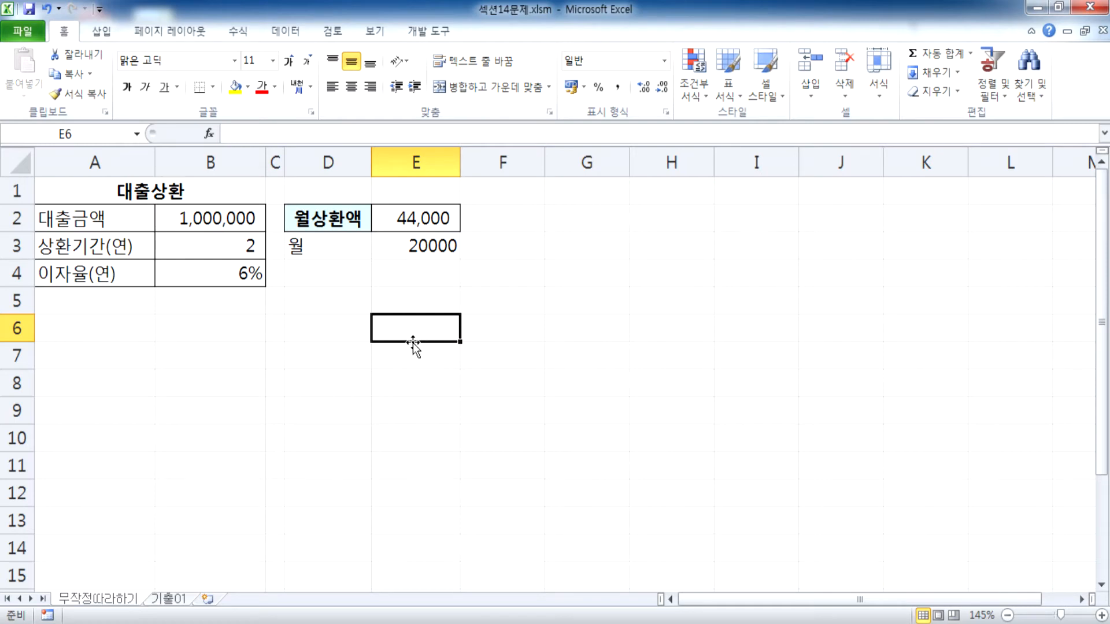
Step: Examine the input cells B2:B4, the repayment formula in E2 and the target amount in E3
click(198, 218)
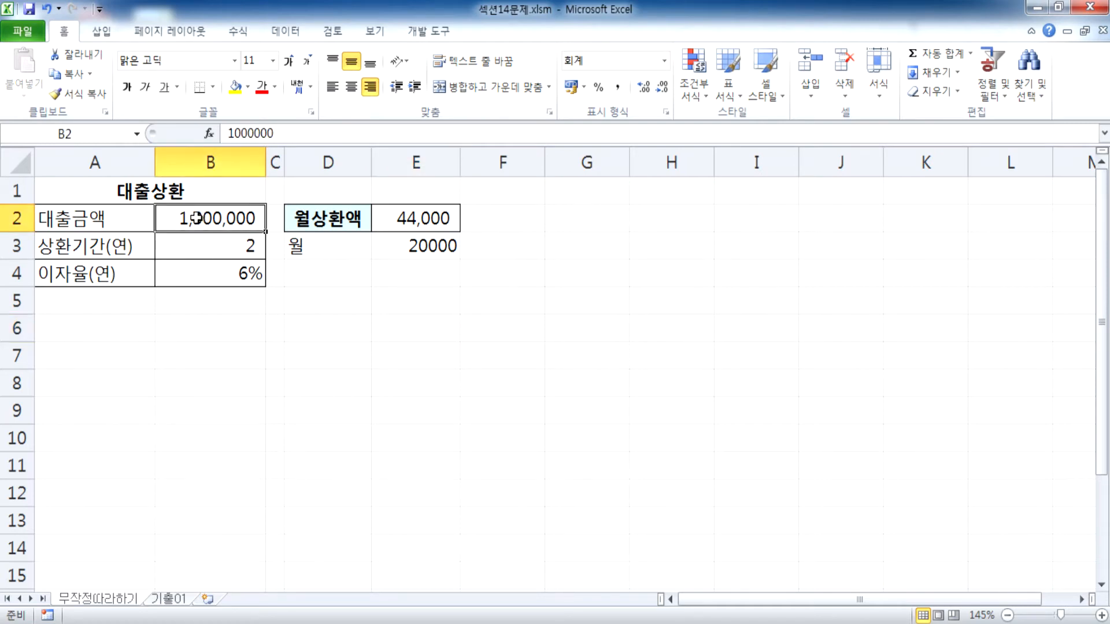
click(214, 273)
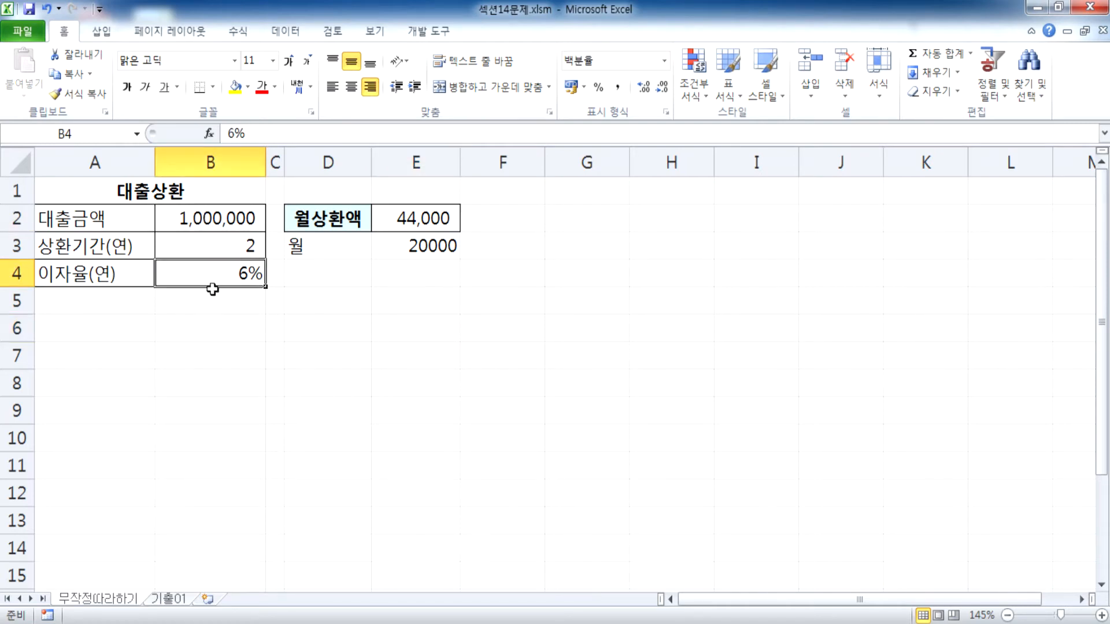
click(200, 247)
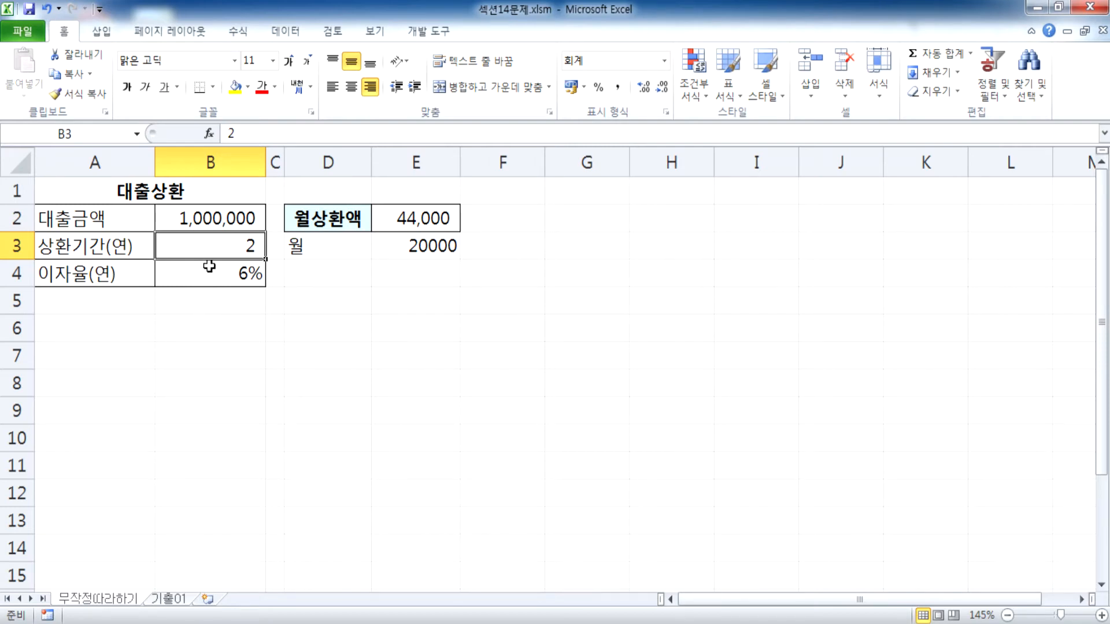
click(405, 251)
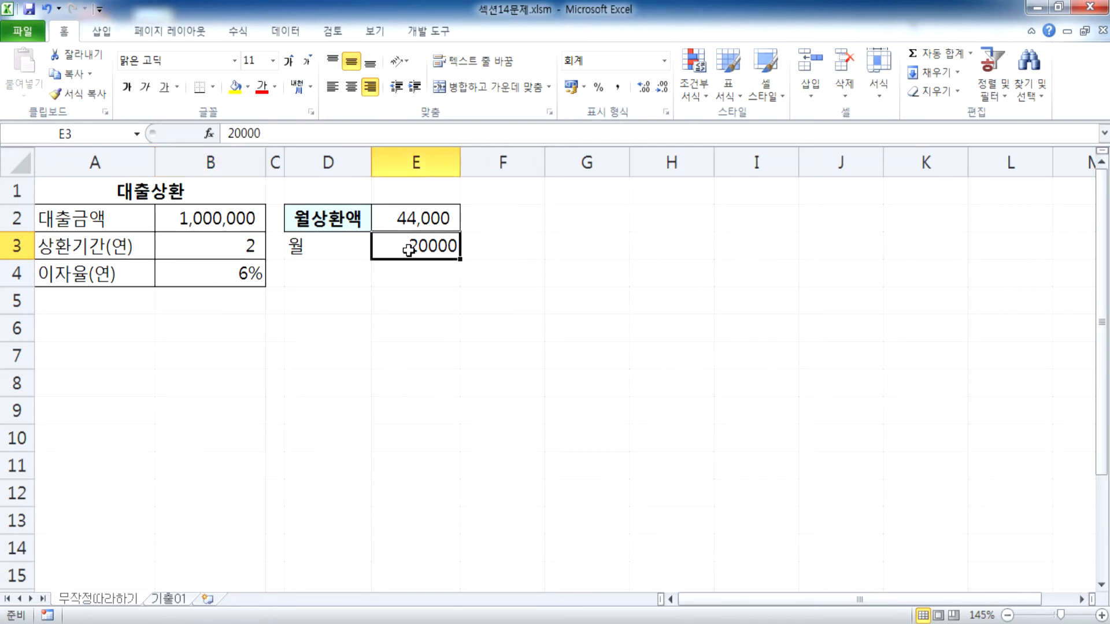
click(231, 253)
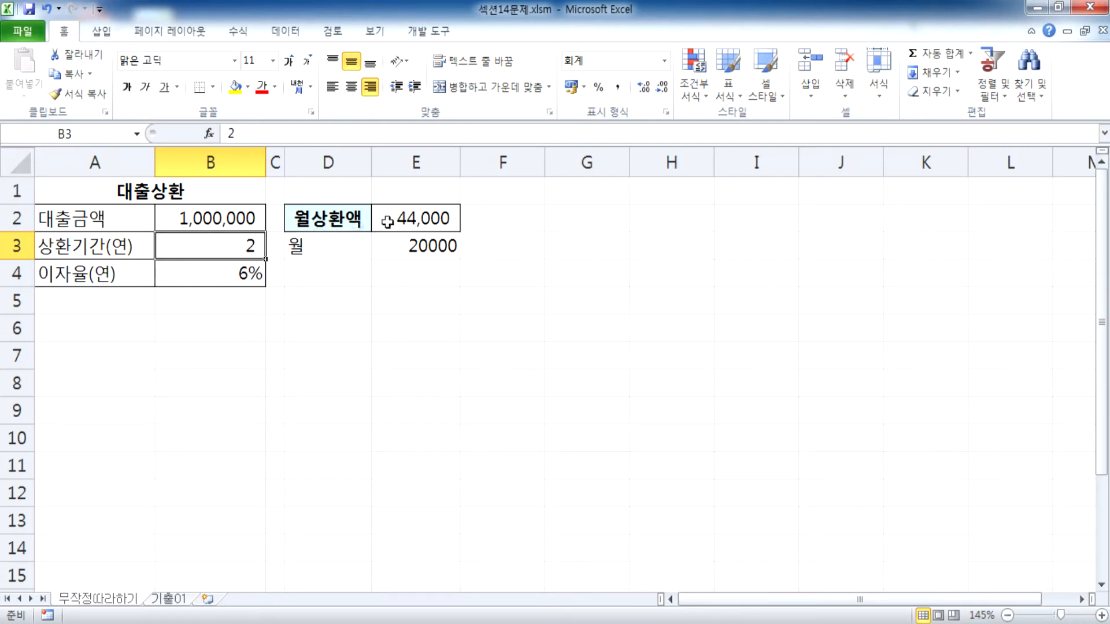
click(417, 217)
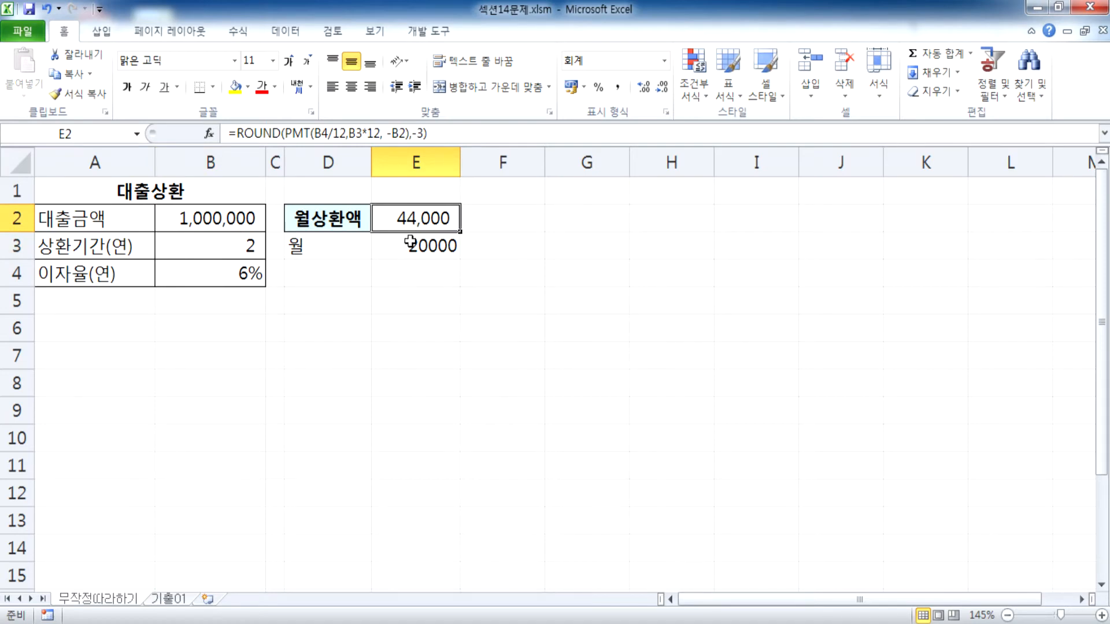
click(386, 255)
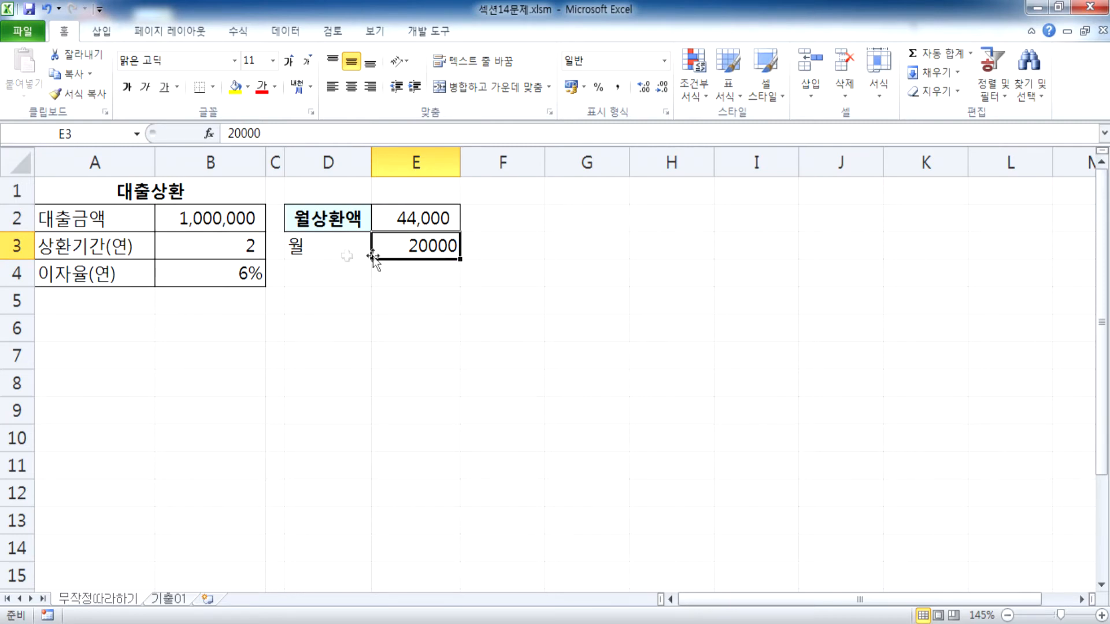
Step: Try repayment periods of 5, 4, 4.5 and 4.7 years in B3 to approach the target monthly repayment
click(210, 246)
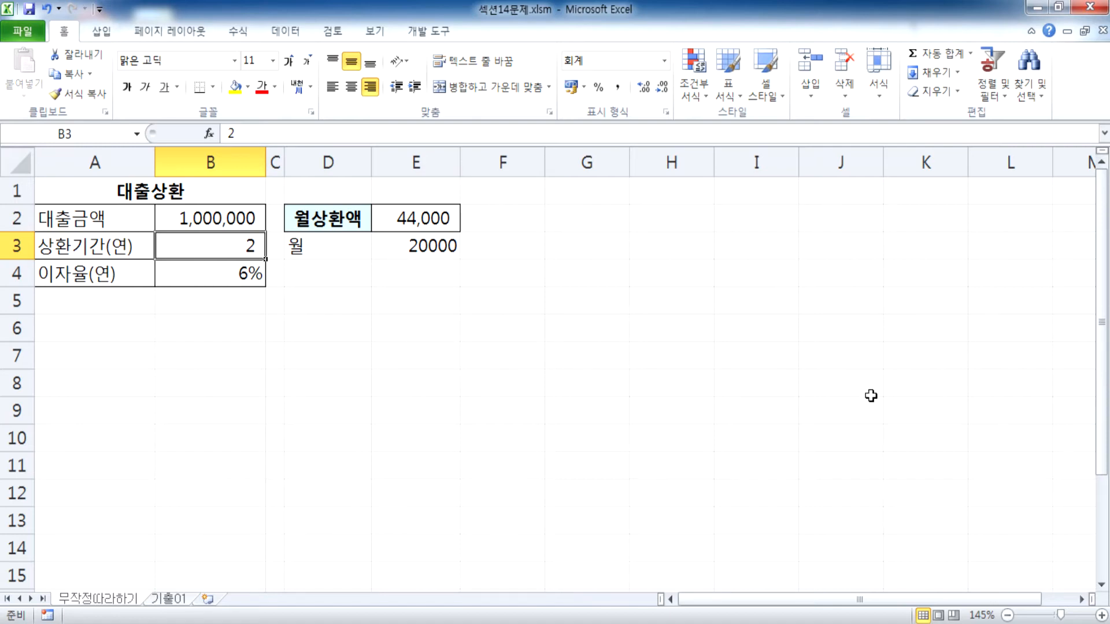
text(5)
key(Return)
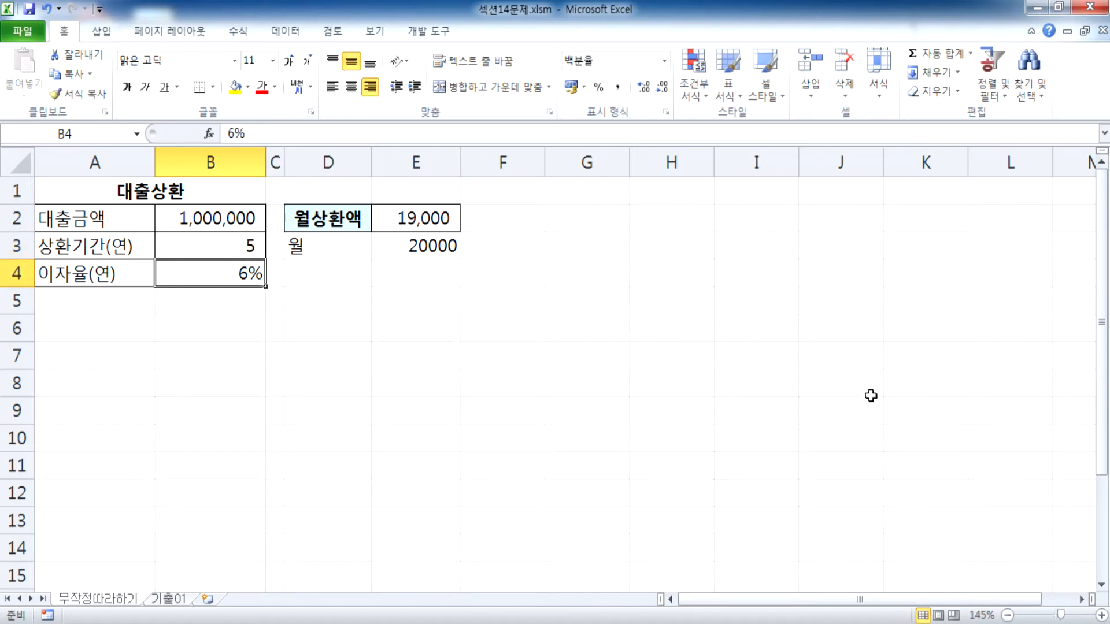
key(Up)
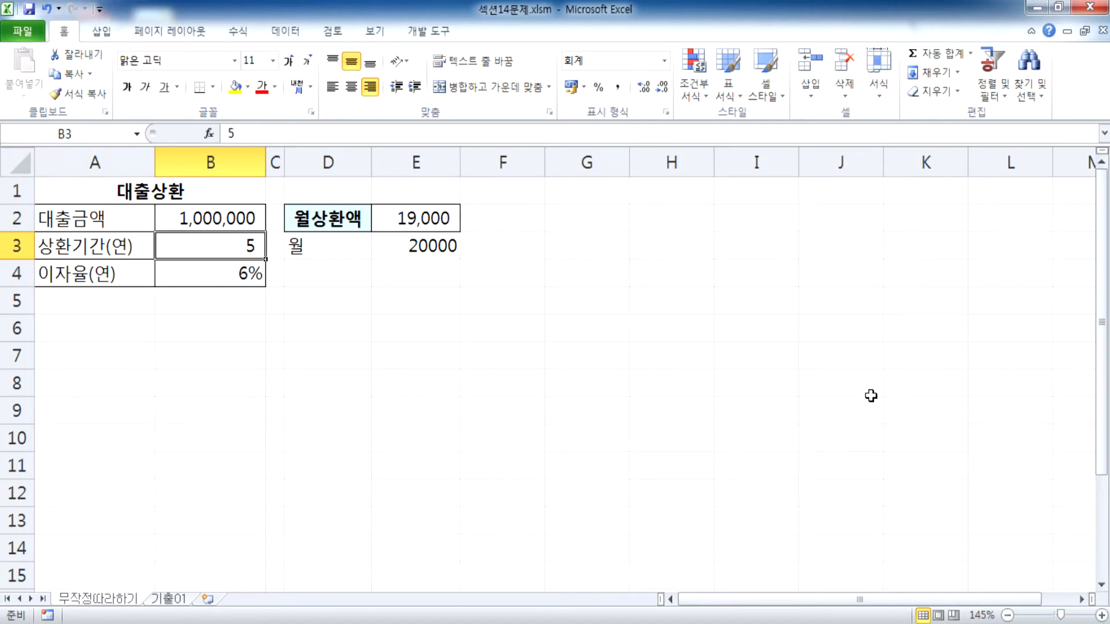
text(4)
key(Return)
key(Up)
text(4.5)
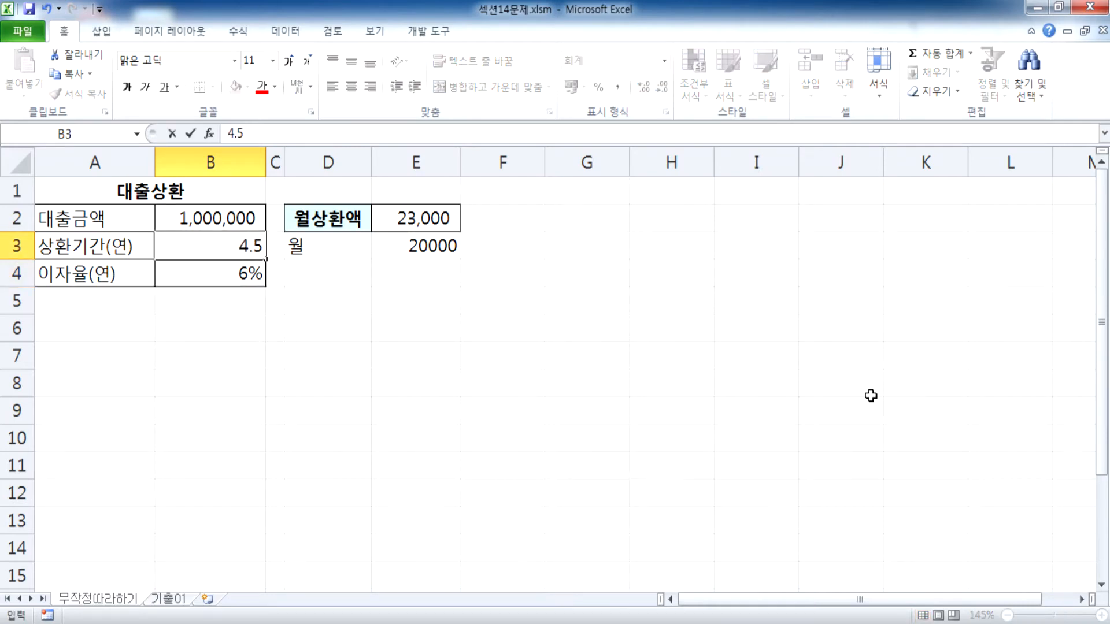
key(Return)
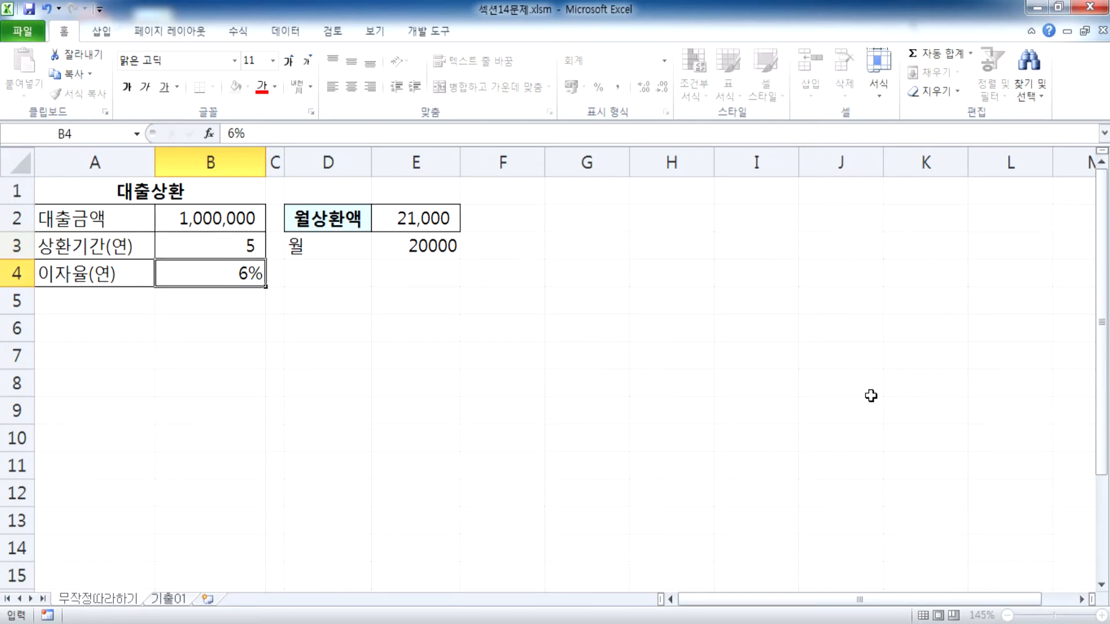
key(Up)
text(4.7)
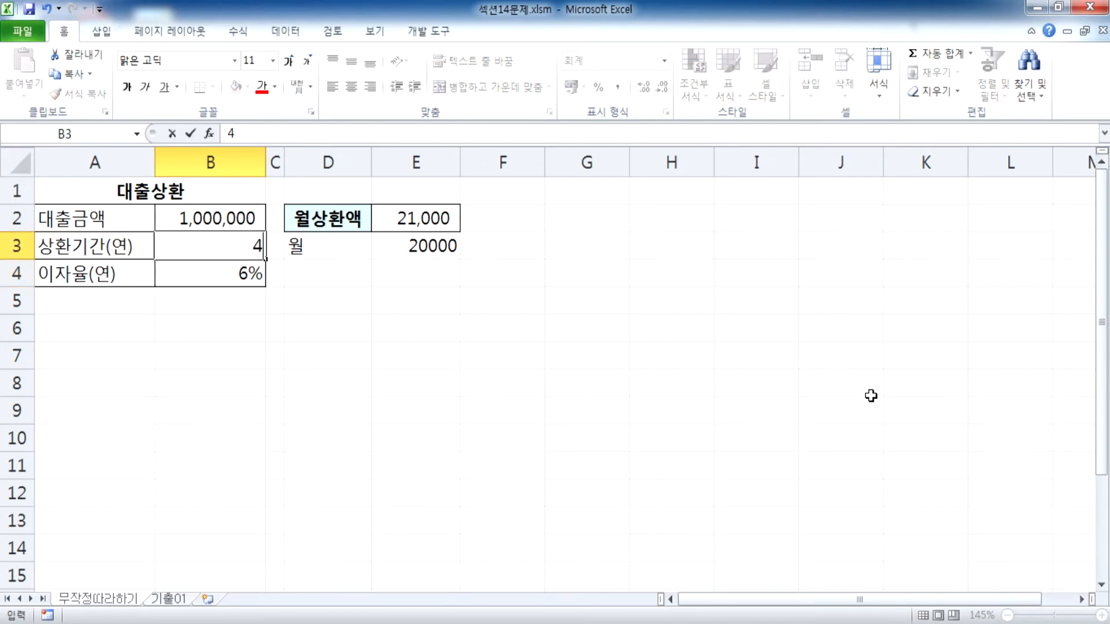
key(Return)
key(Up)
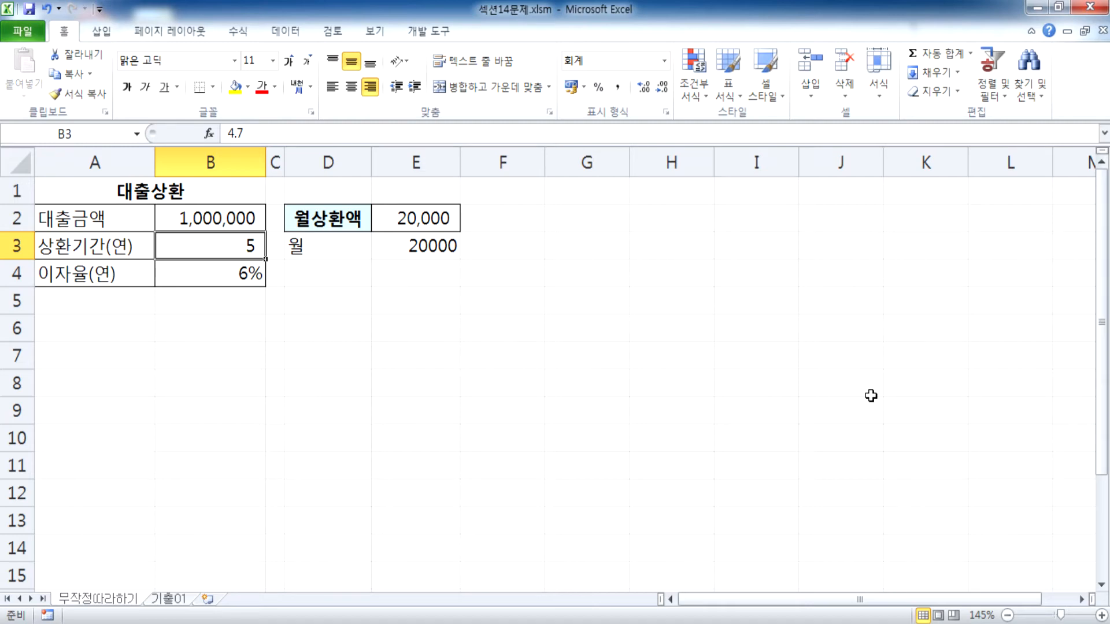
Step: Inspect the rounding formula in E2 and the exact repayment period stored in B3 without changing either
key(Right)
key(Right)
key(Right)
key(Up)
key(F2)
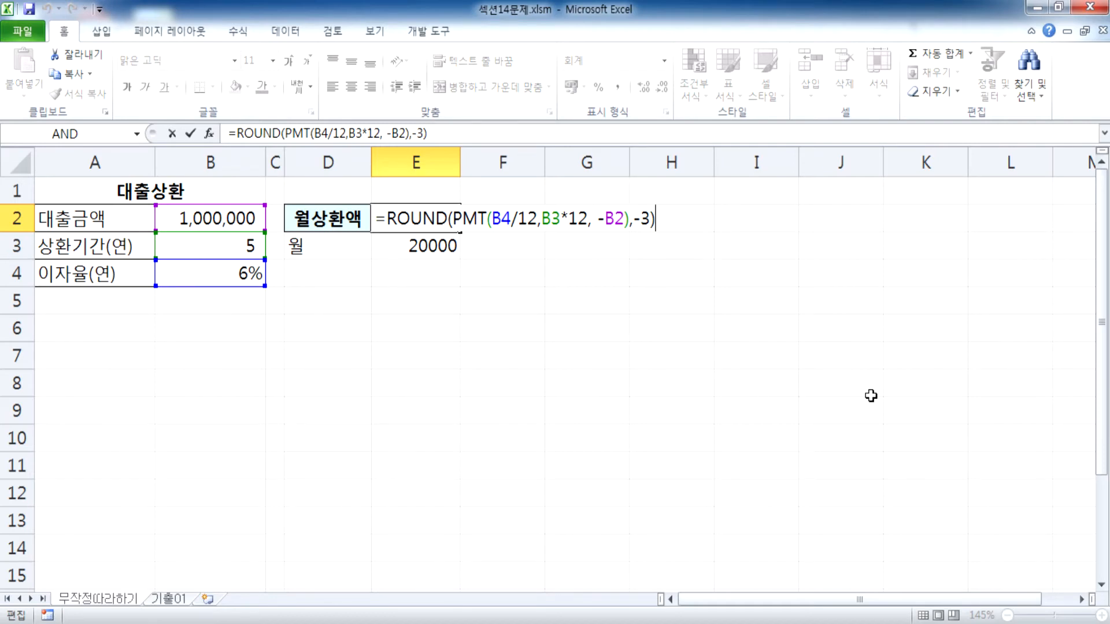
key(shift+Tab)
key(Left)
key(Left)
key(Down)
text(4.7)
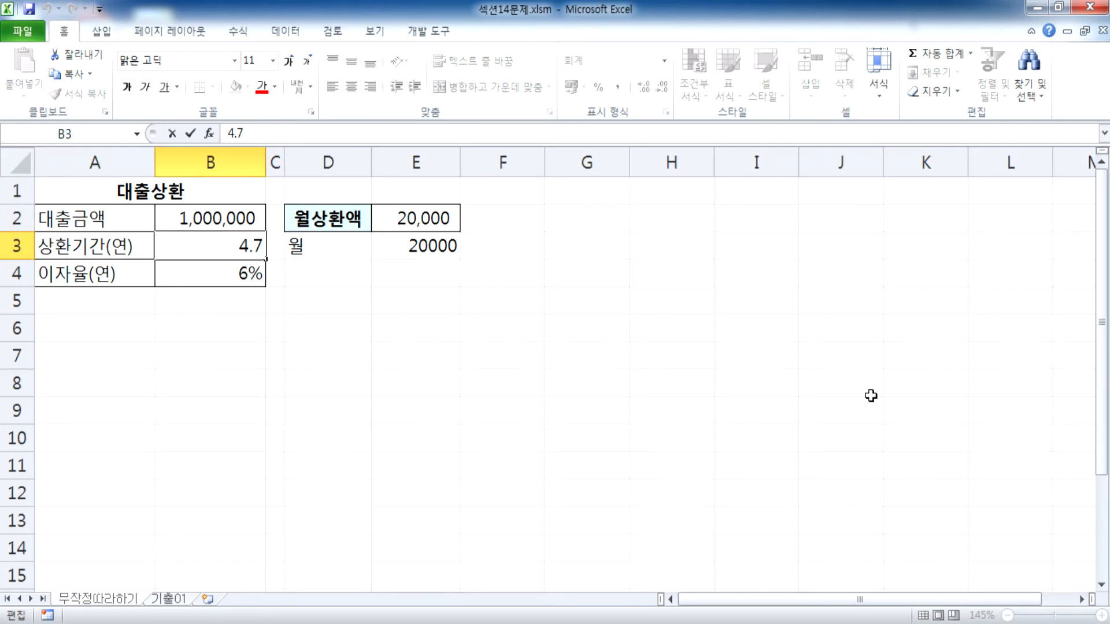
key(Escape)
Step: Remove the ROUND function from the E2 formula, leaving =PMT(B4/12,B3*12, -B2)
key(Right)
key(Right)
key(Right)
key(Up)
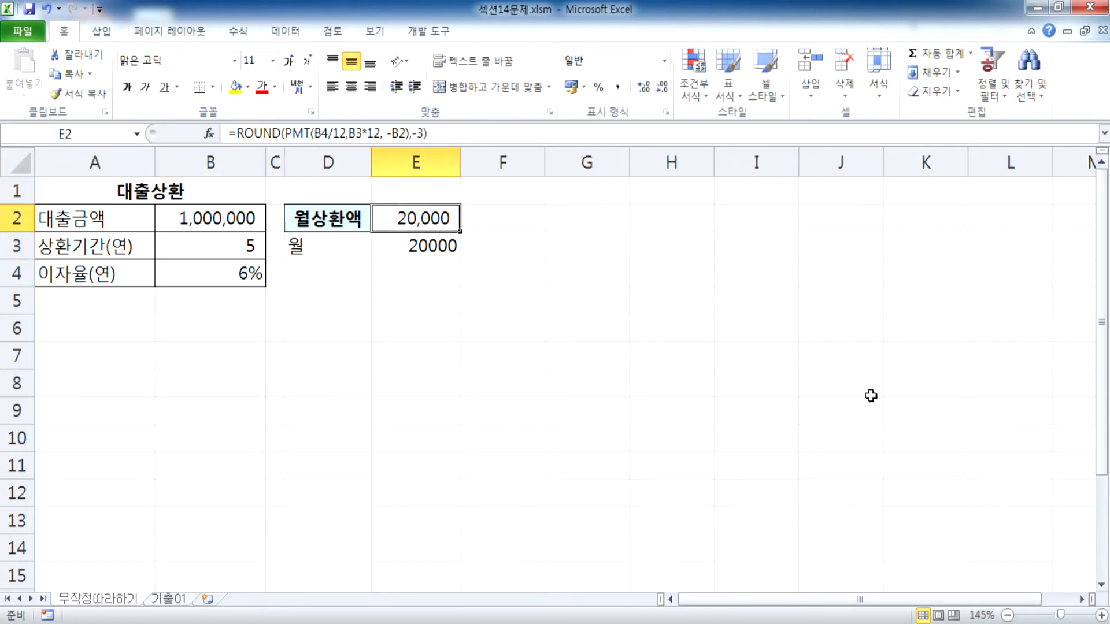
key(F2)
key(Home)
key(Right)
key(Delete)
key(Delete)
key(Delete)
key(Delete)
key(Delete)
key(End)
key(BackSpace)
key(BackSpace)
key(BackSpace)
key(BackSpace)
key(Return)
Step: Try repayment periods of 4.7, 4.75, 4.8 and 4.81 years in B3 against the unrounded monthly repayment
key(Up)
key(Left)
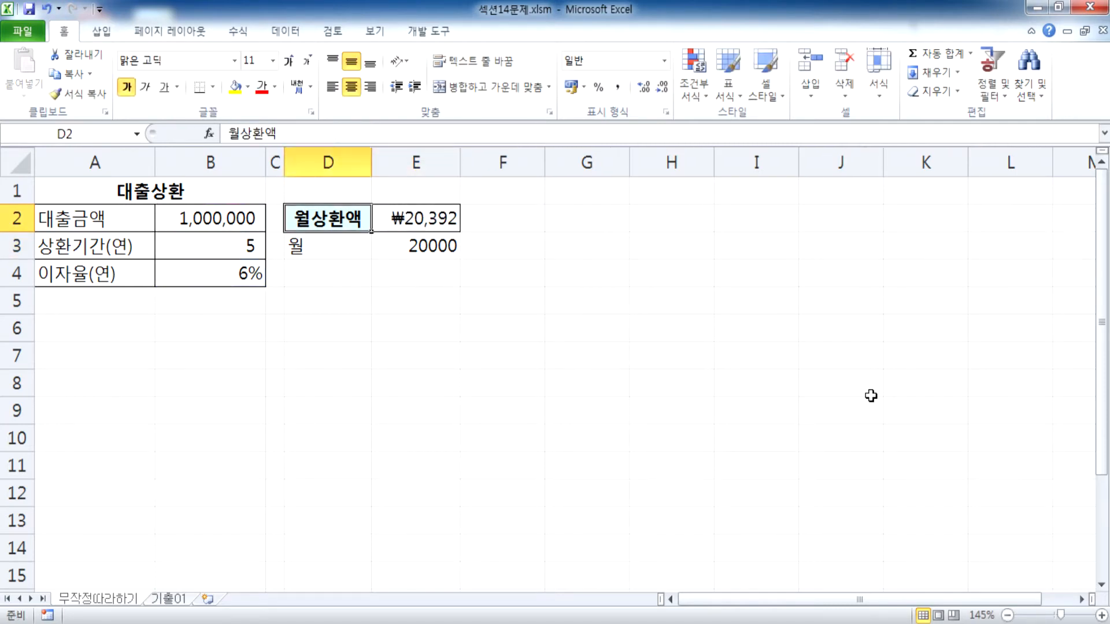
key(Left)
key(Down)
key(Left)
text(4.7)
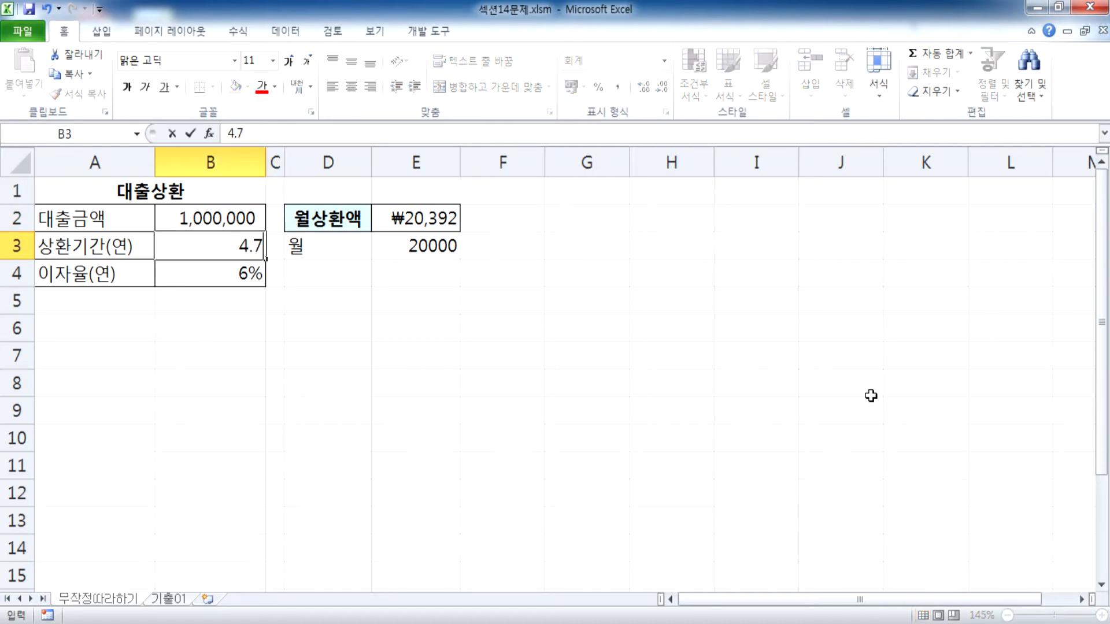
key(Return)
key(Up)
text(4.75)
key(Return)
key(Up)
text(4.8)
key(Return)
key(Up)
text(4.81)
key(Return)
key(Up)
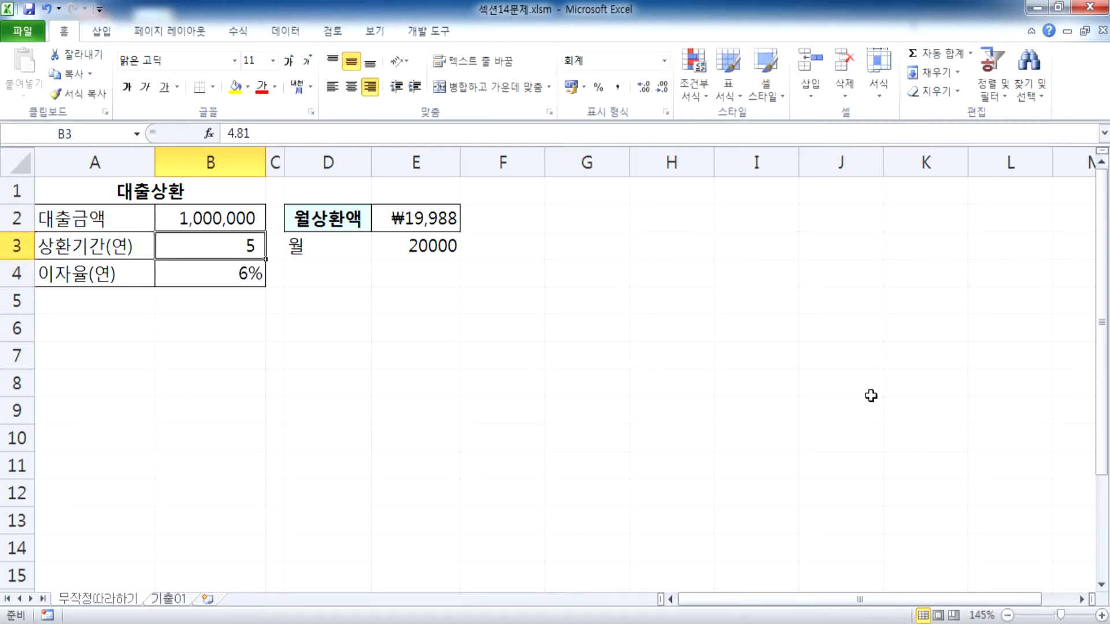
Step: Try repayment periods of 4.805, 4.804 and 4.807 years in B3 against the 20,000 monthly repayment target
text(4.805)
key(Return)
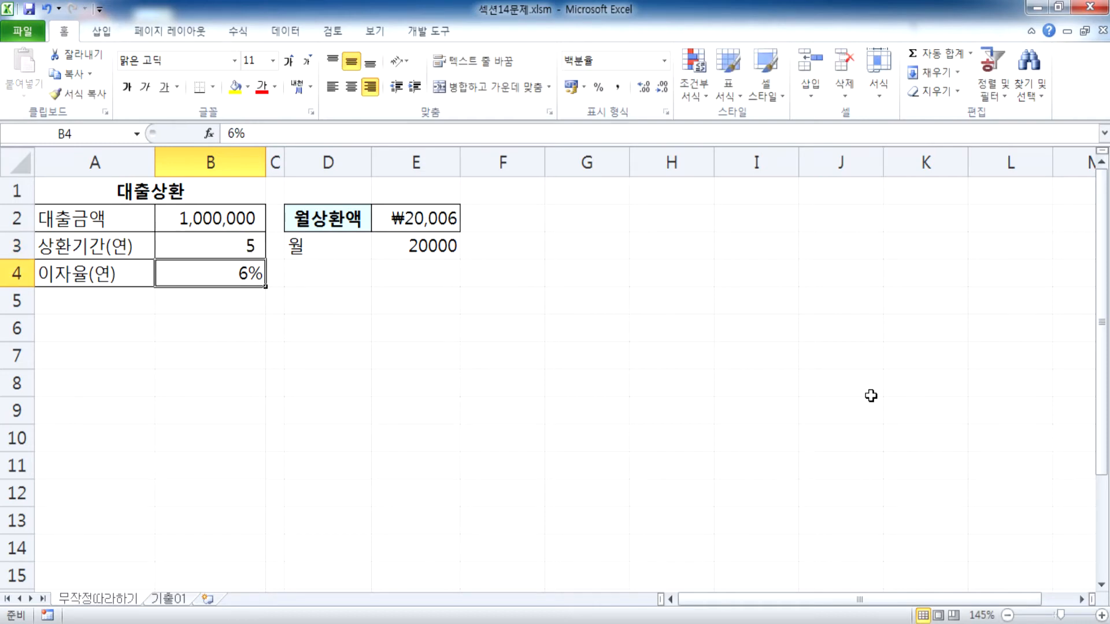
key(Up)
text(4.8)
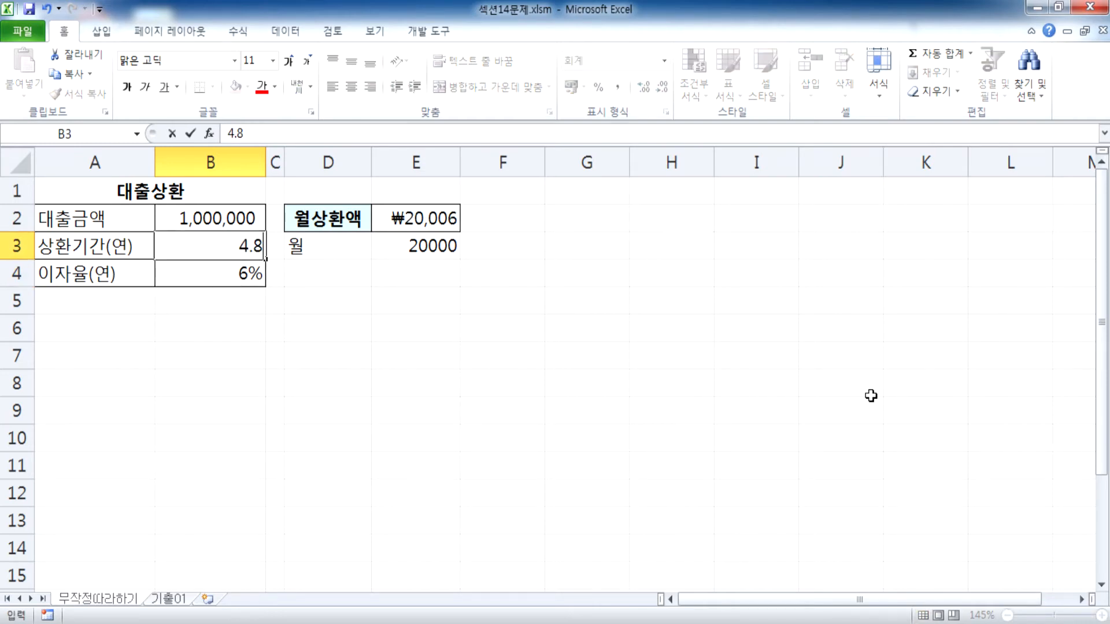
text(04)
key(Return)
key(Up)
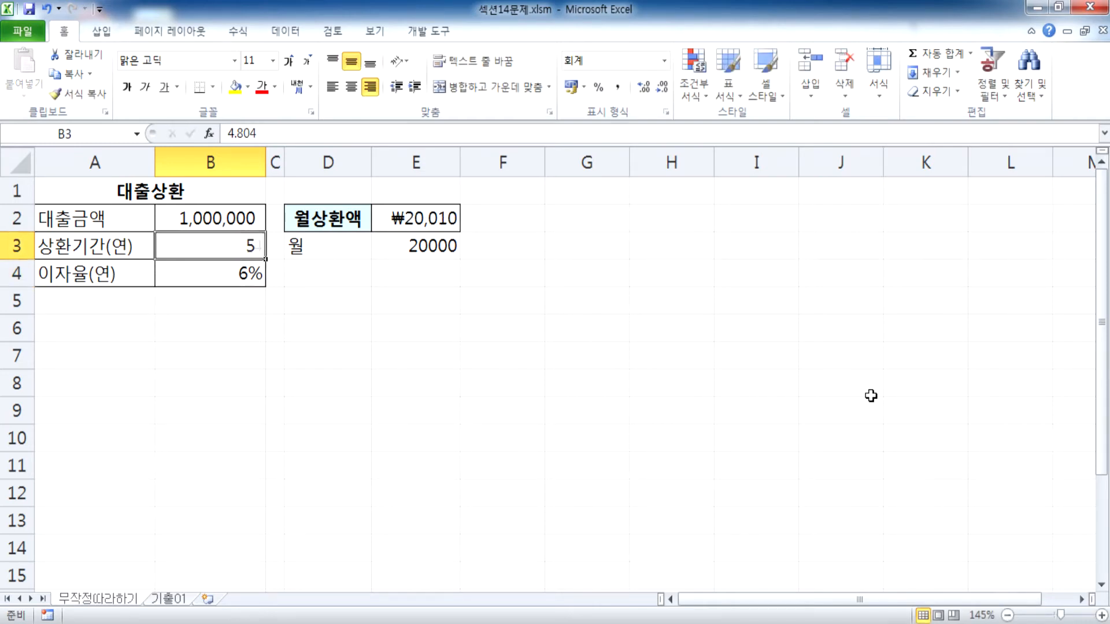
text(408)
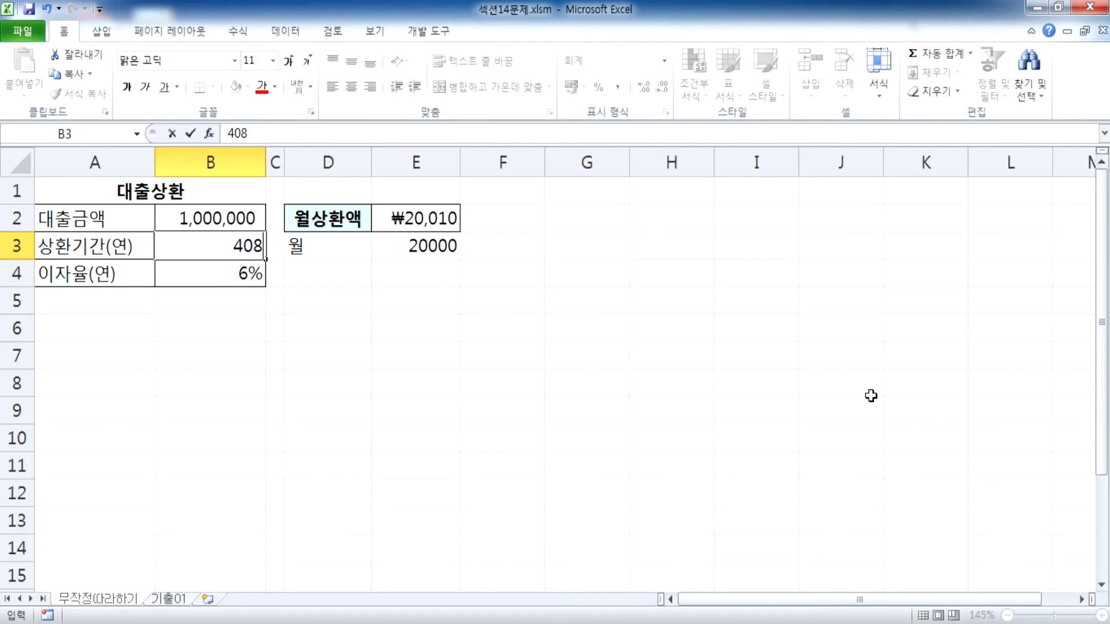
key(BackSpace)
key(BackSpace)
text(.805)
key(Return)
key(Up)
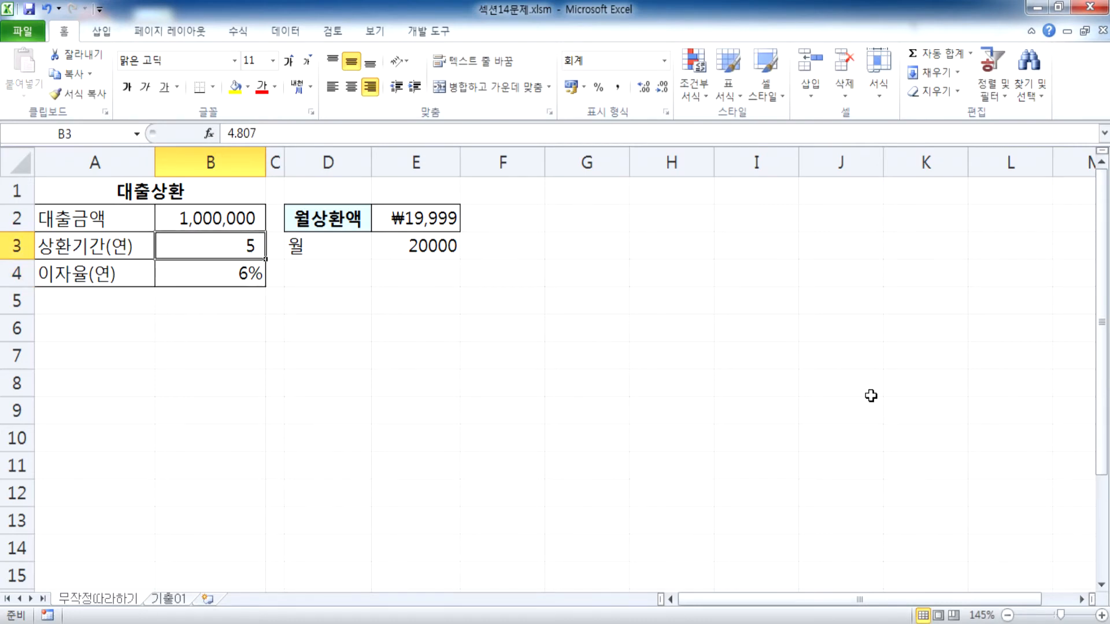
Step: Set the repayment period in B3 to 2 years and clear the target note in D3:E3
text(2)
key(Return)
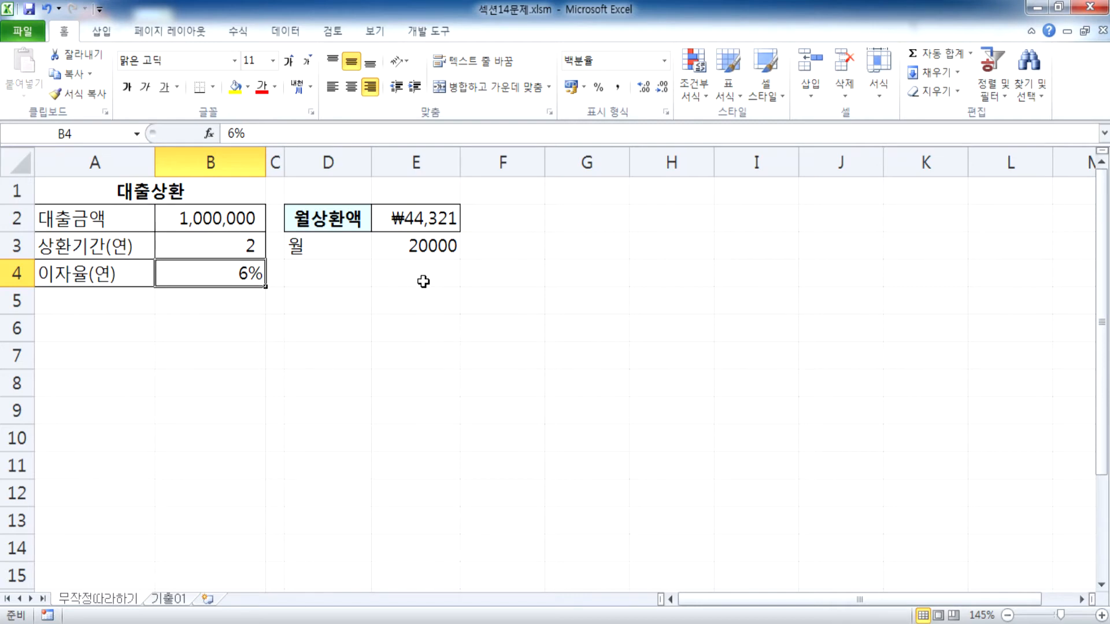
click(409, 249)
drag(362, 247, 407, 246)
click(391, 282)
key(Delete)
click(404, 295)
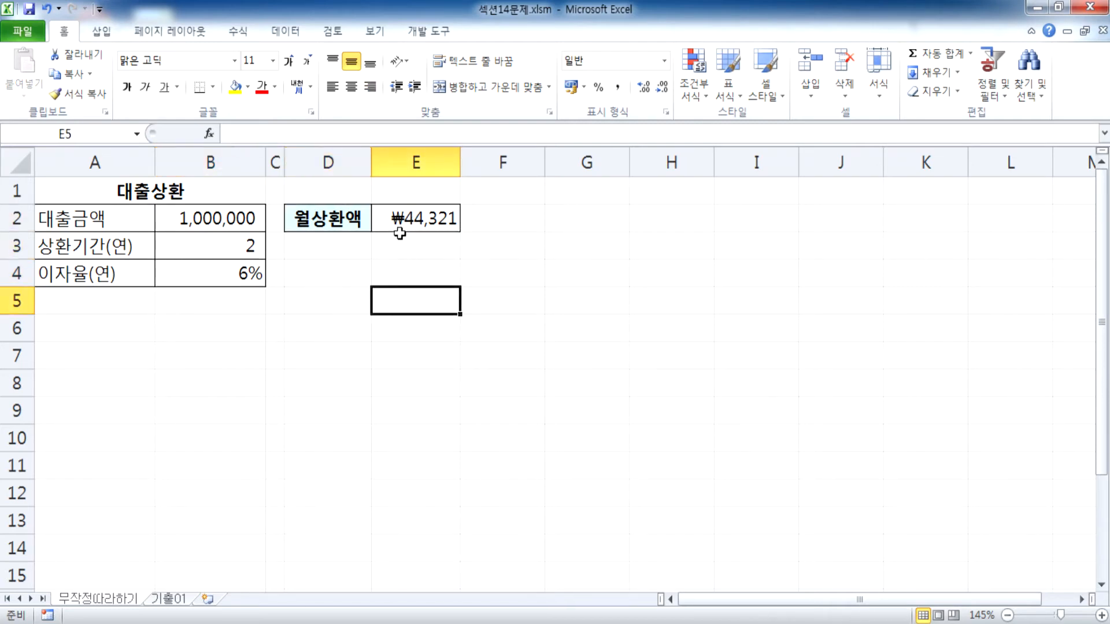
Step: Start Goal Seek from empty cell D4 and set its formula cell to the monthly repayment in E2
click(402, 217)
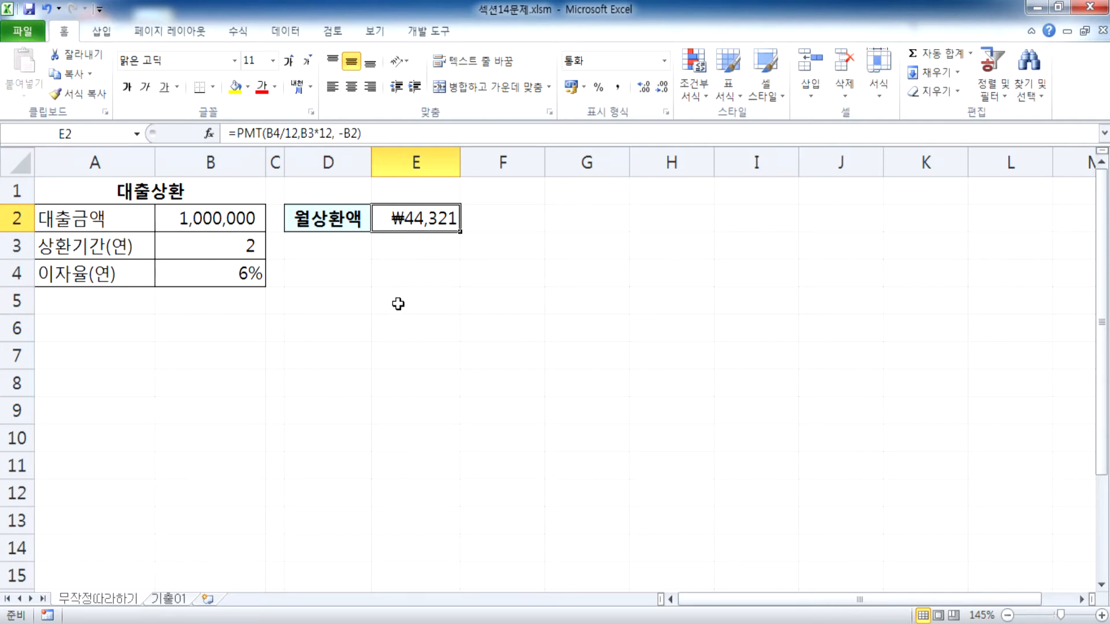
click(350, 279)
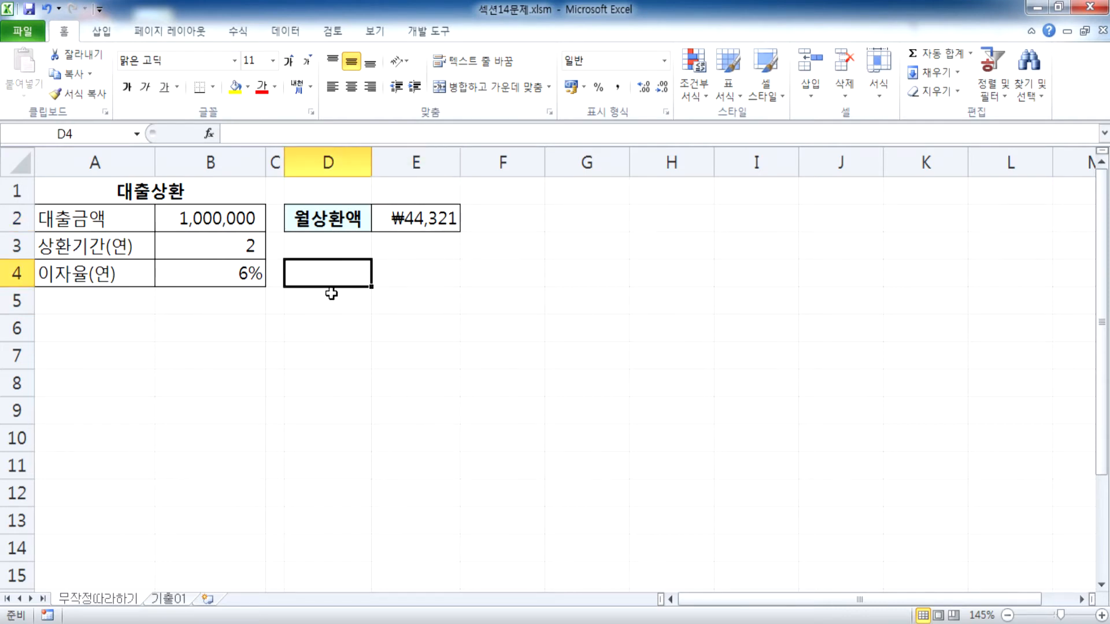
click(285, 33)
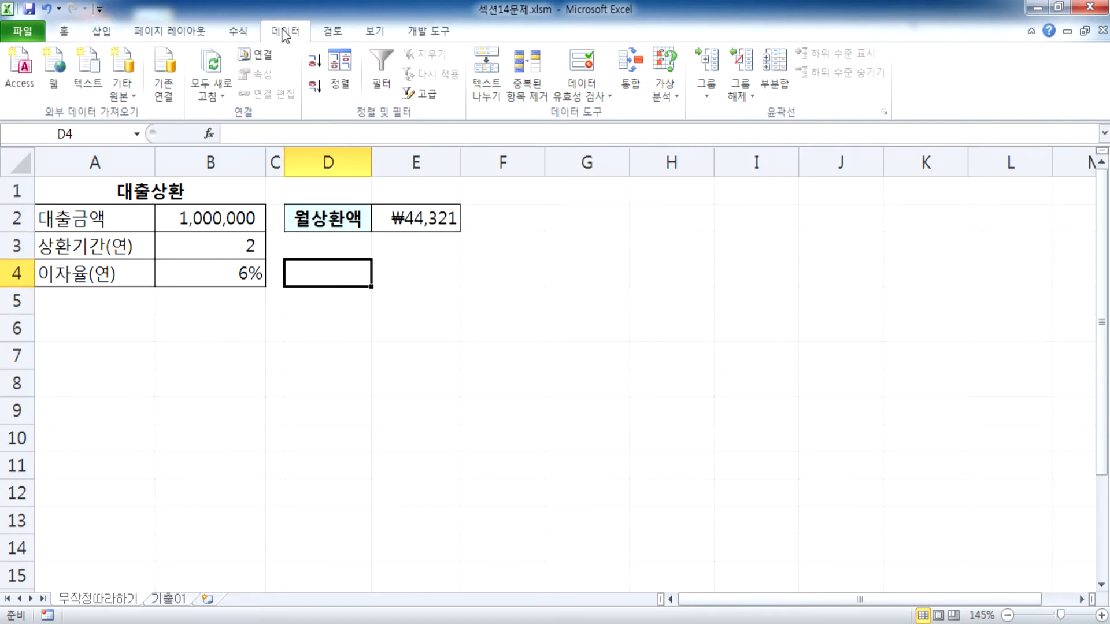
click(661, 93)
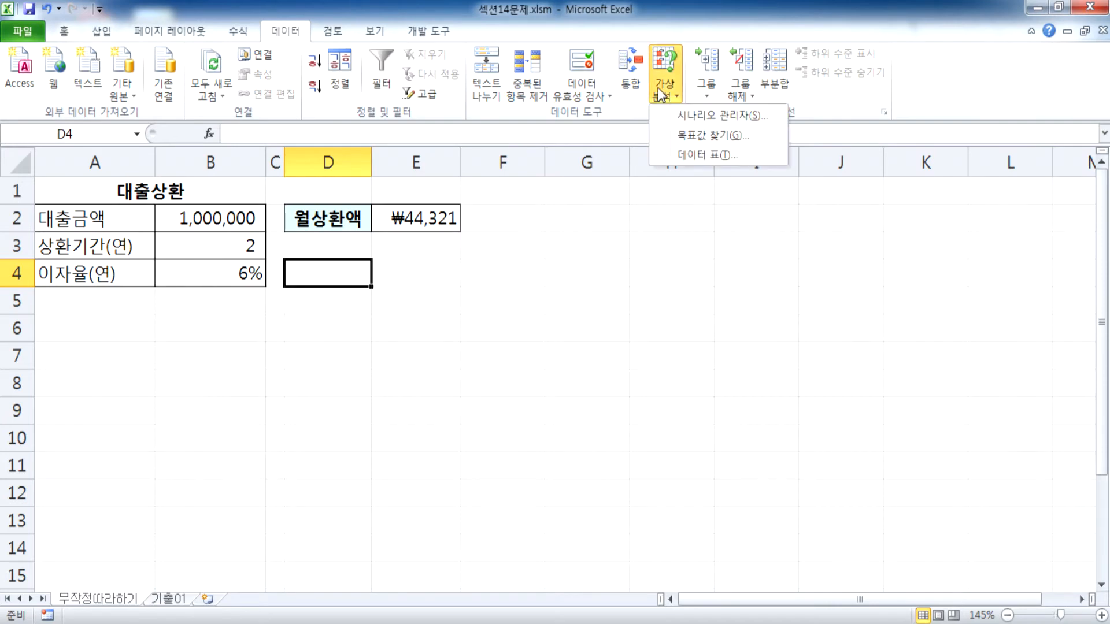
click(686, 136)
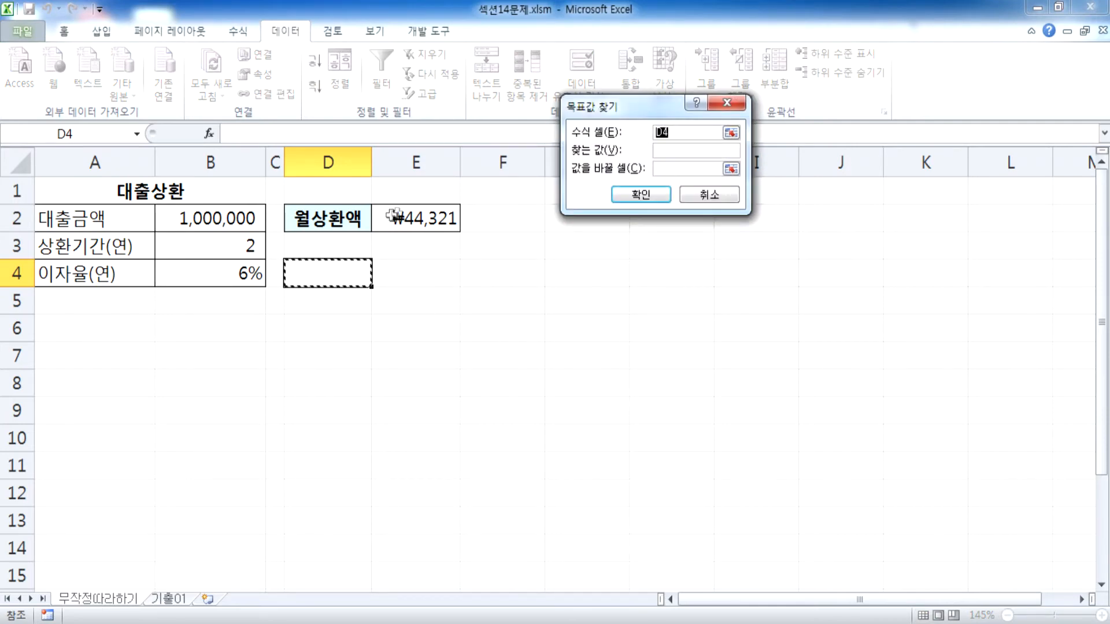
drag(634, 112, 553, 191)
click(421, 220)
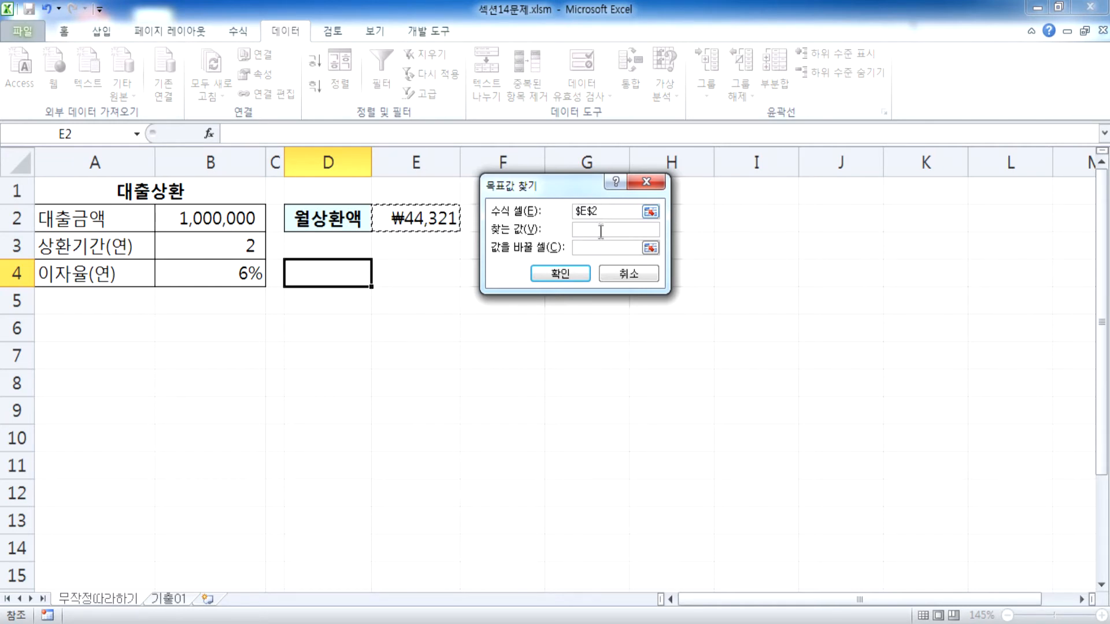
Step: Set the goal value to 20000 with B3 as the changing cell, run Goal Seek and accept the solution
click(596, 230)
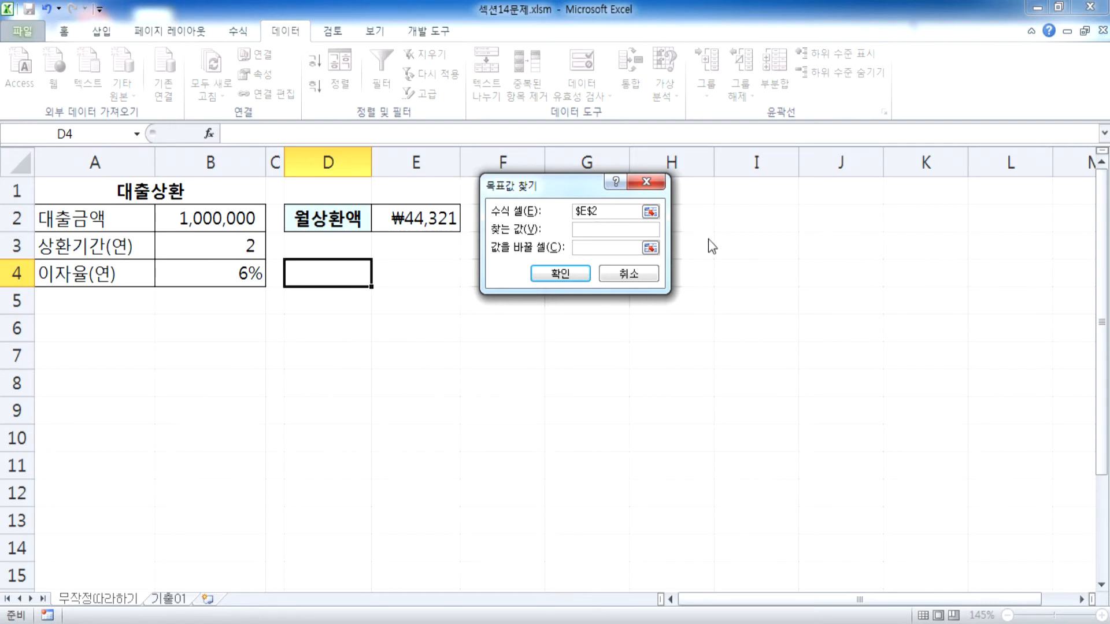
text(20000)
click(593, 248)
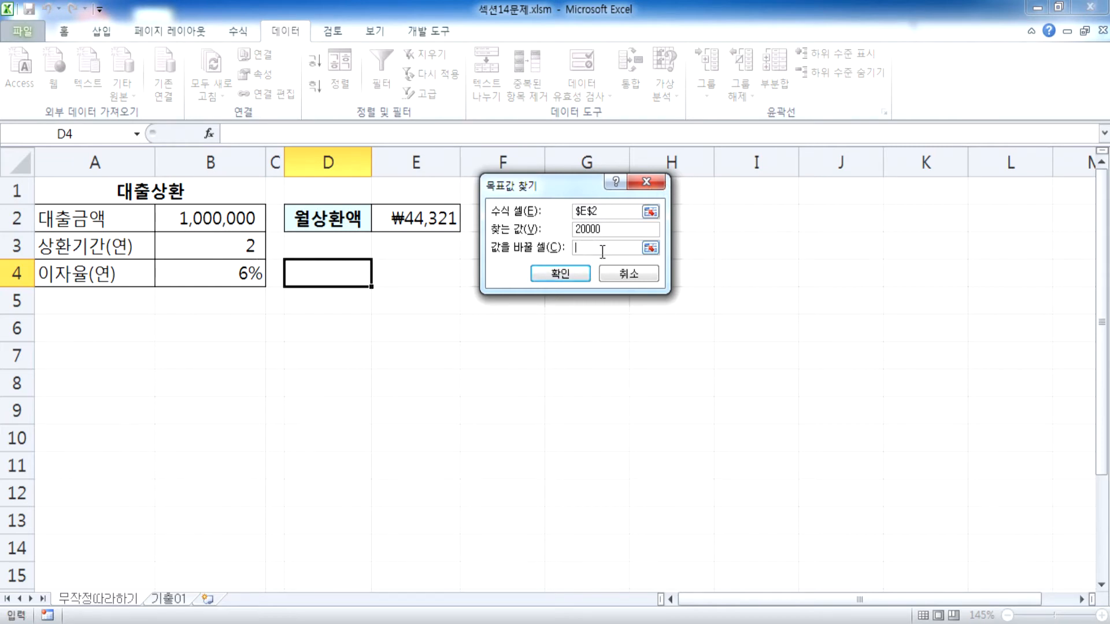
click(208, 248)
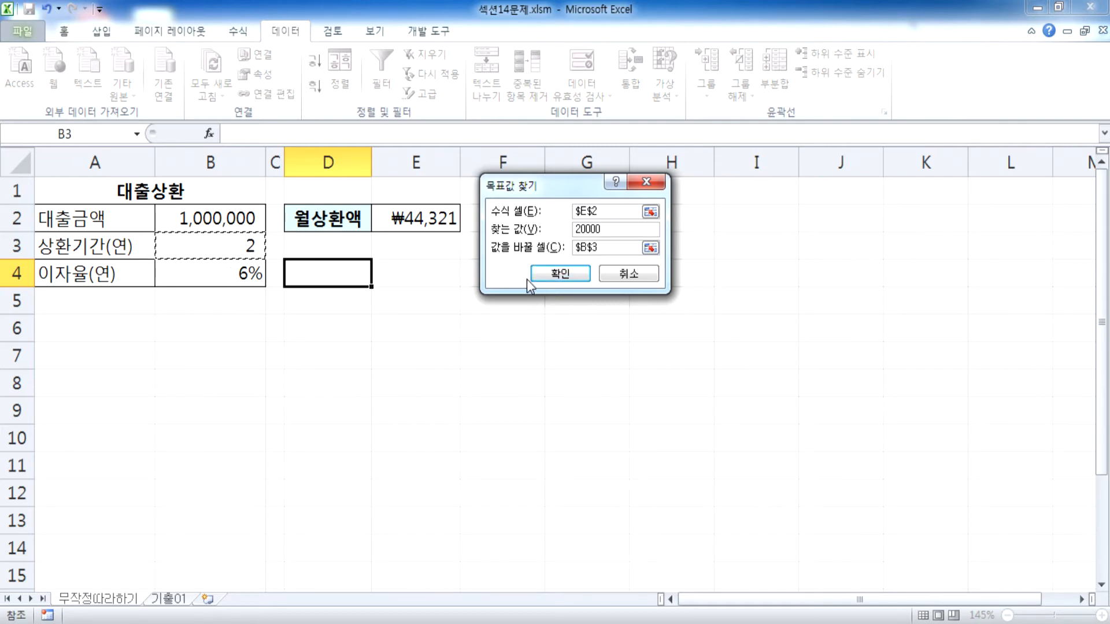
click(551, 277)
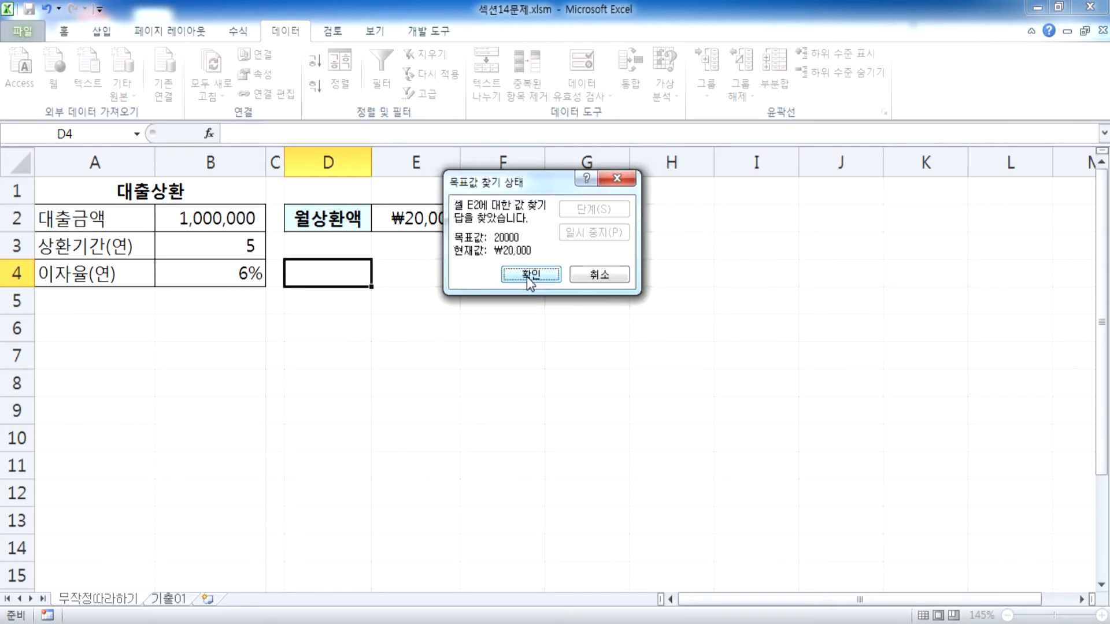
click(526, 276)
Step: Examine the PMT formula in E2 and the full-precision repayment period stored in B3 without changing either
click(425, 220)
double_click(425, 220)
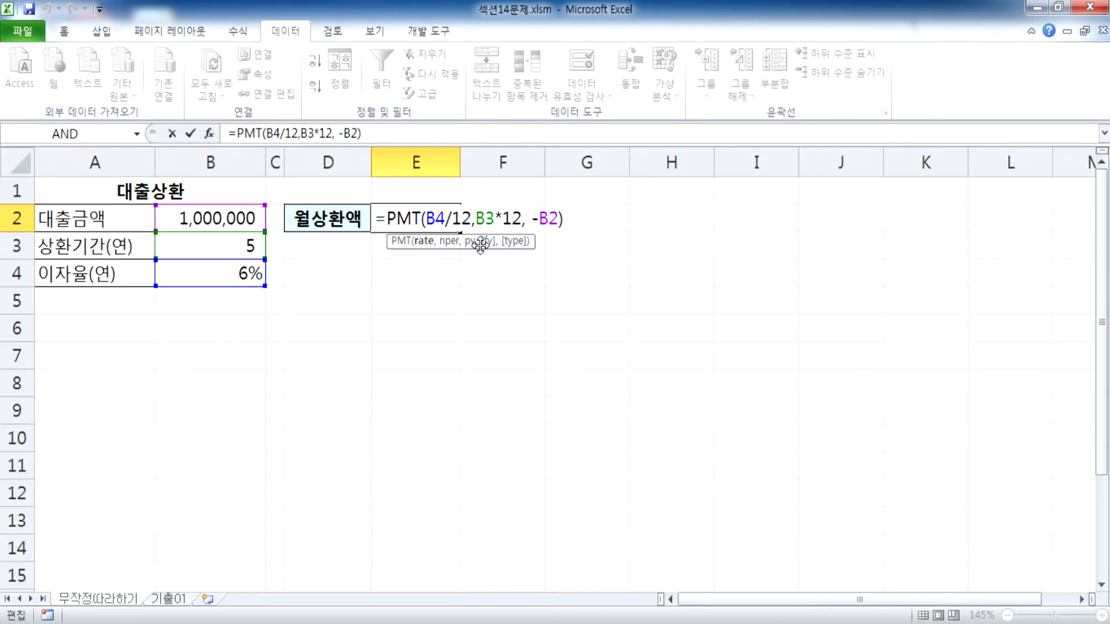
key(ctrl+Return)
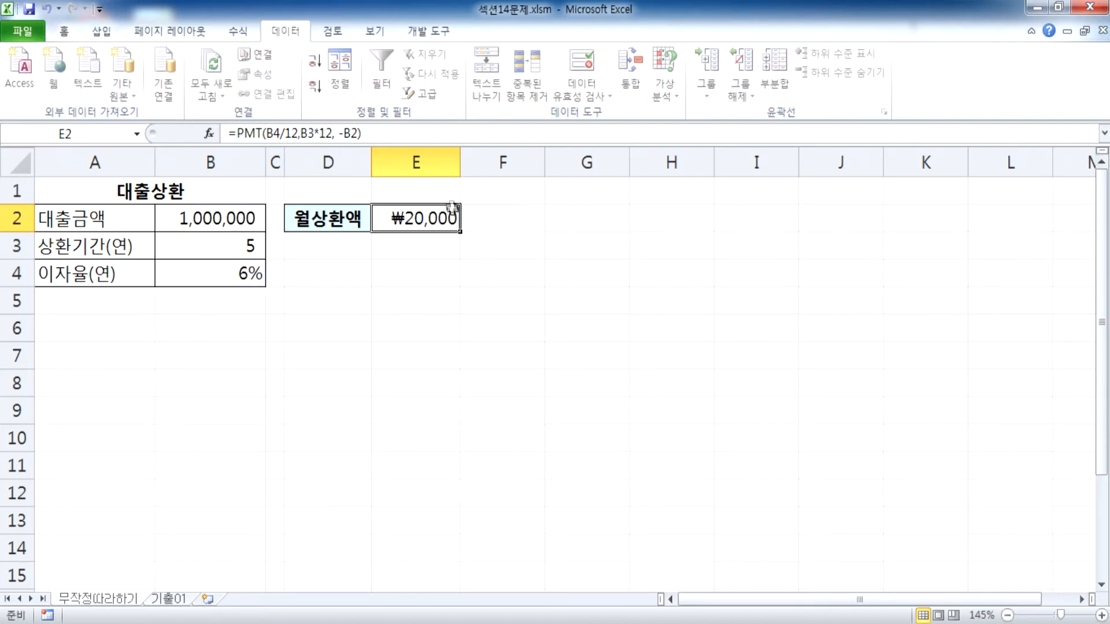
double_click(205, 247)
drag(120, 246, 272, 244)
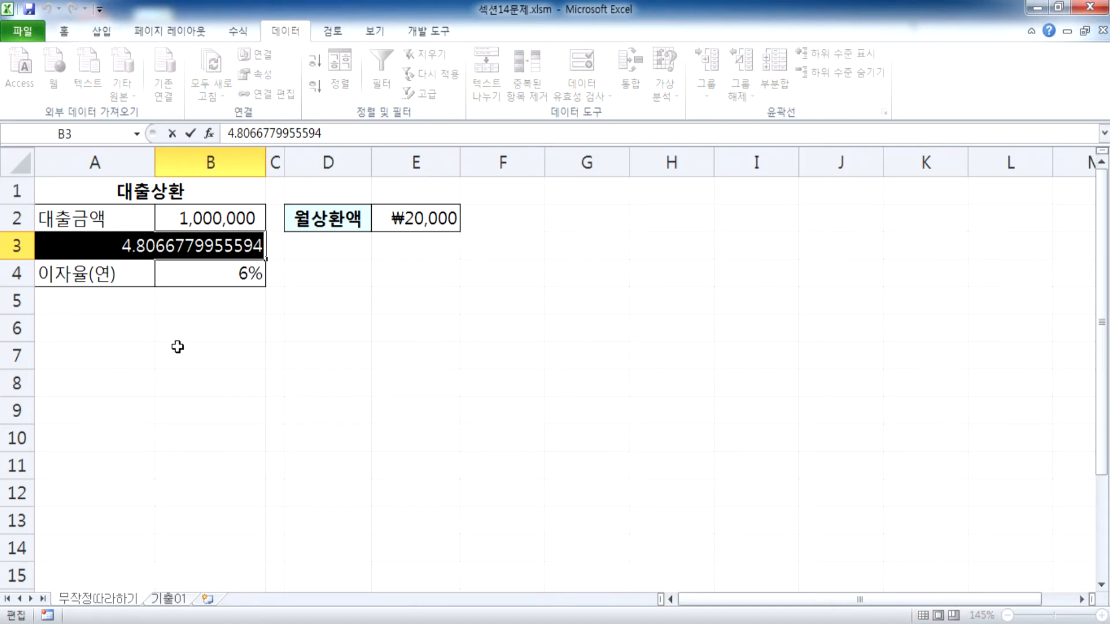
click(119, 245)
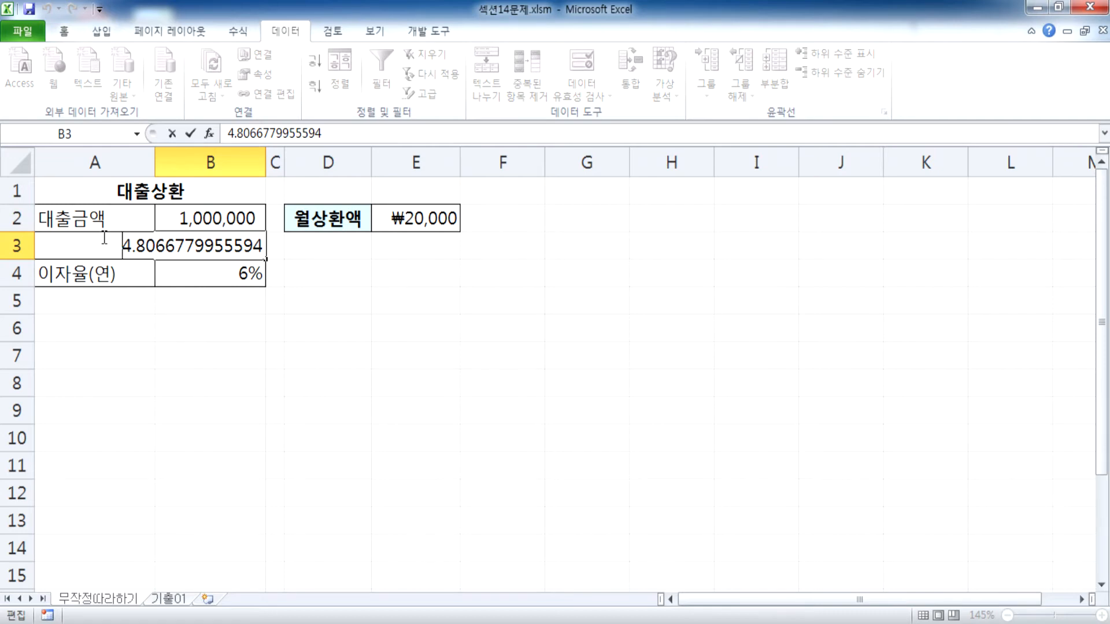
key(Escape)
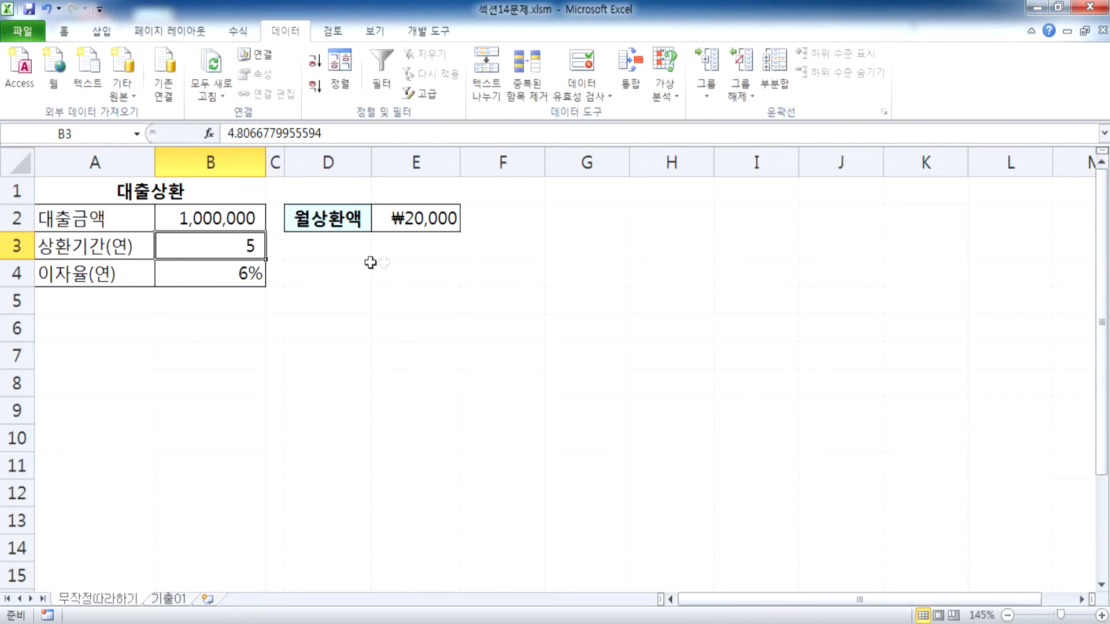
Step: Reset the repayment period in B3 to 2 years
click(395, 210)
click(247, 240)
text(2)
key(Return)
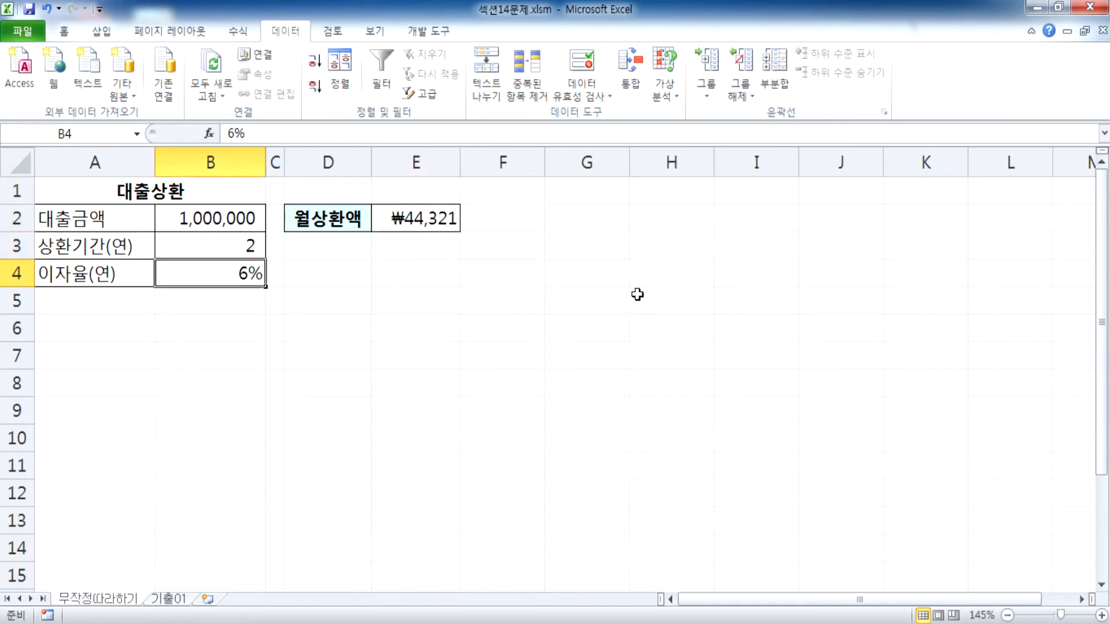
Step: Check the E2 formula and undo the earlier changes back to =ROUND(PMT(B4/12,B3*12, -B2),-3) in E2
click(399, 219)
key(F2)
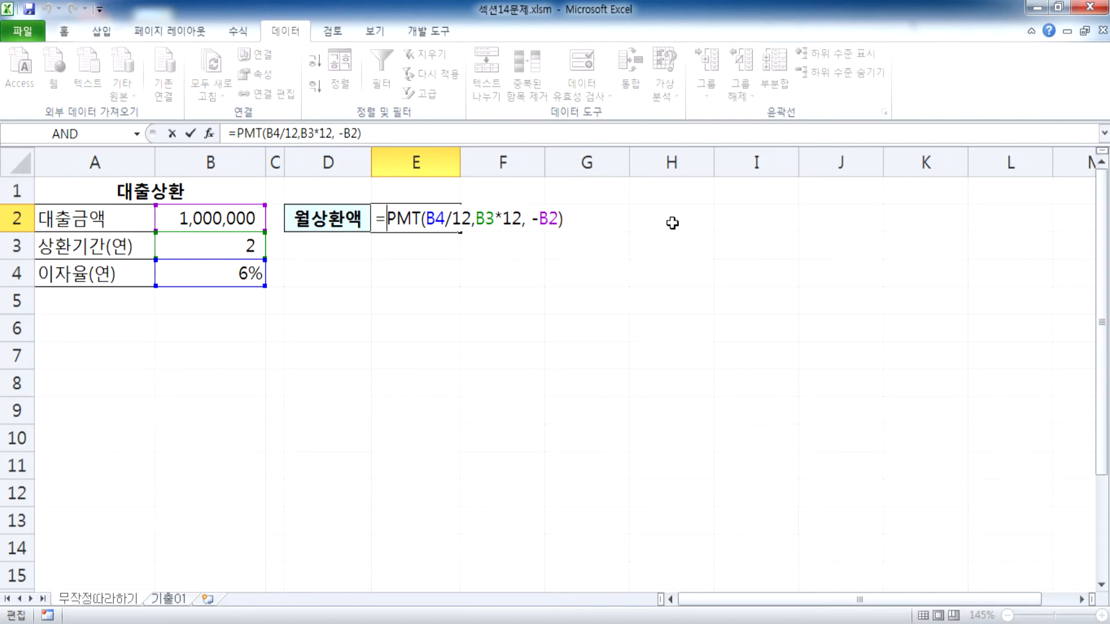
key(Escape)
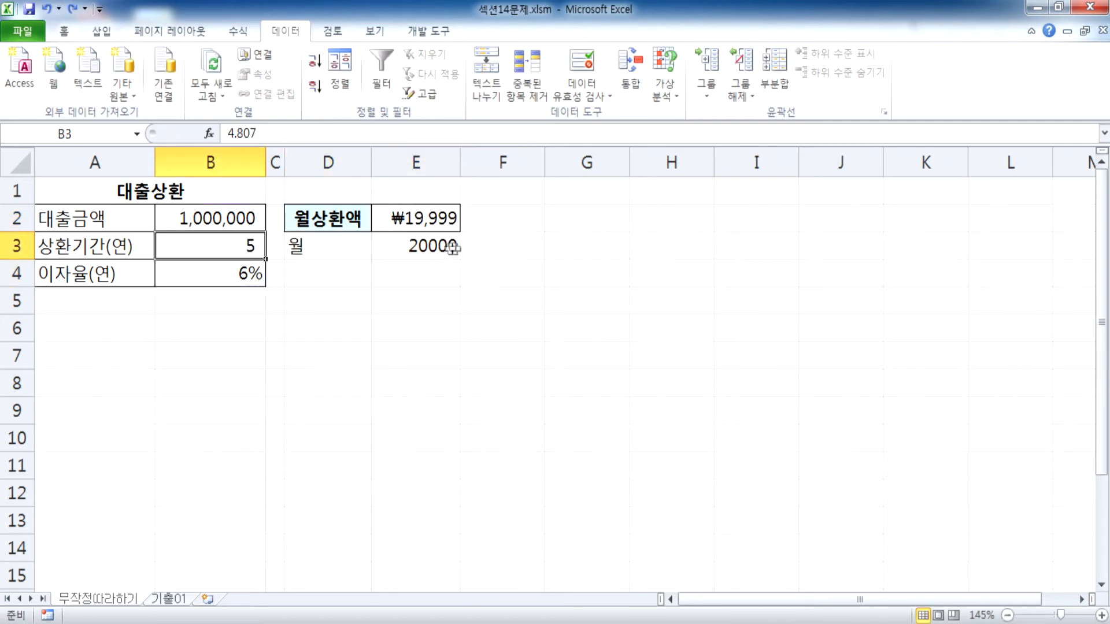
double_click(397, 217)
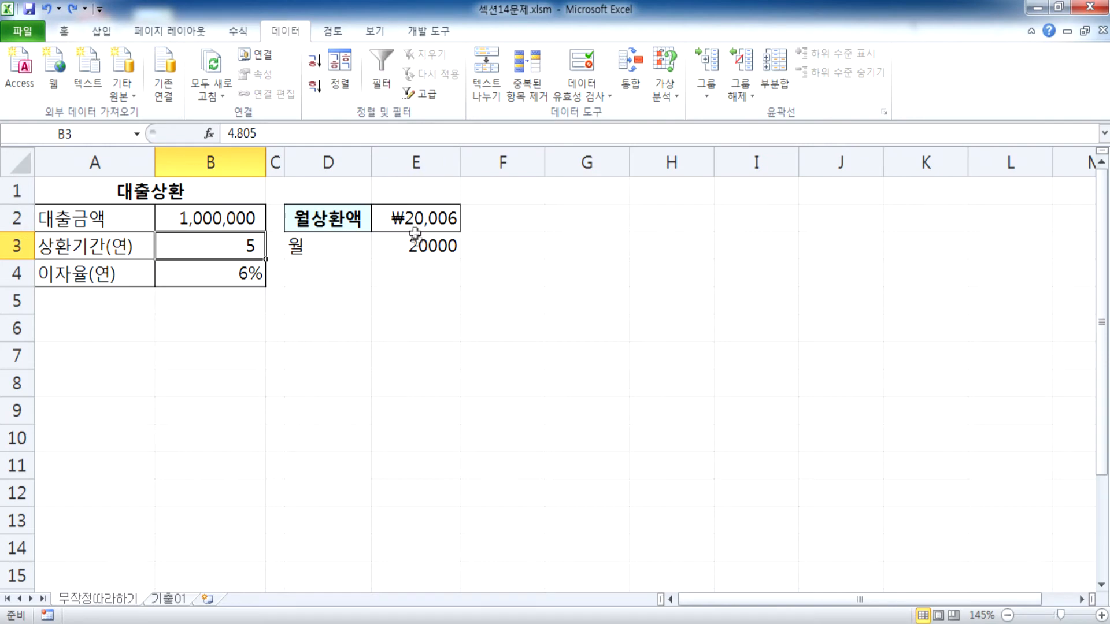
click(409, 219)
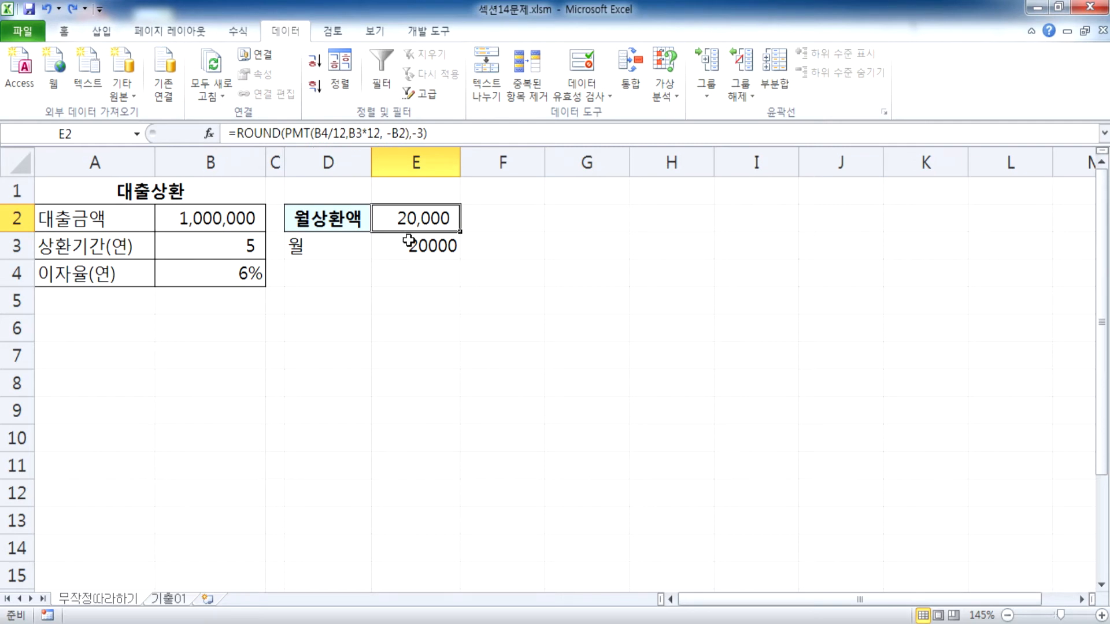
key(Escape)
Step: Clear the target note in D3:E3 and enter 2 years as the repayment period in B3
click(402, 247)
drag(334, 251, 390, 249)
key(Delete)
click(231, 249)
key(F2)
key(Escape)
text(2)
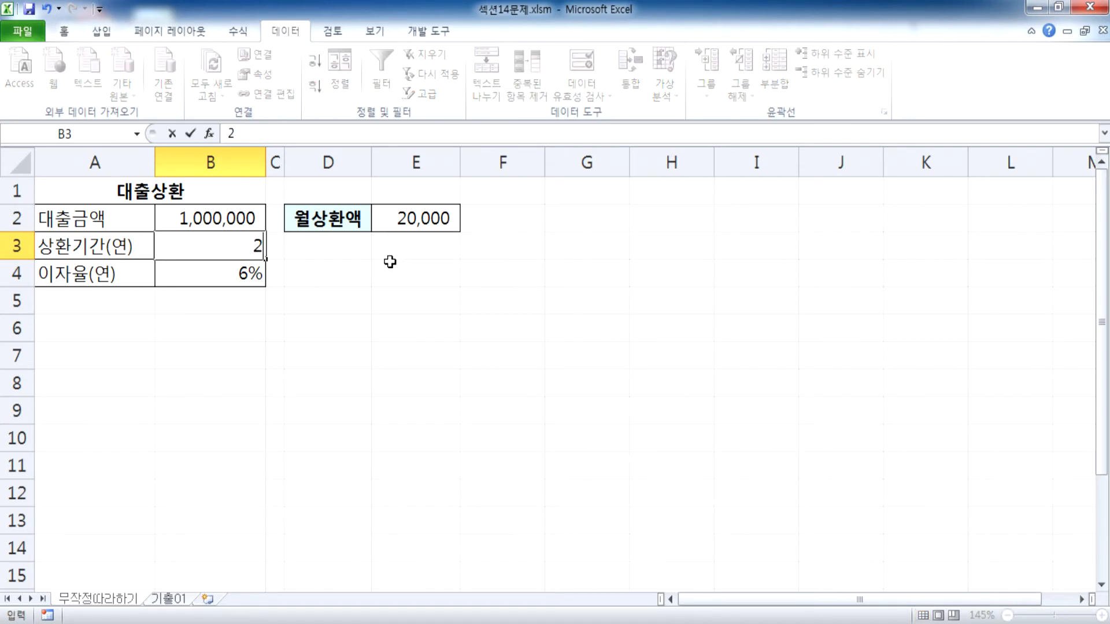
key(Return)
Step: Review the repayment period in B3 and the full rounded PMT formula in E2 without editing them
click(241, 246)
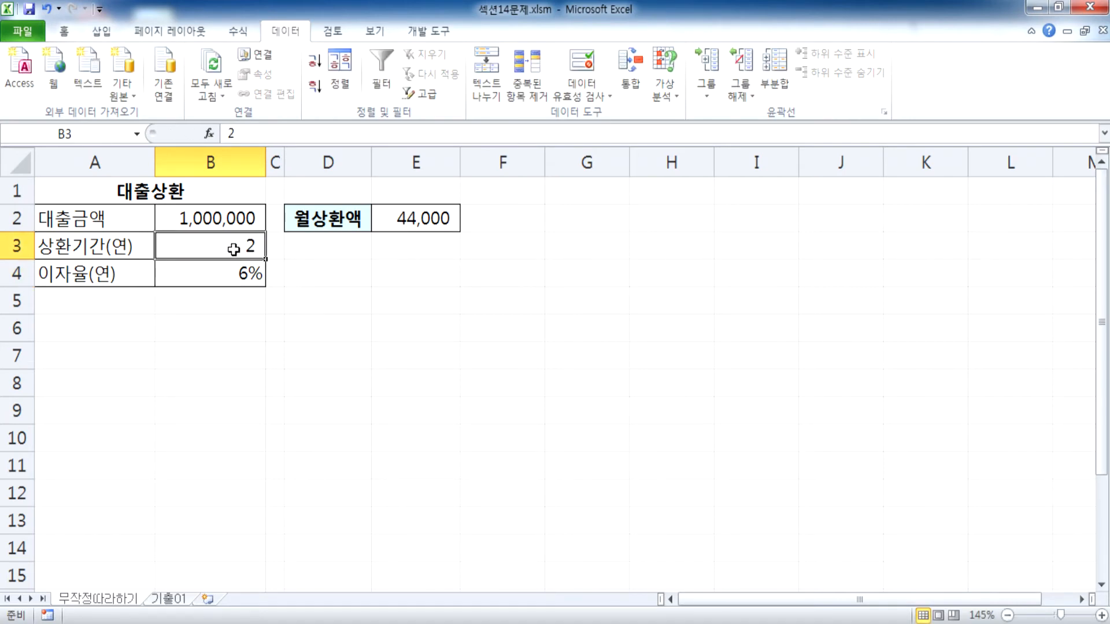
click(396, 215)
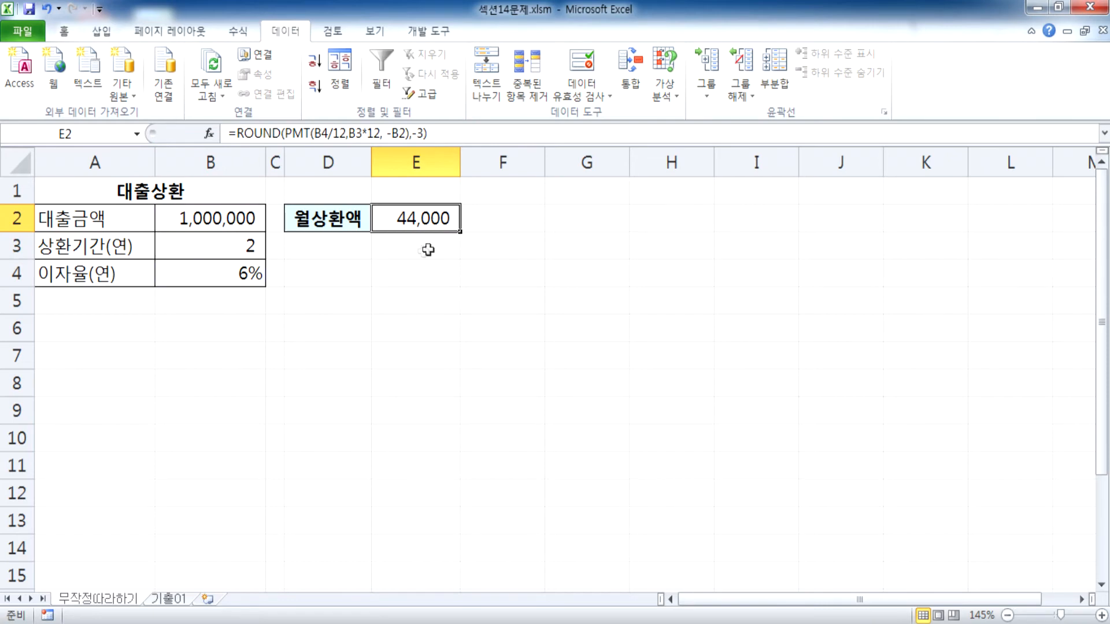
key(F2)
drag(385, 226, 663, 224)
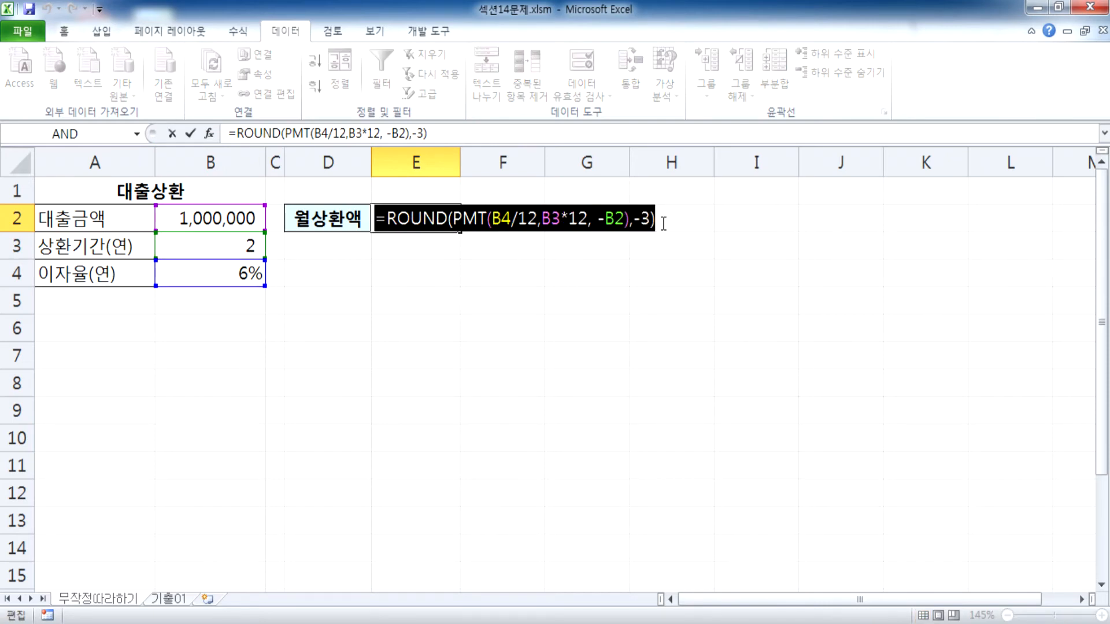
key(Escape)
click(431, 238)
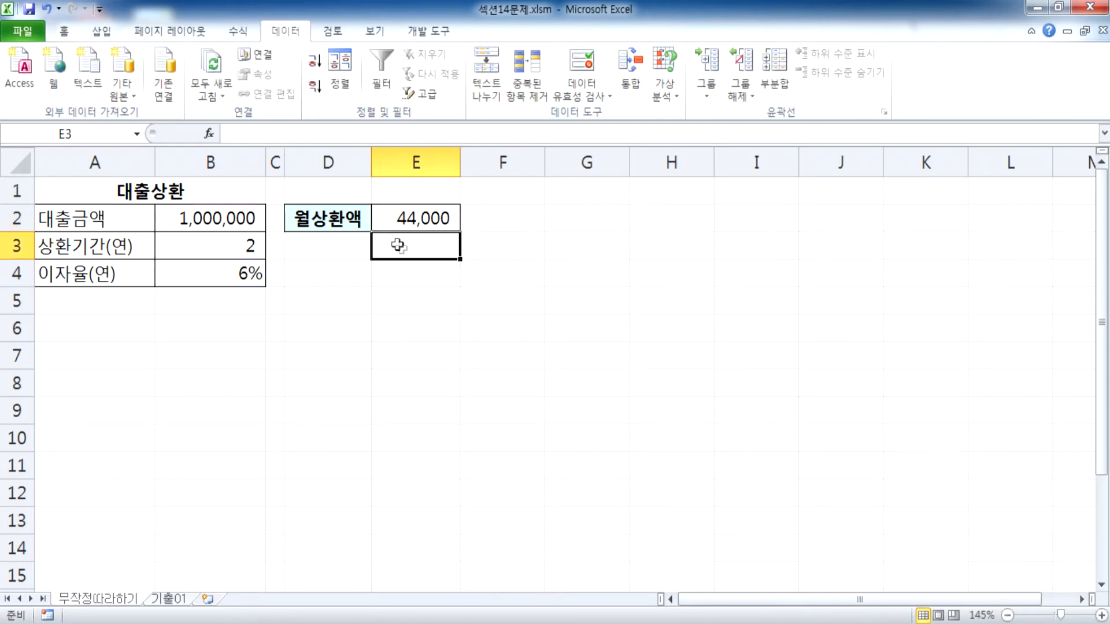
Step: Run Goal Seek to make the monthly repayment in E2 reach 20000 by changing the repayment period in B3, and accept the solution
click(341, 272)
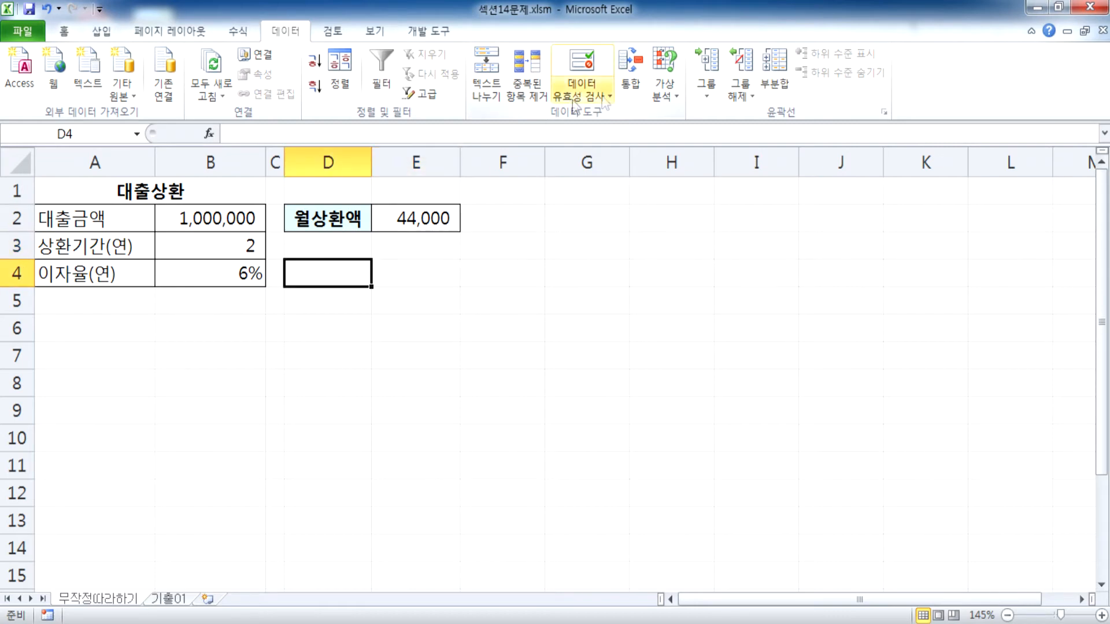
click(667, 95)
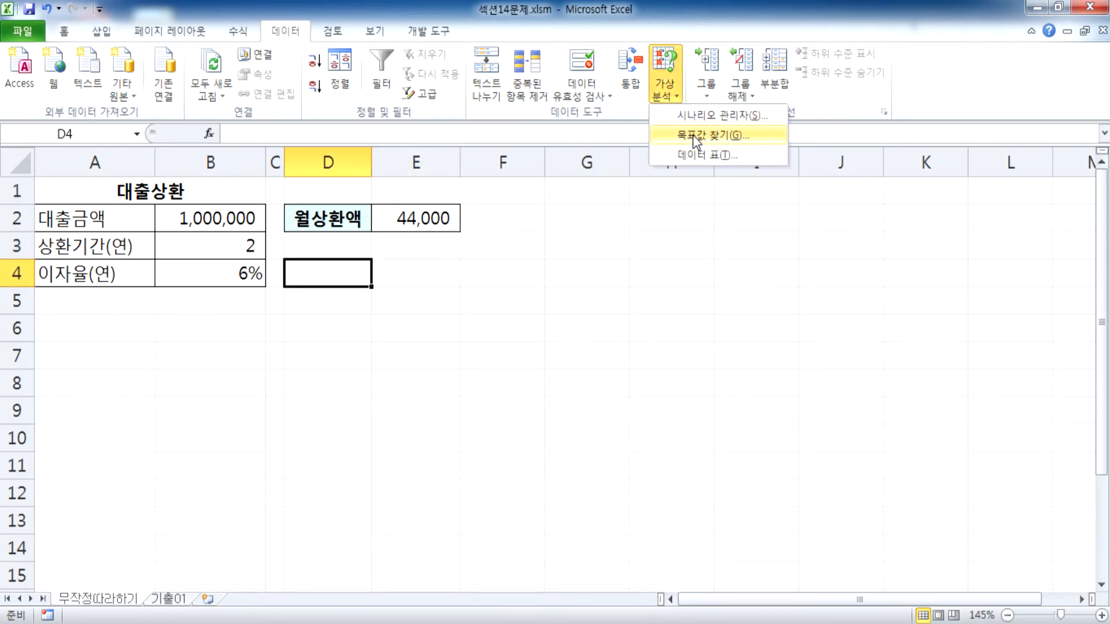
click(690, 135)
drag(508, 184, 460, 254)
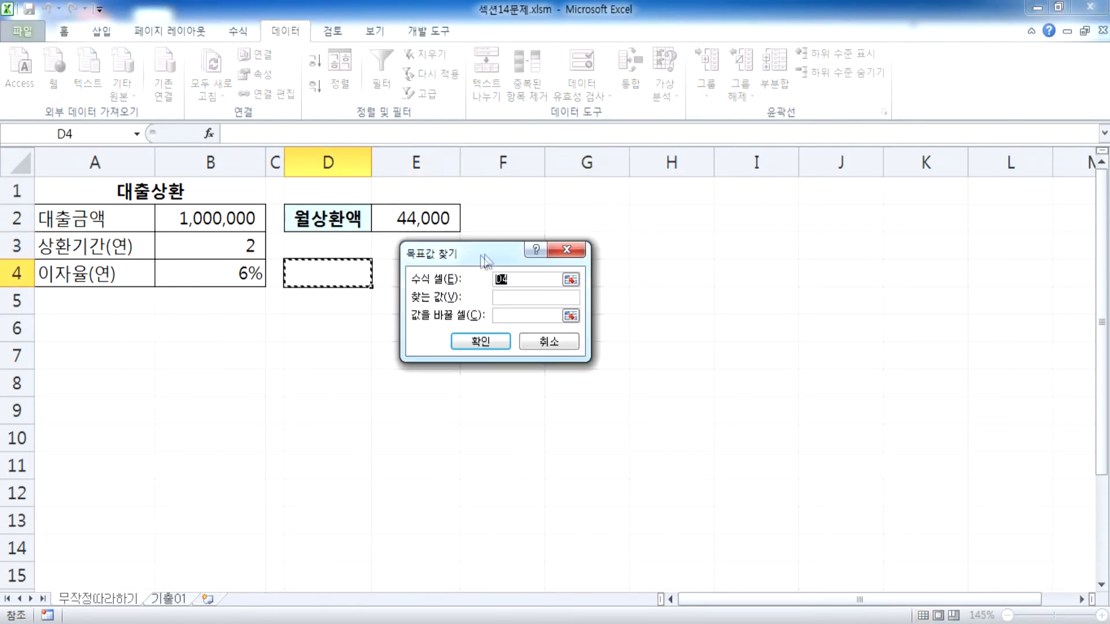
click(411, 210)
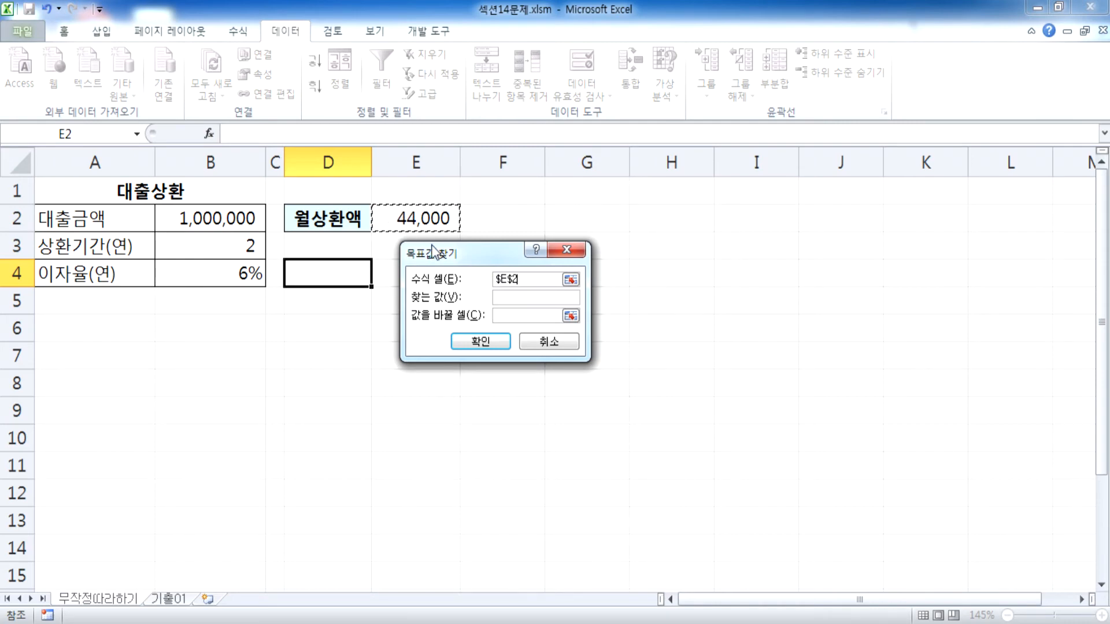
click(505, 297)
drag(468, 259, 376, 256)
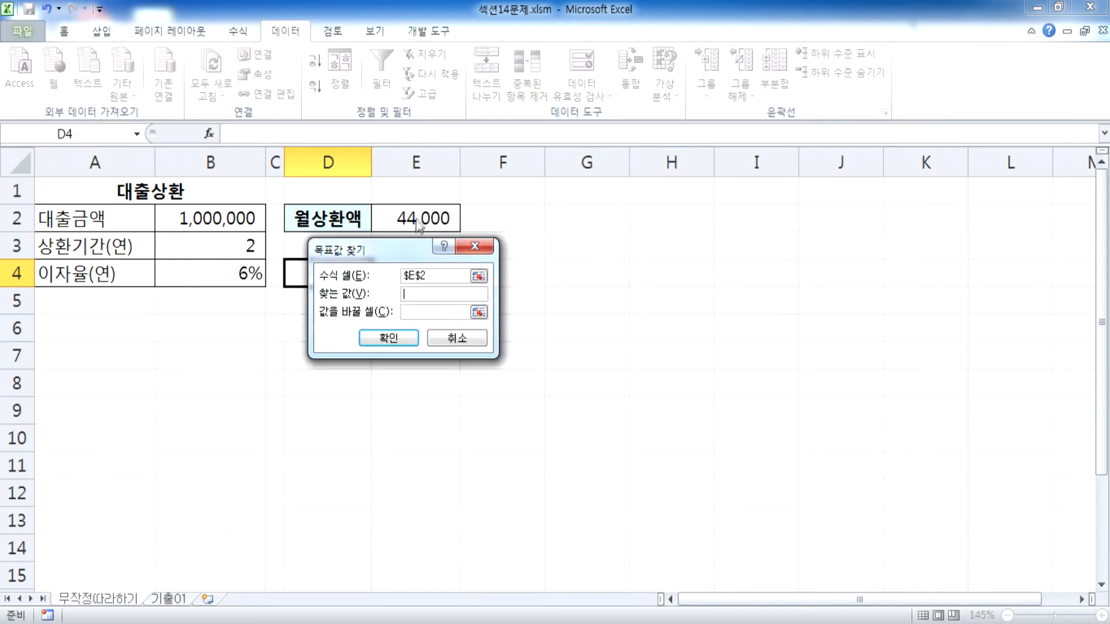
text(20000)
click(440, 313)
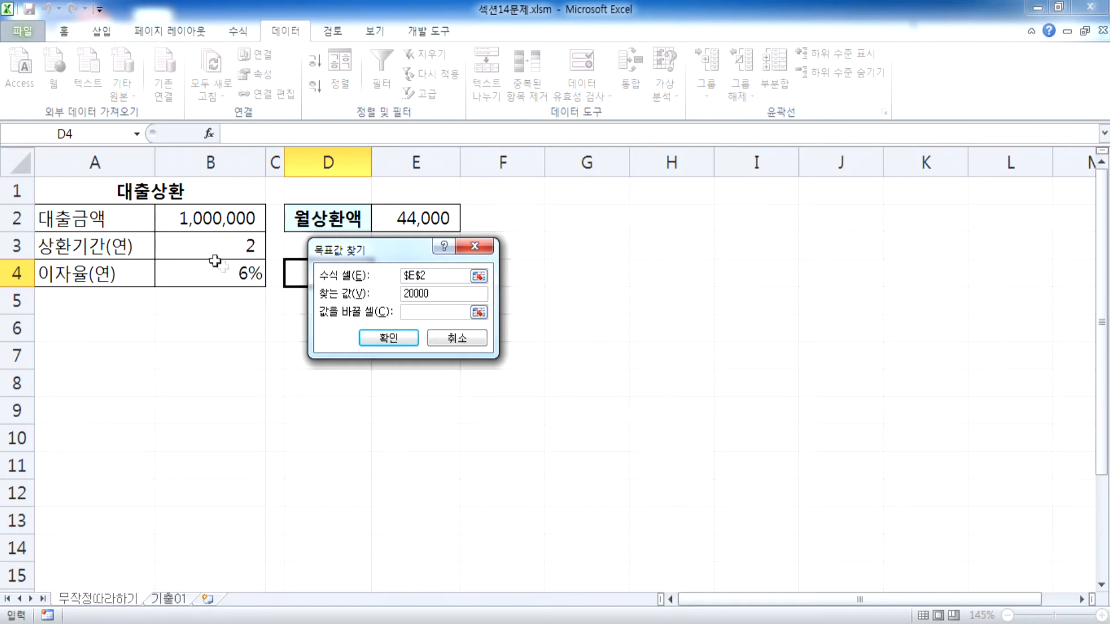
click(198, 245)
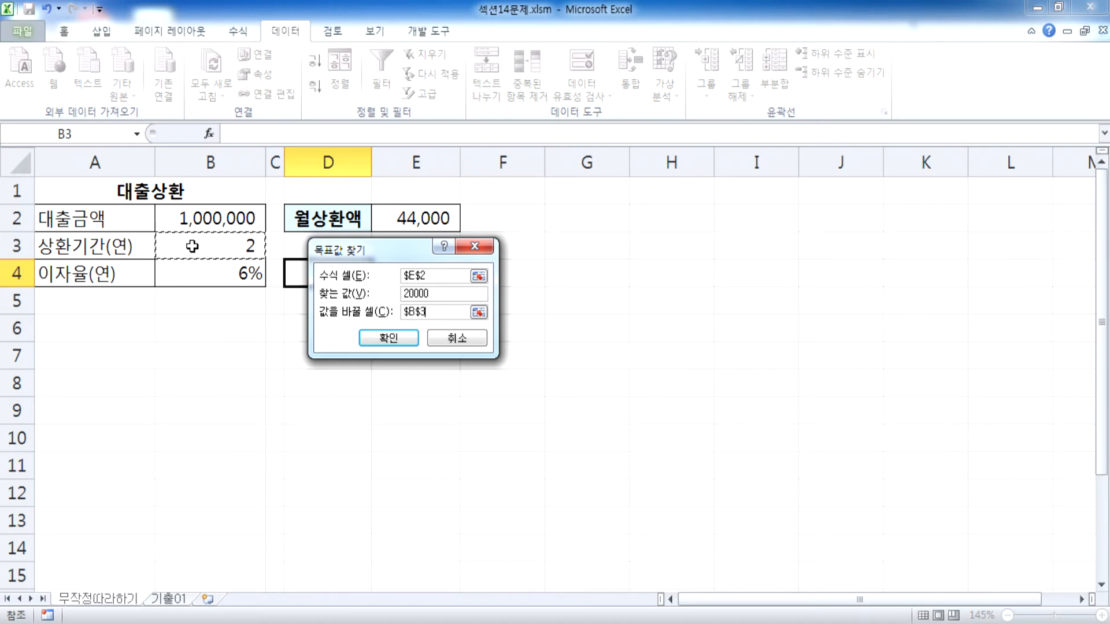
click(372, 341)
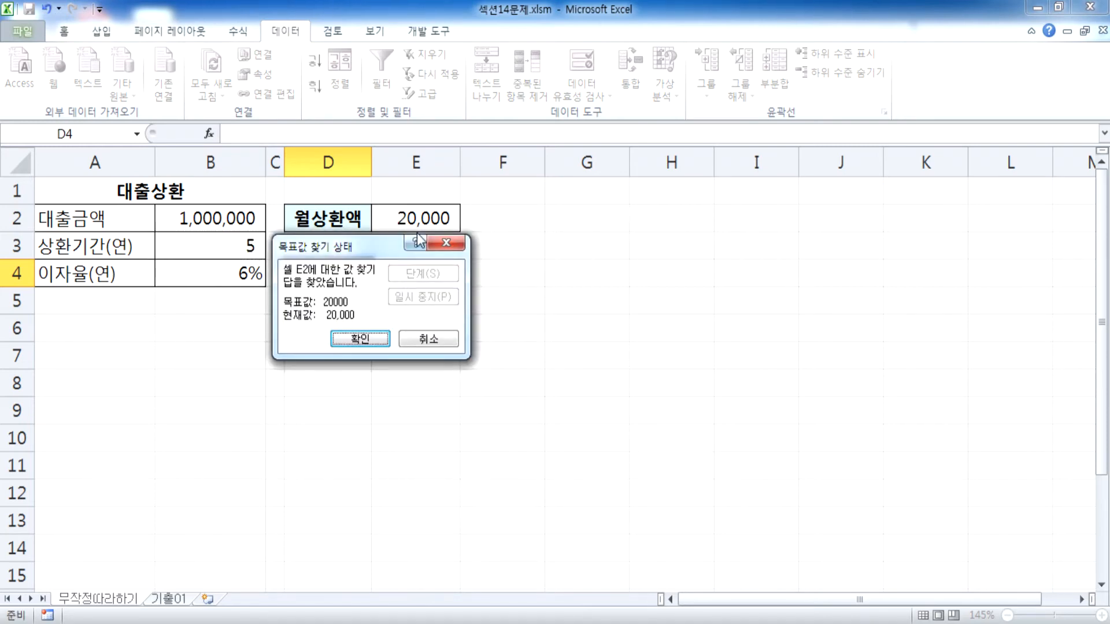
click(376, 339)
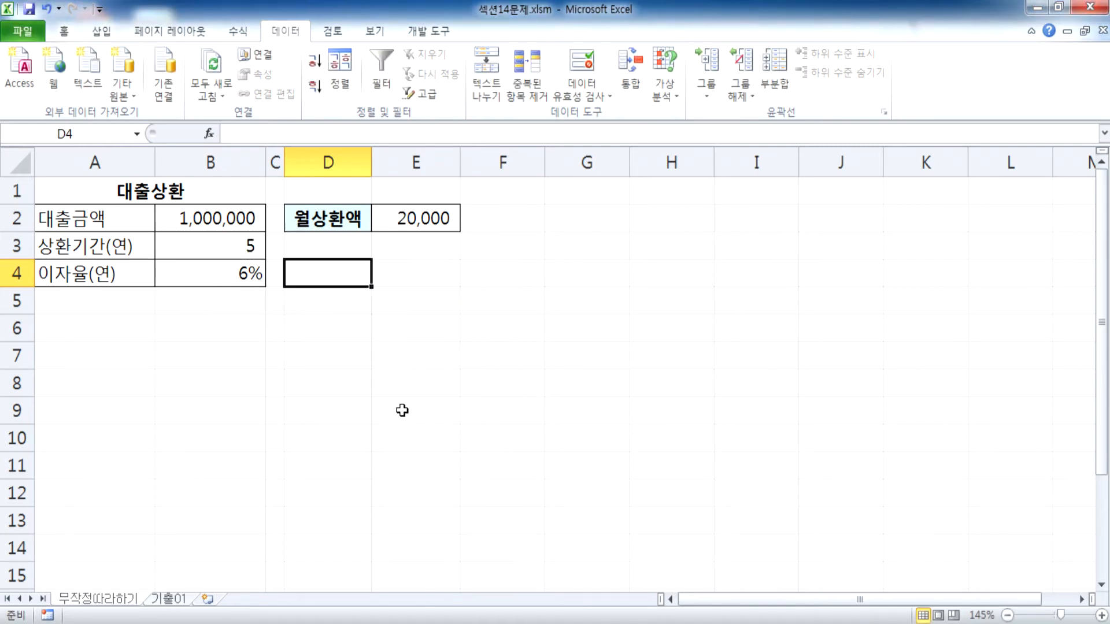
Step: Inspect the unrounded repayment period stored in B3 and the formula in E2 without editing them
double_click(228, 249)
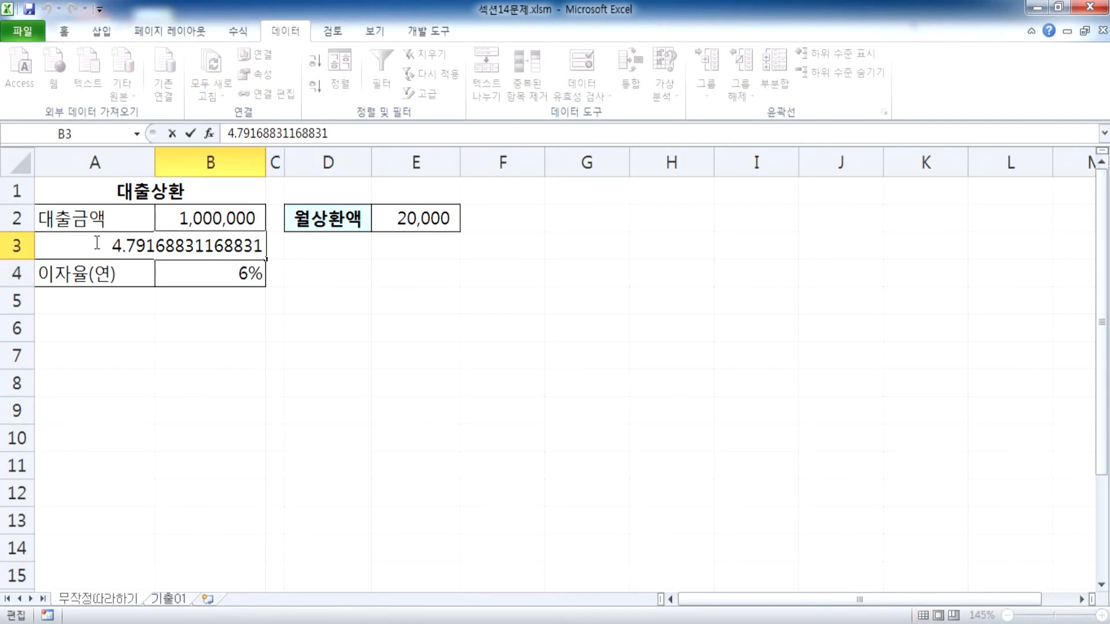
drag(96, 242, 272, 245)
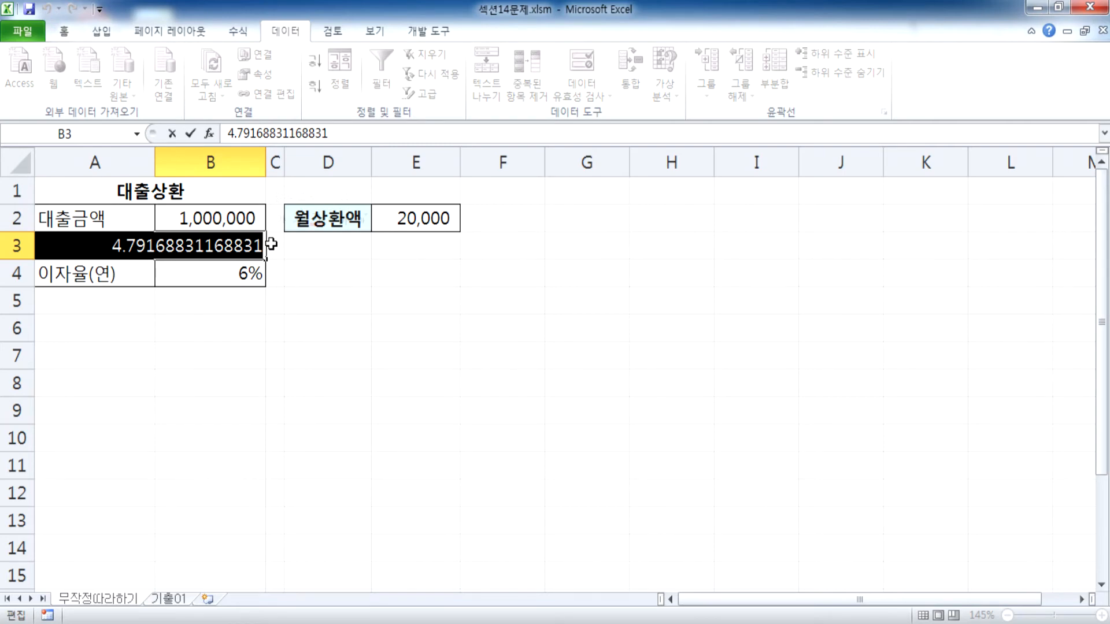
key(Escape)
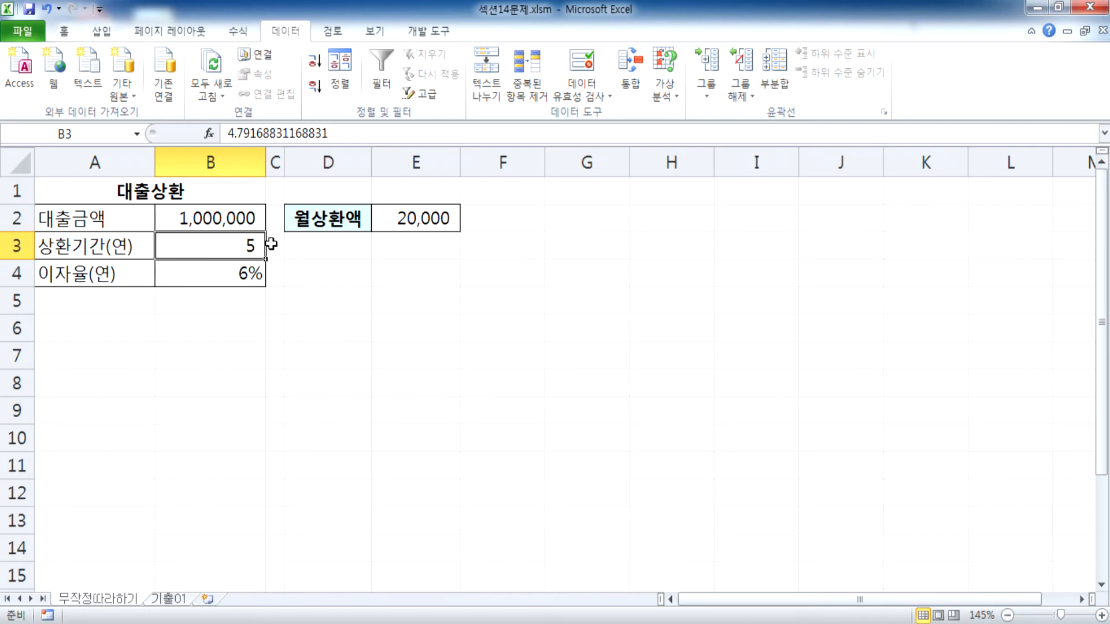
click(414, 220)
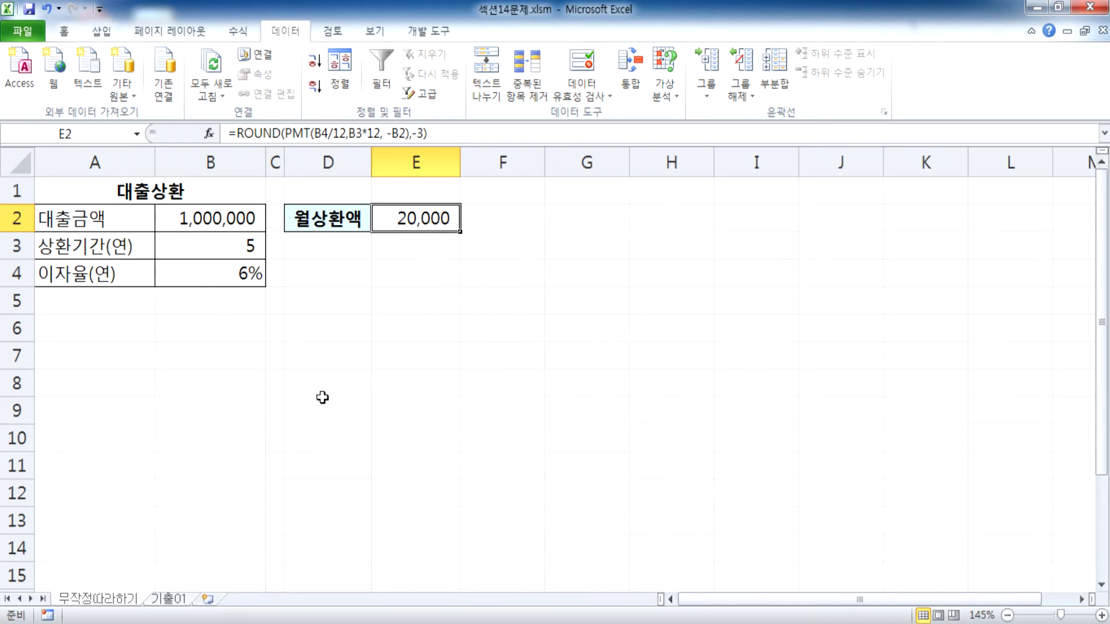
Step: Switch to the 기출01 sheet and correct the header in D3 to 계열C
click(168, 600)
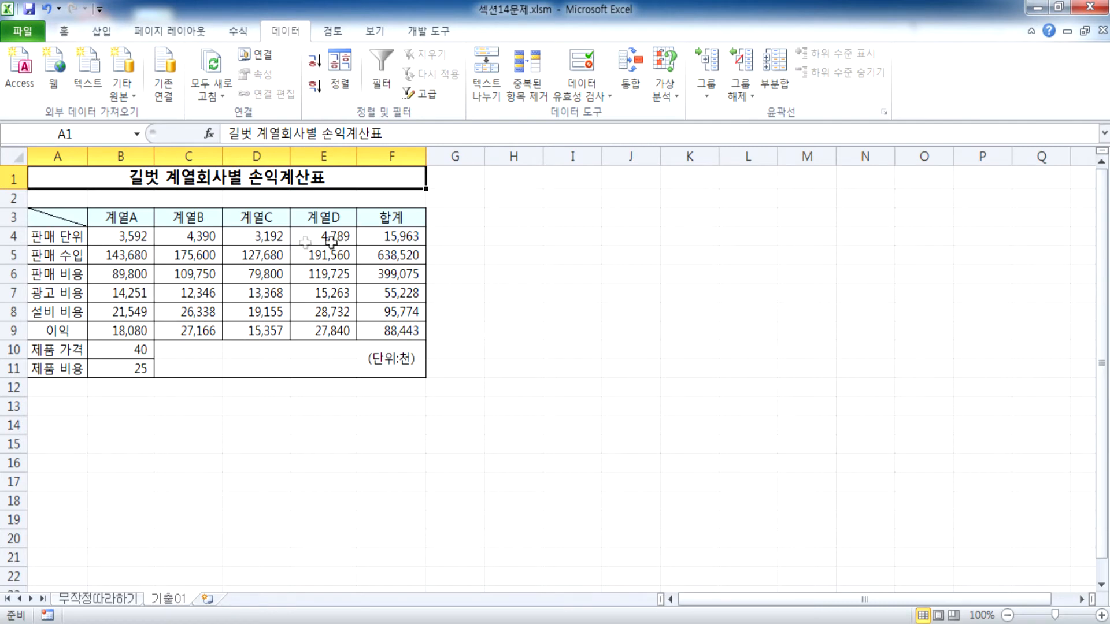
double_click(250, 218)
drag(245, 221, 256, 223)
text(게)
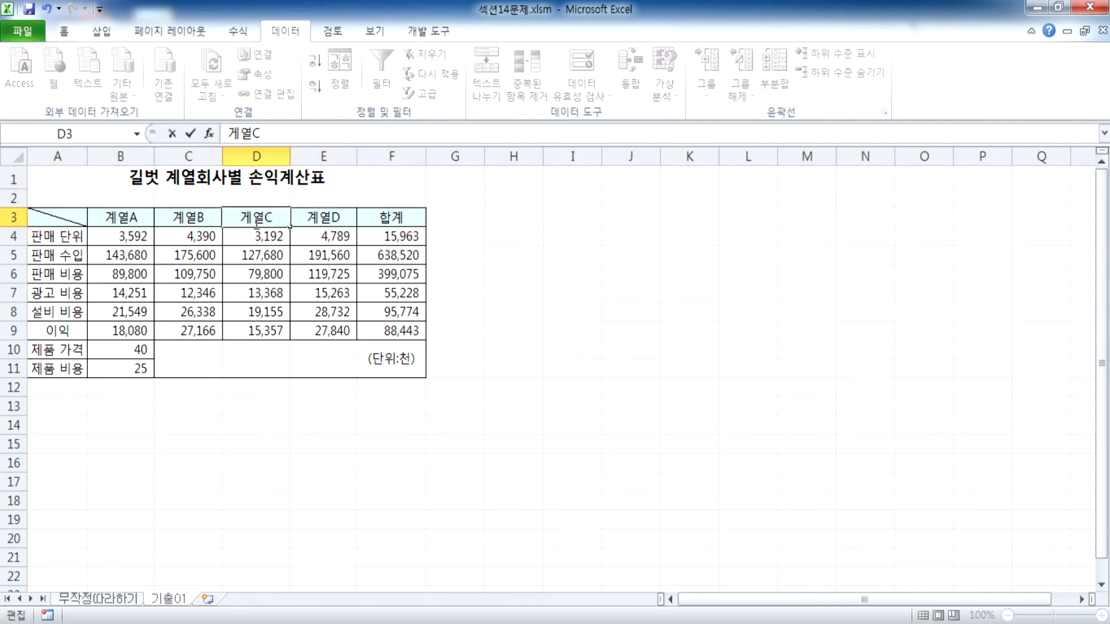
key(ctrl+Return)
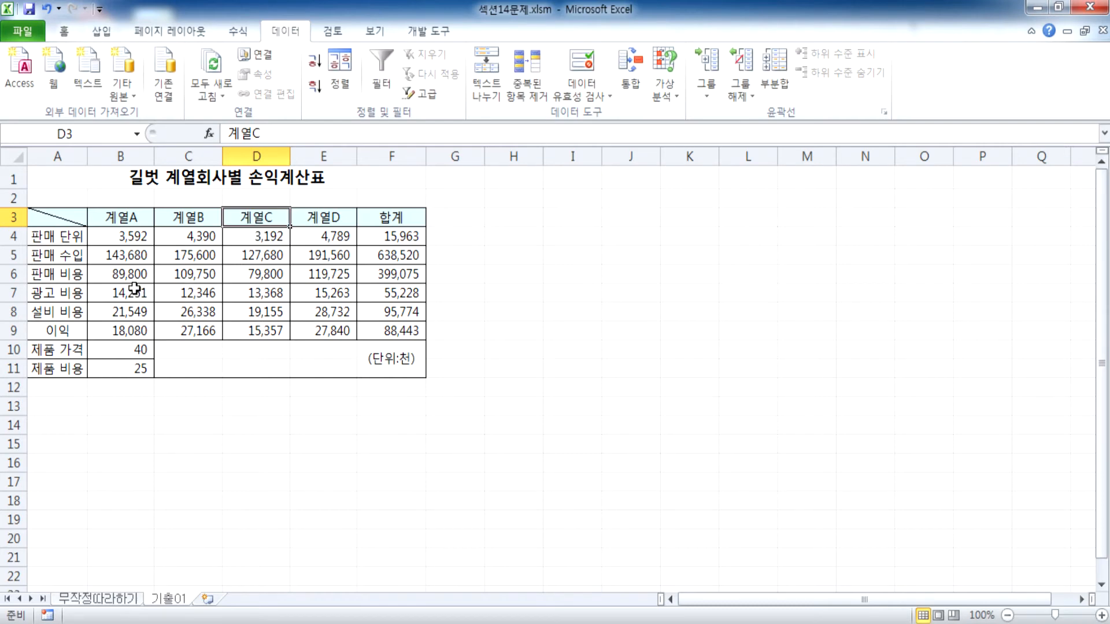
Step: Examine the totals in column F against the 판매 단위 figures, checking the SUM formulas in F4 and F5
click(386, 235)
drag(385, 236, 398, 312)
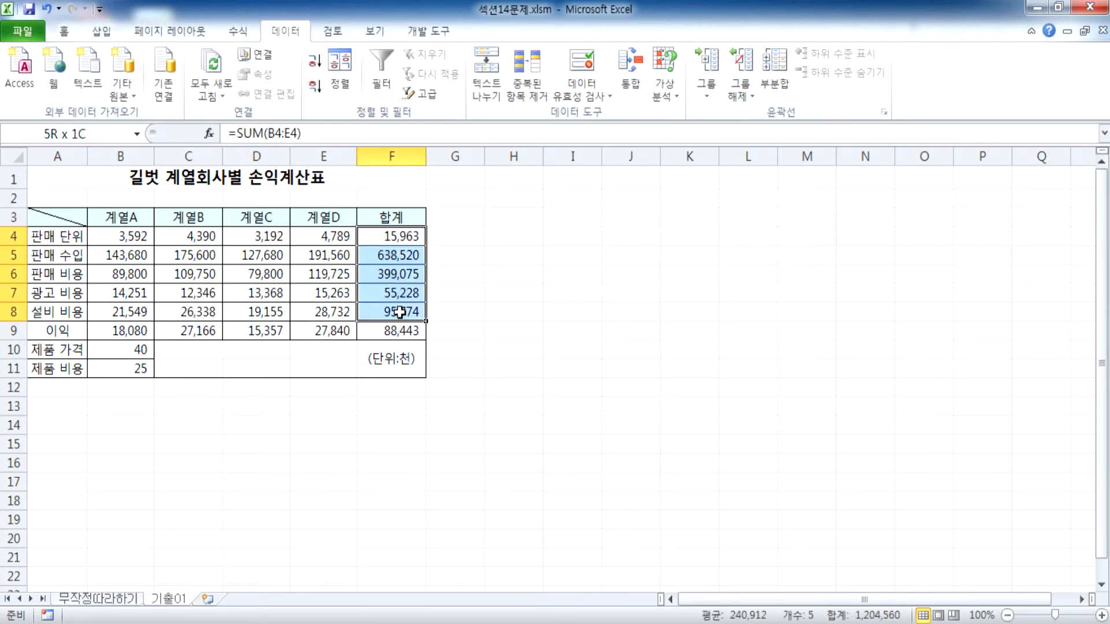
click(143, 239)
click(172, 234)
click(271, 235)
click(309, 236)
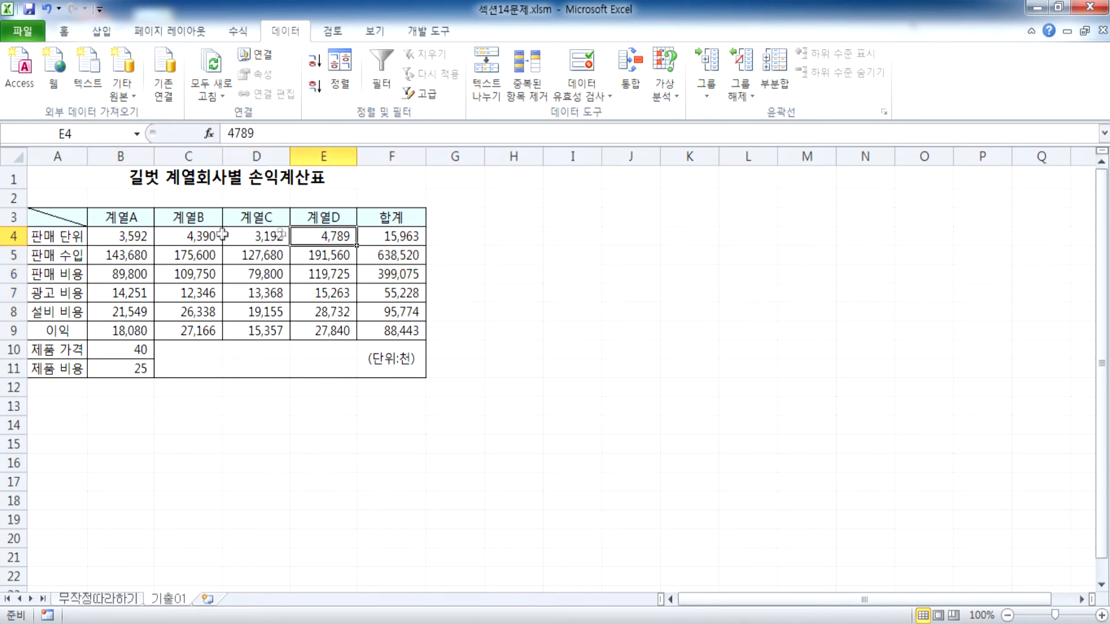
click(419, 237)
double_click(419, 238)
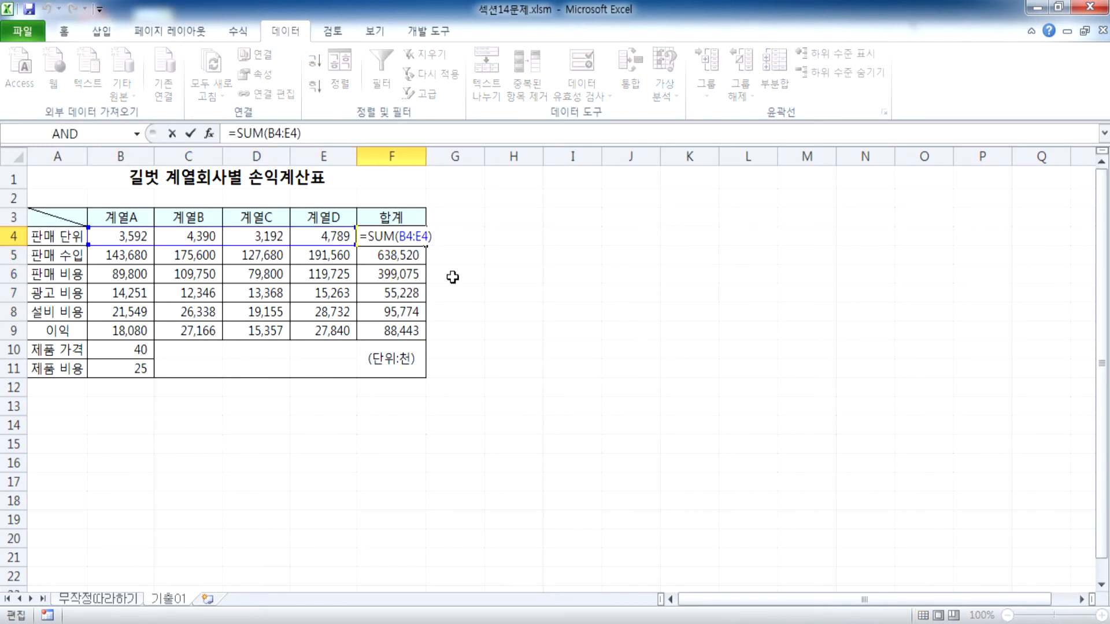
key(Escape)
click(407, 257)
double_click(409, 258)
key(Escape)
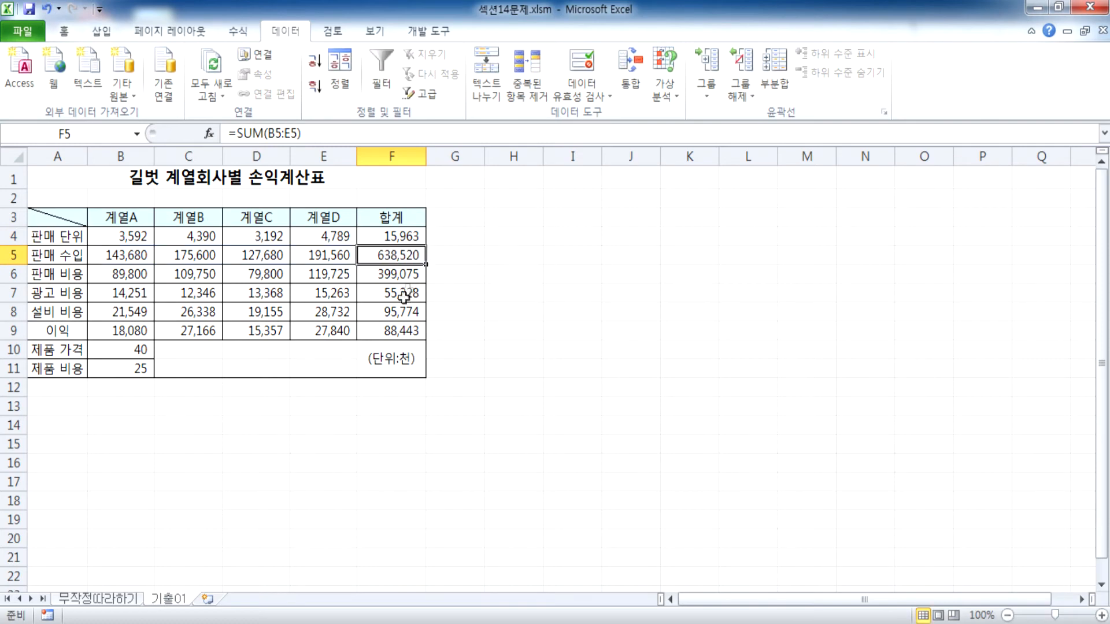
Step: Inspect the 이익 row formulas in F9 and B9 without changing them
click(405, 329)
double_click(425, 335)
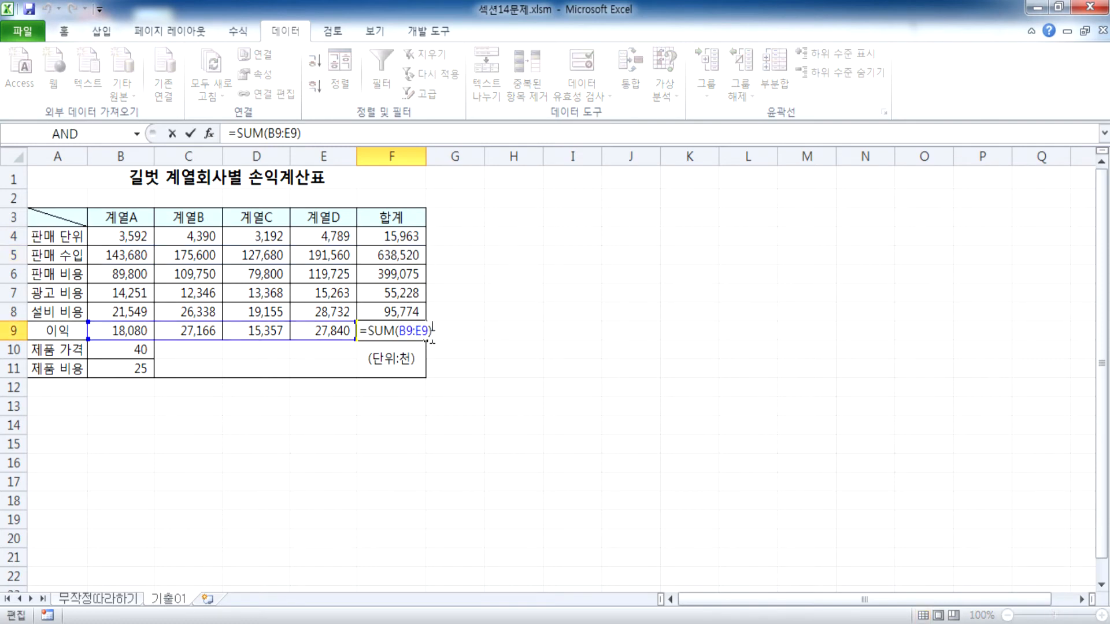
click(123, 330)
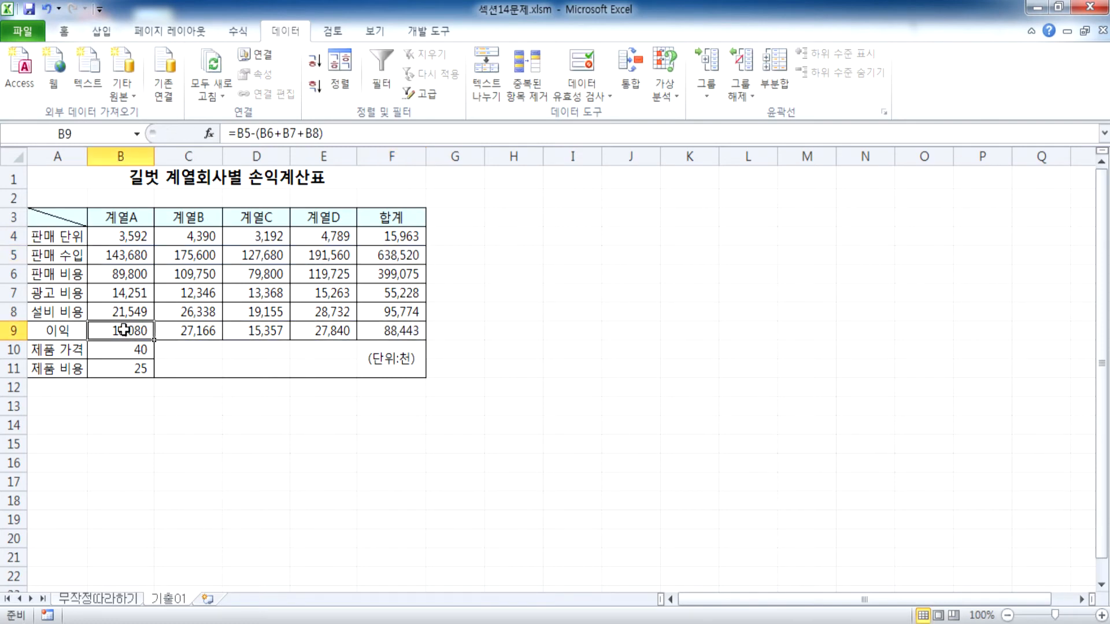
double_click(124, 329)
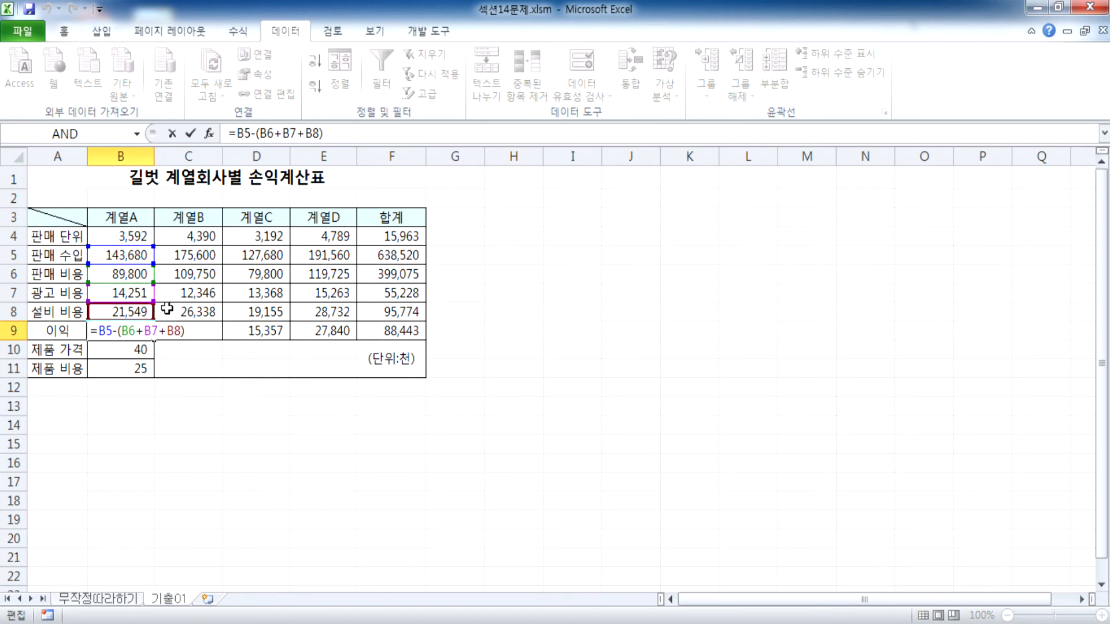
key(Escape)
Step: Check the total profit formula in F9 and fill that cell with yellow
click(367, 330)
key(F2)
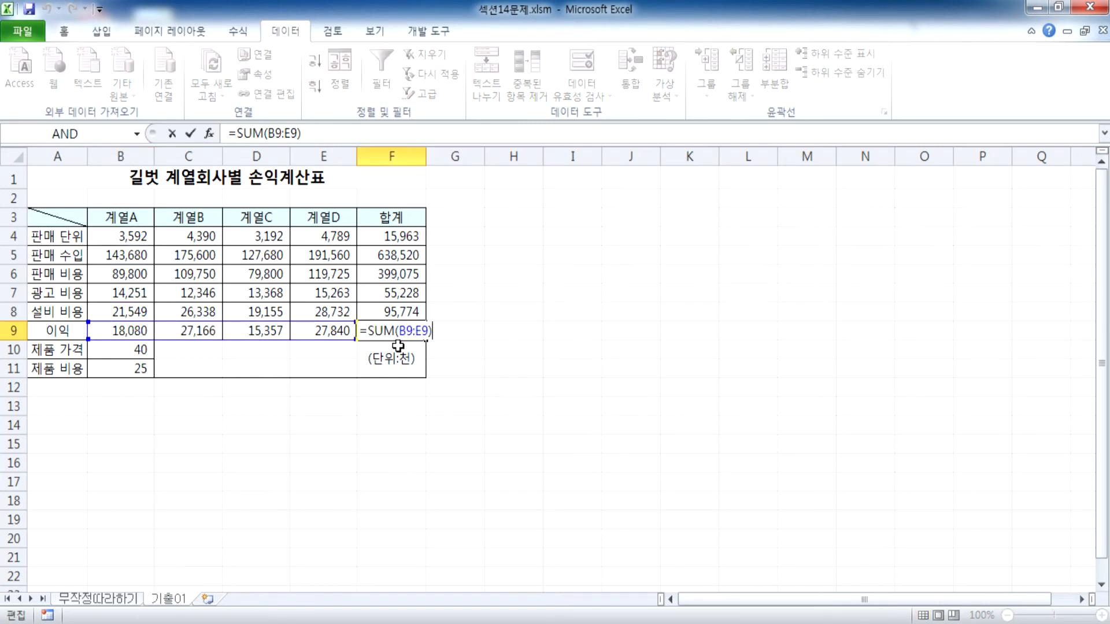
key(Escape)
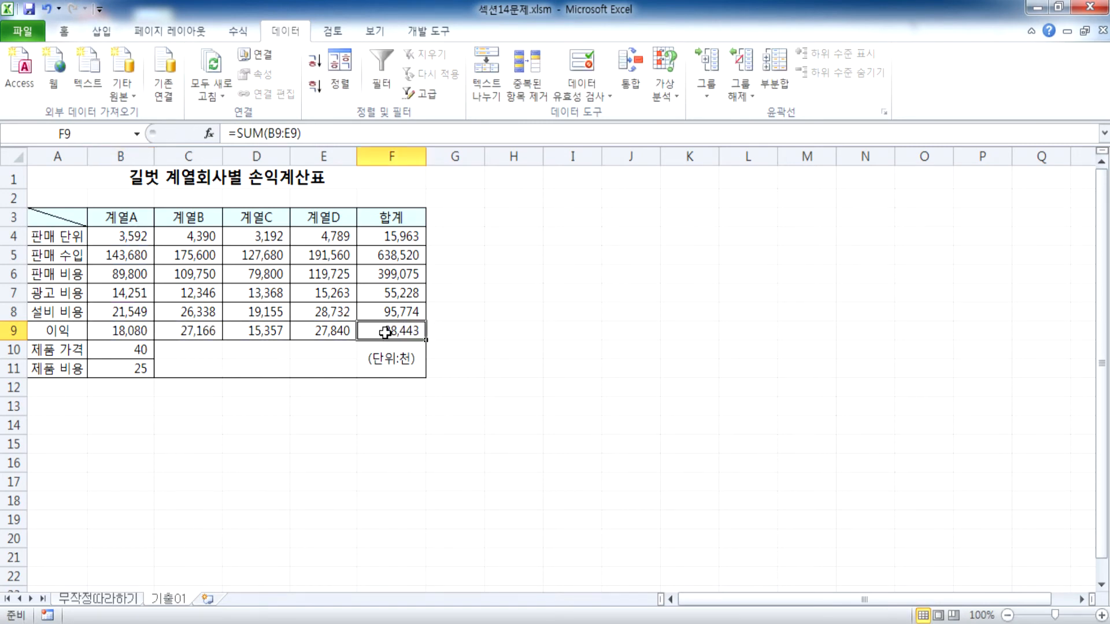
click(65, 32)
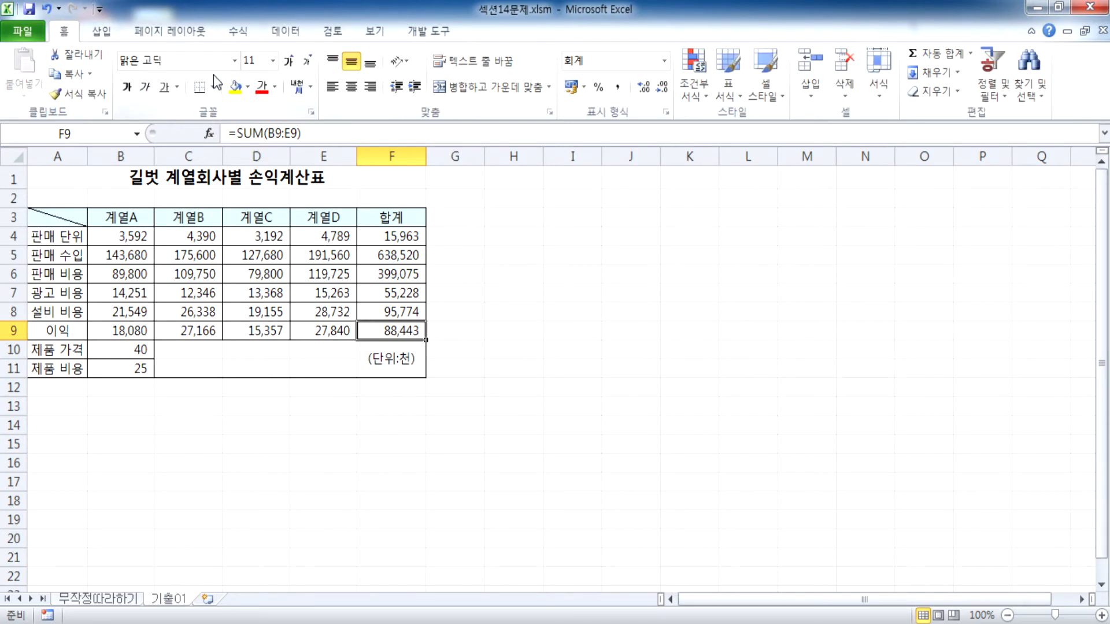
click(234, 86)
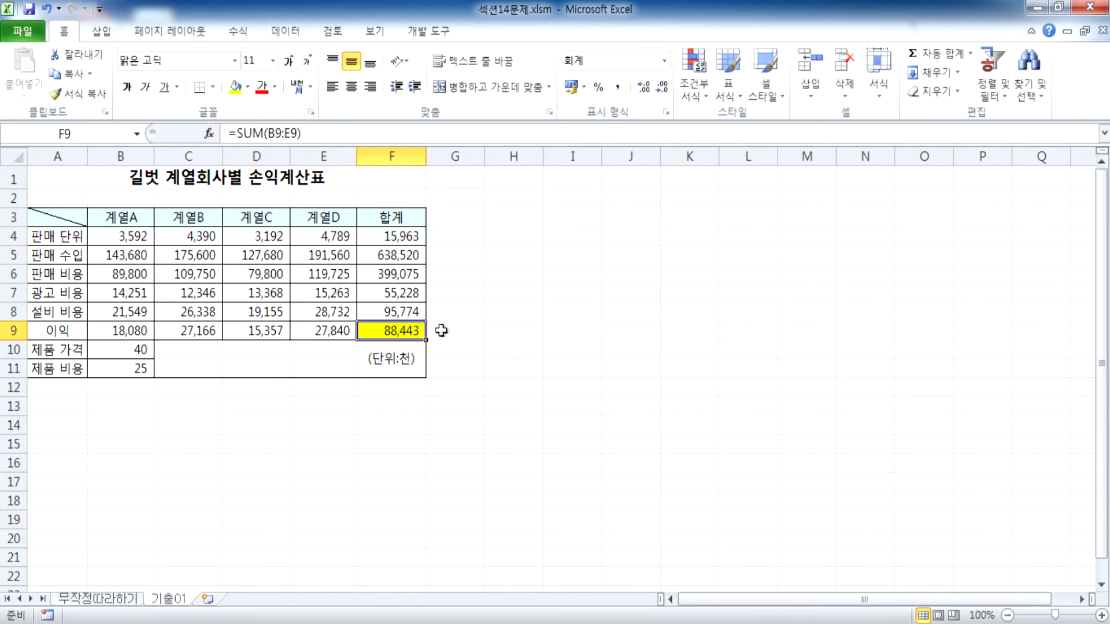
Step: Enter the target profit 100000 in H9 and format it with the comma style
click(508, 330)
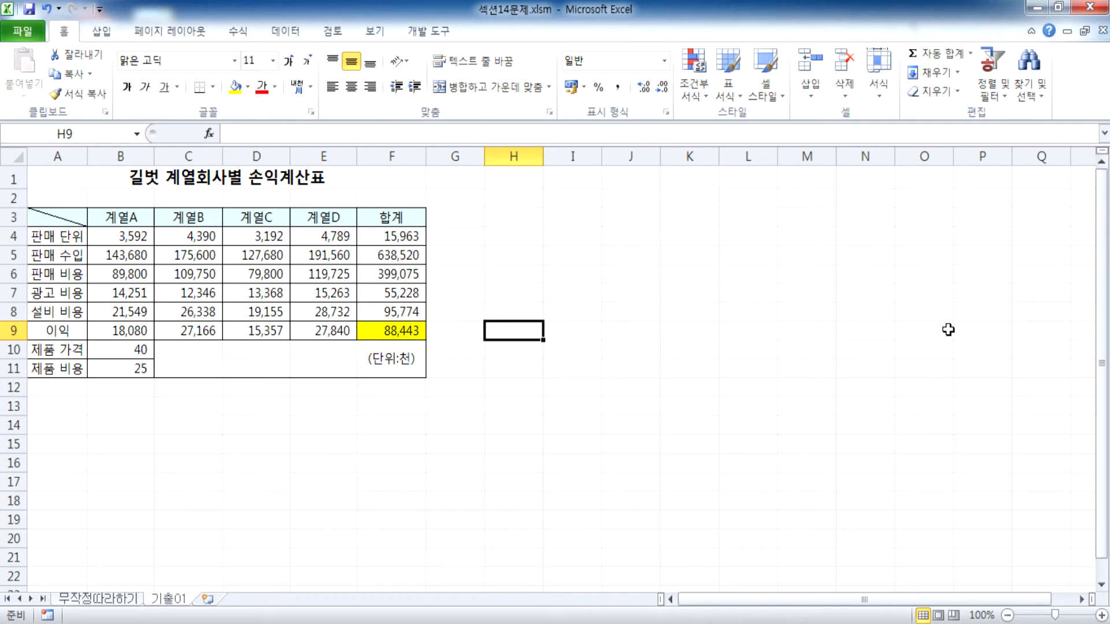
text(100000)
key(Return)
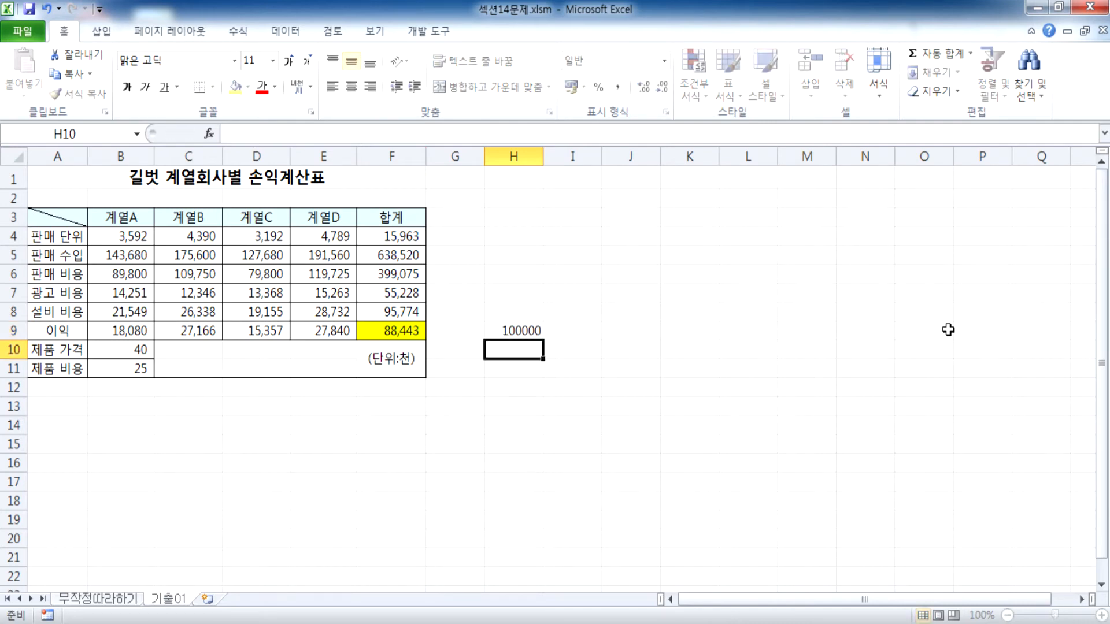
click(520, 331)
click(617, 88)
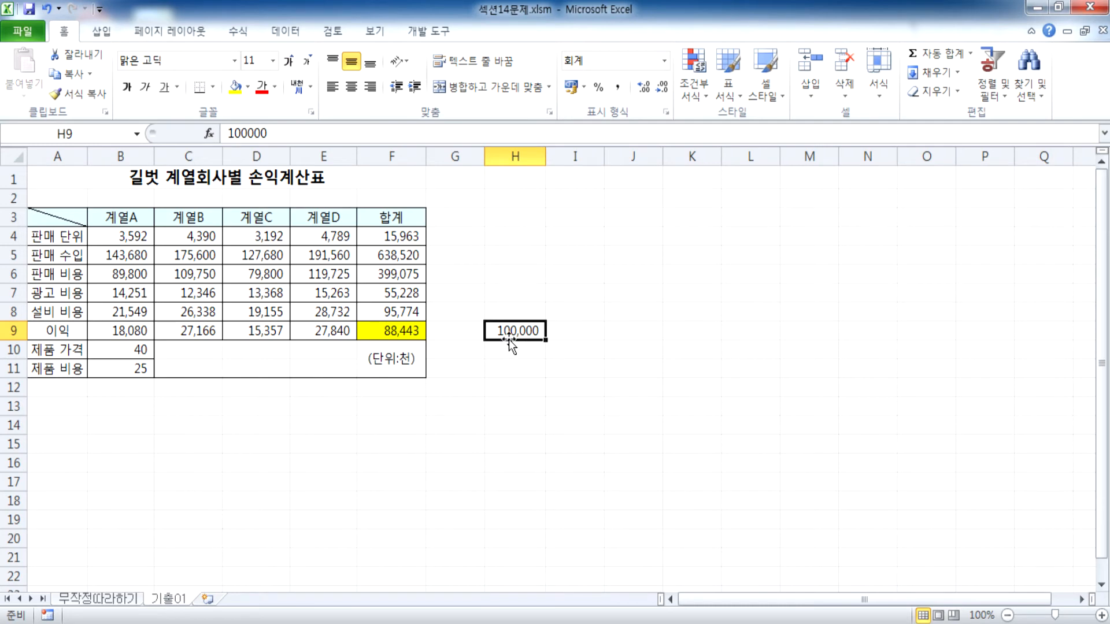
Step: Trace how total profit is calculated by reviewing the data in B4:E8 and the formulas in B9 and F9
click(399, 331)
drag(136, 236, 305, 311)
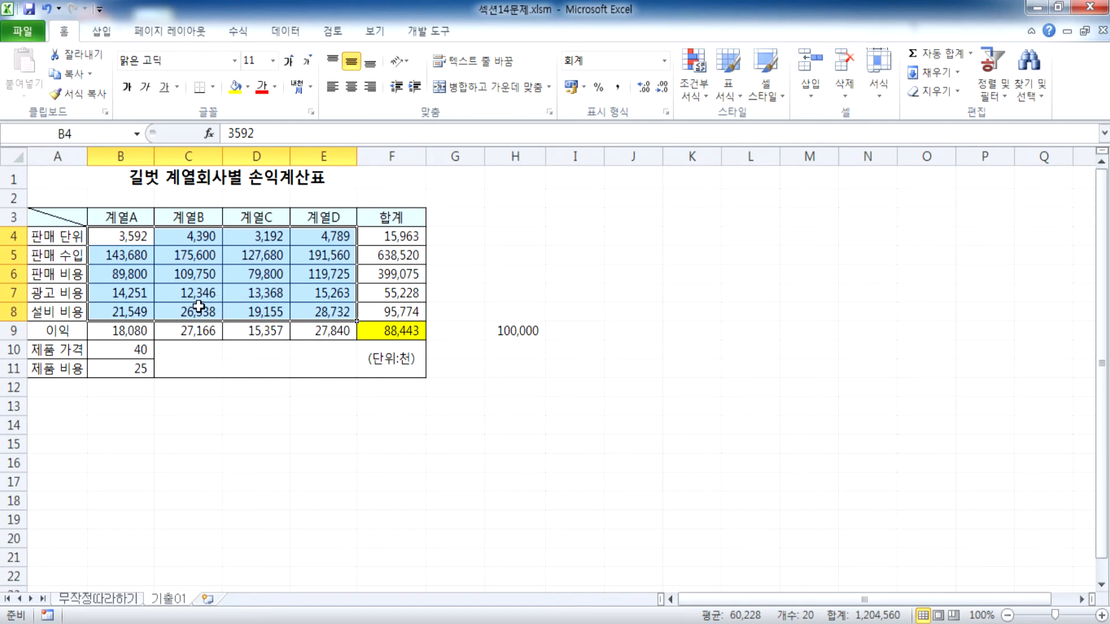
click(138, 332)
key(F2)
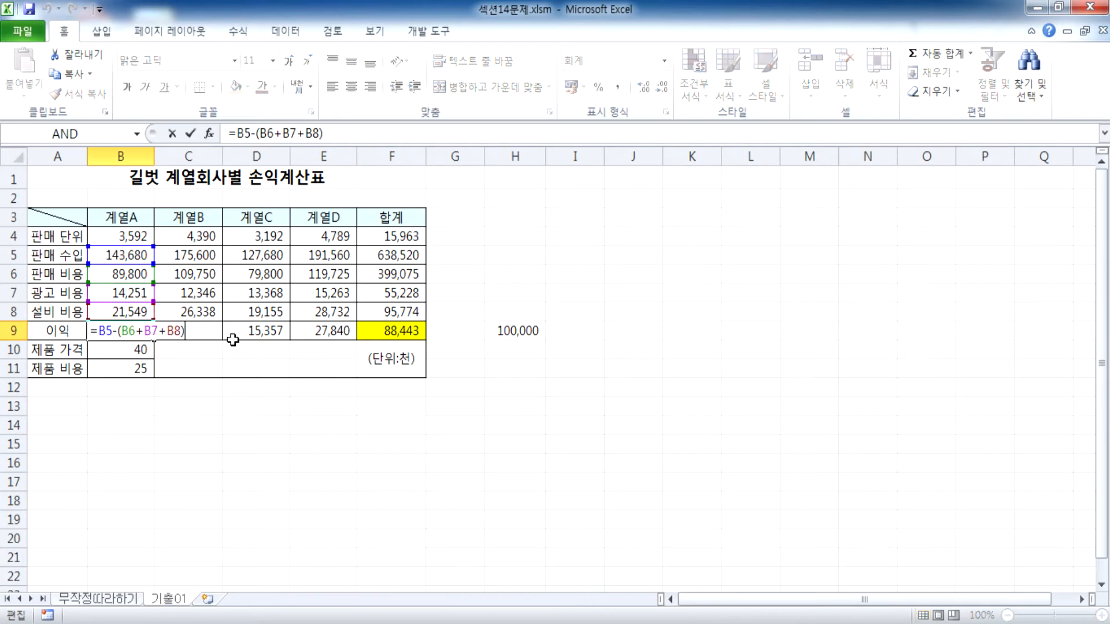
key(ctrl+Return)
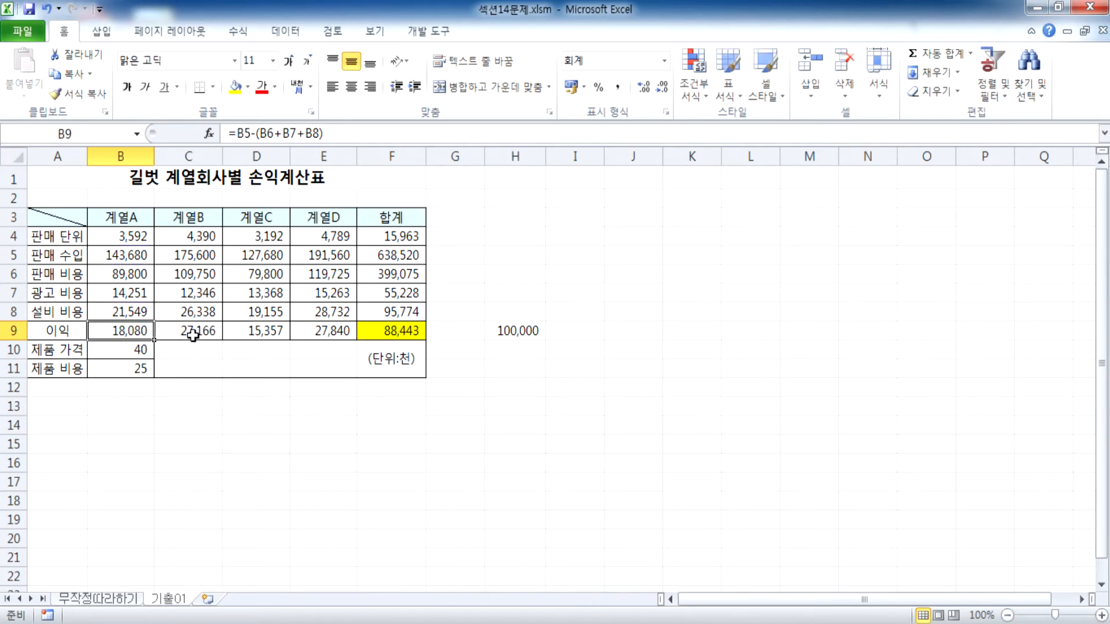
click(376, 333)
key(F2)
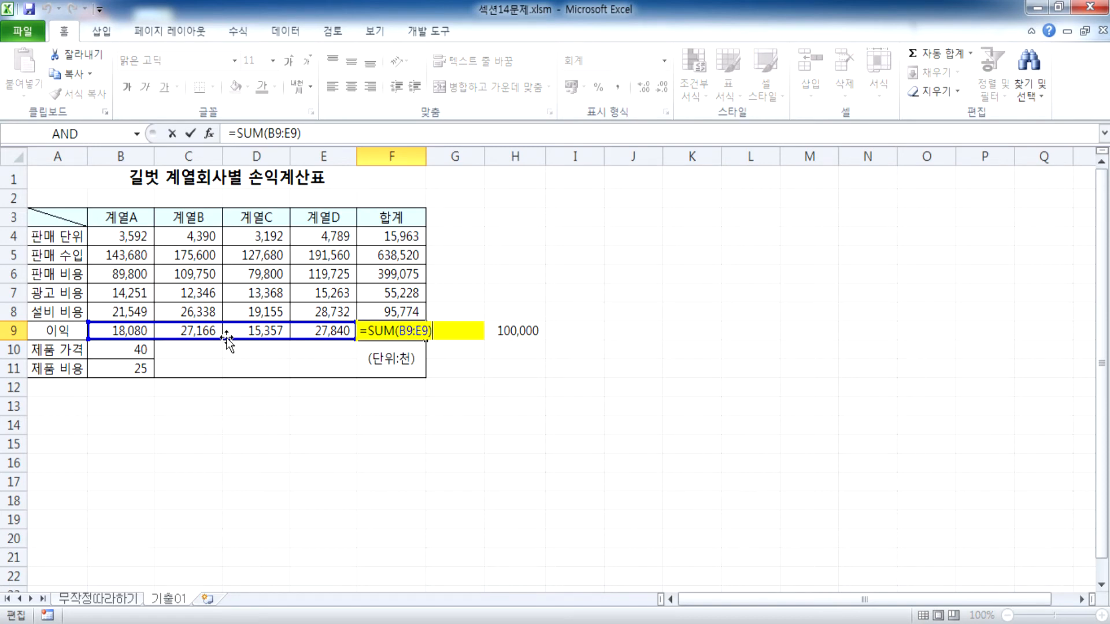
key(ctrl+Return)
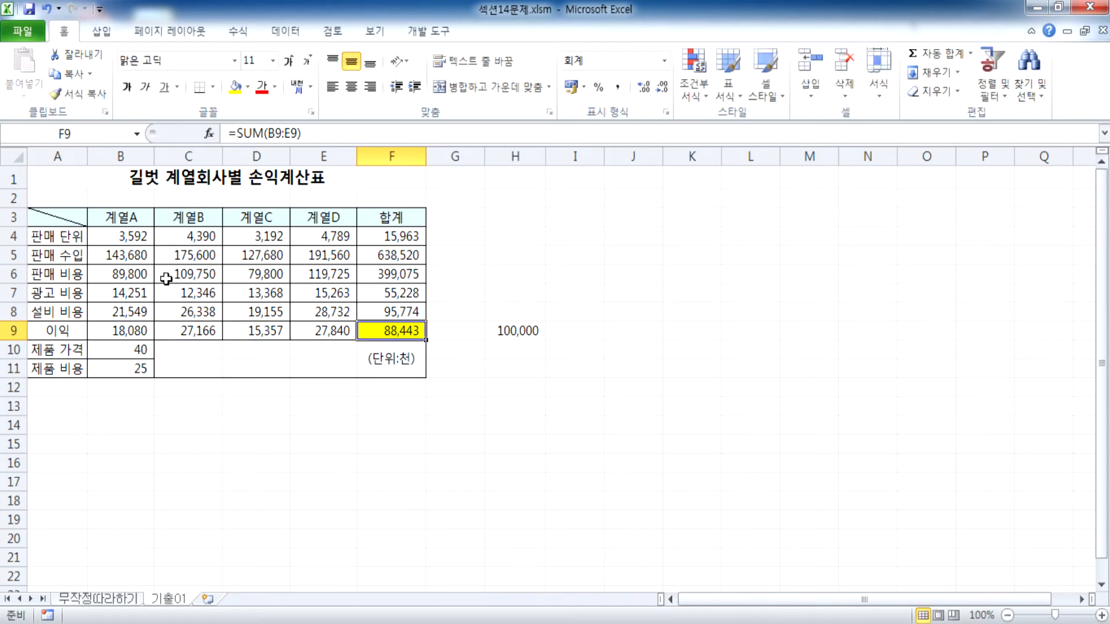
Step: Review the 계열A sales units in B4, the formulas in B9 and B5, and the total profit formula in F9
click(124, 234)
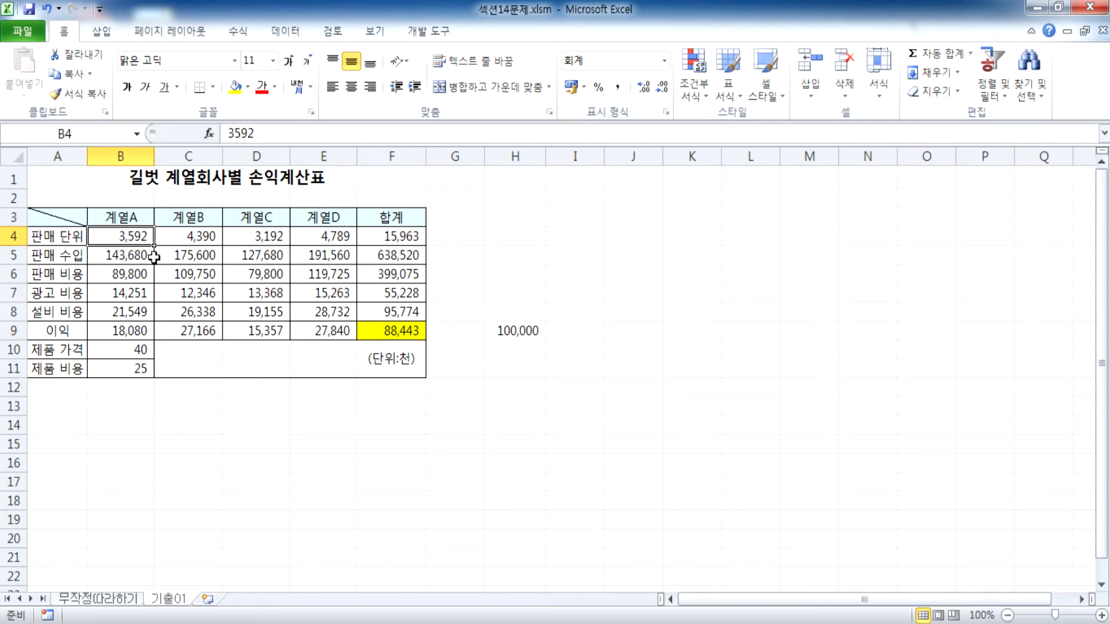
click(127, 328)
key(F2)
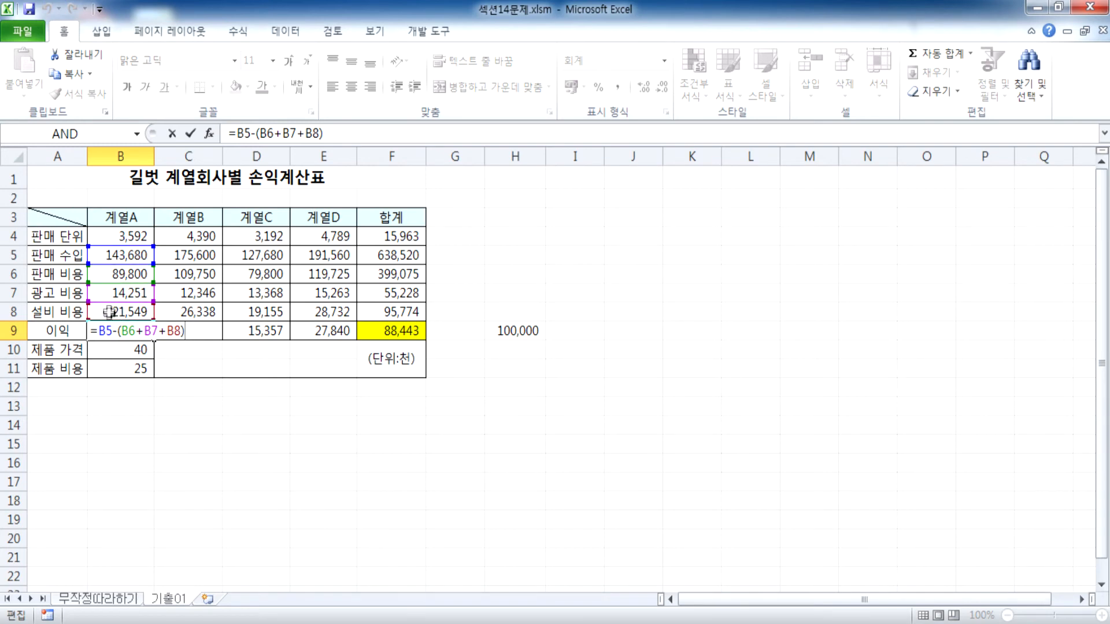
key(ctrl+Return)
click(104, 252)
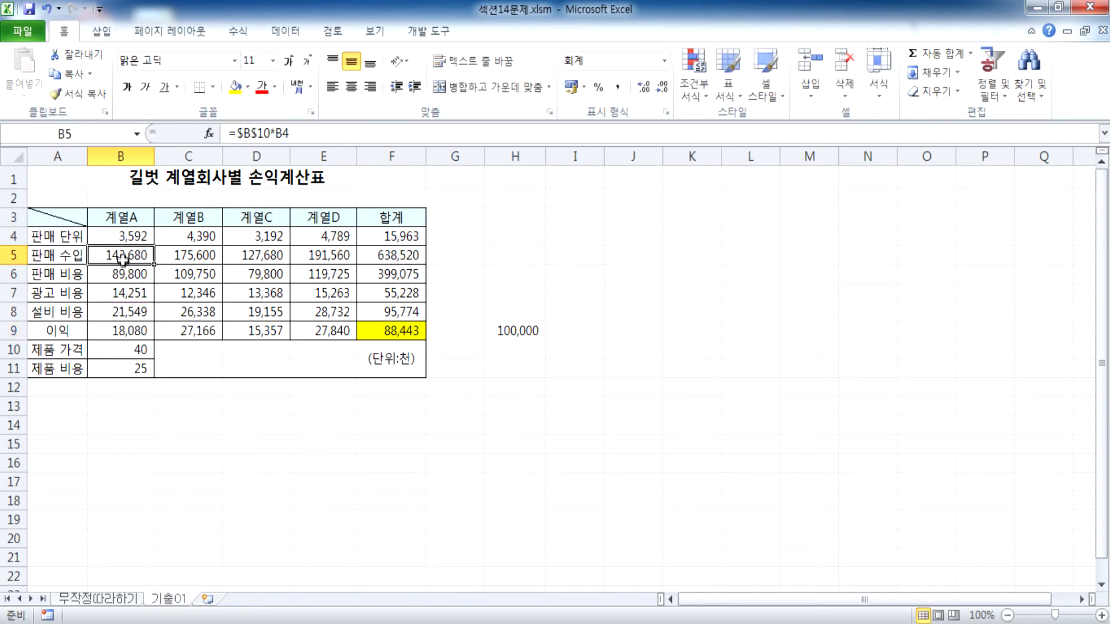
click(395, 331)
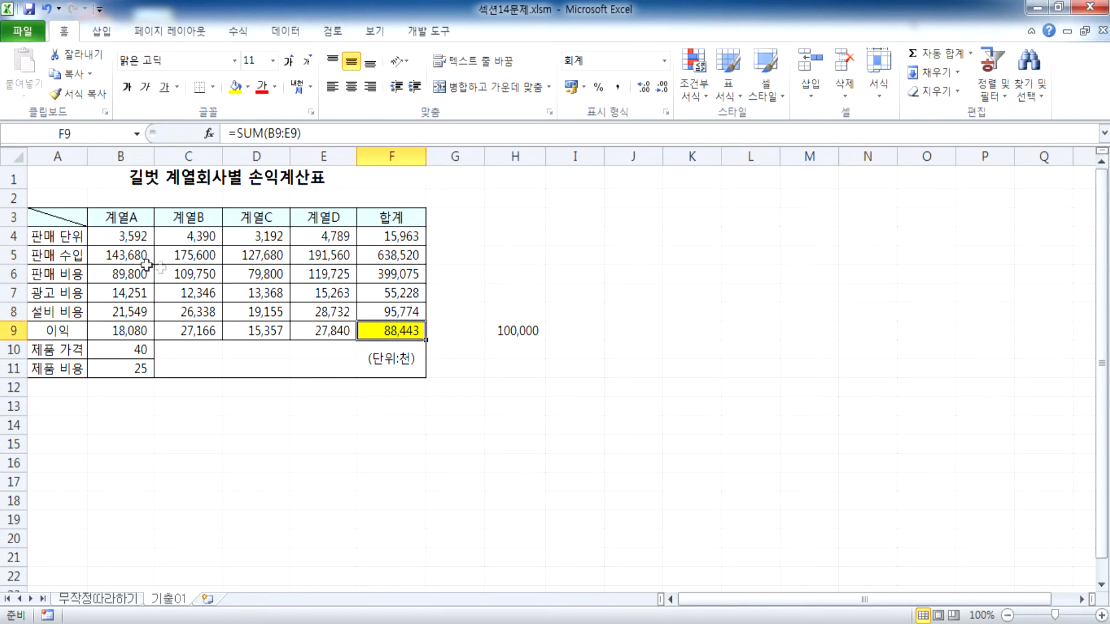
click(123, 253)
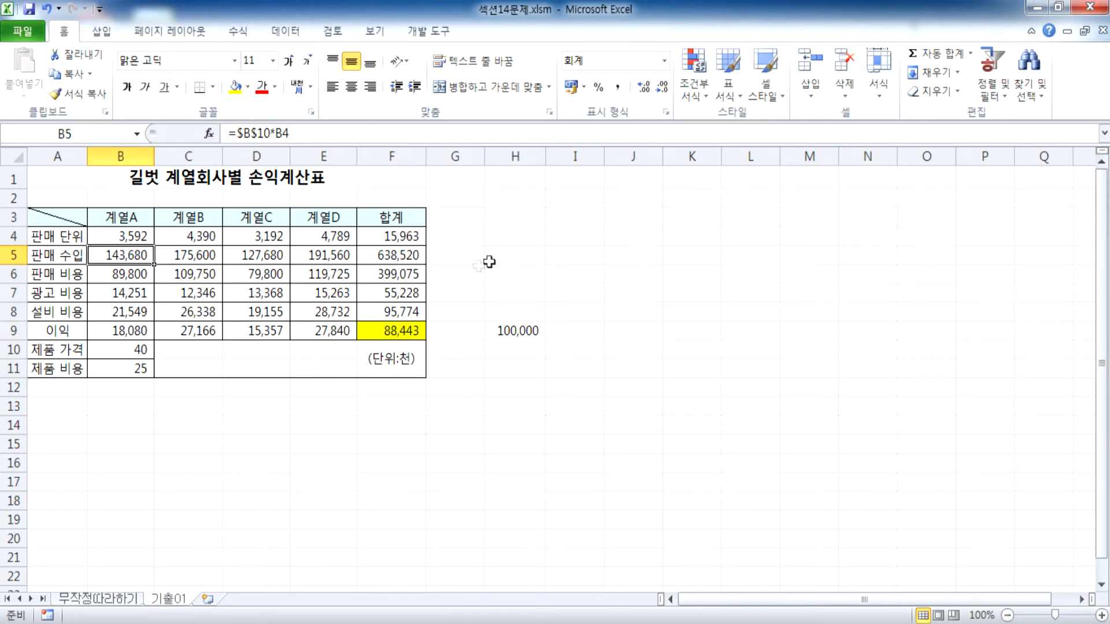
Step: Set up a Goal Seek with F9 as the formula cell and 100000 as the target value
click(512, 253)
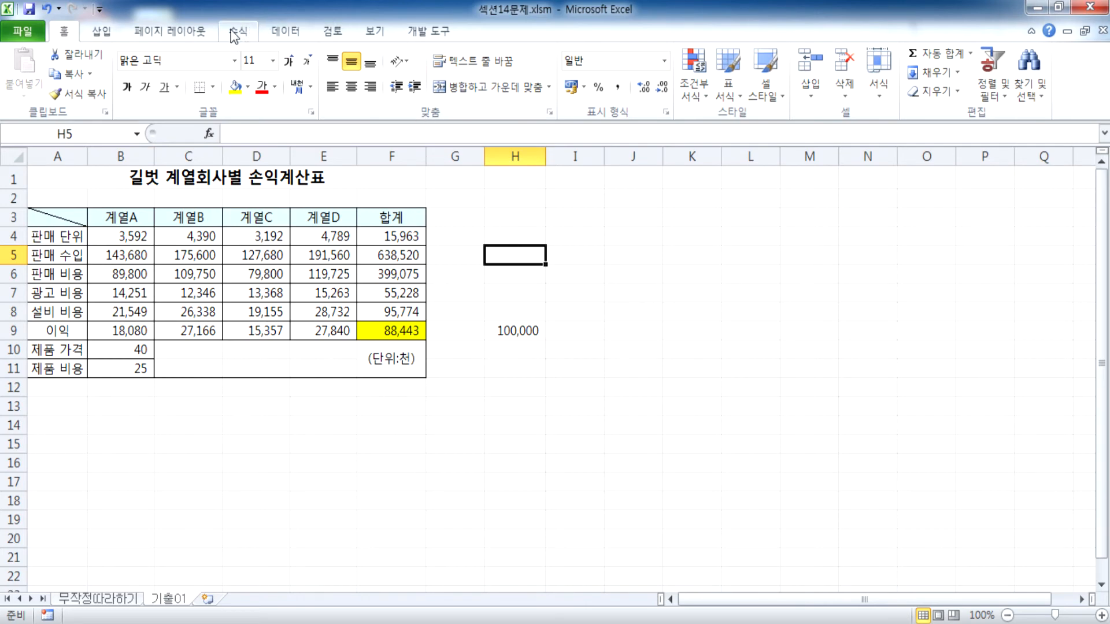
click(284, 30)
click(659, 90)
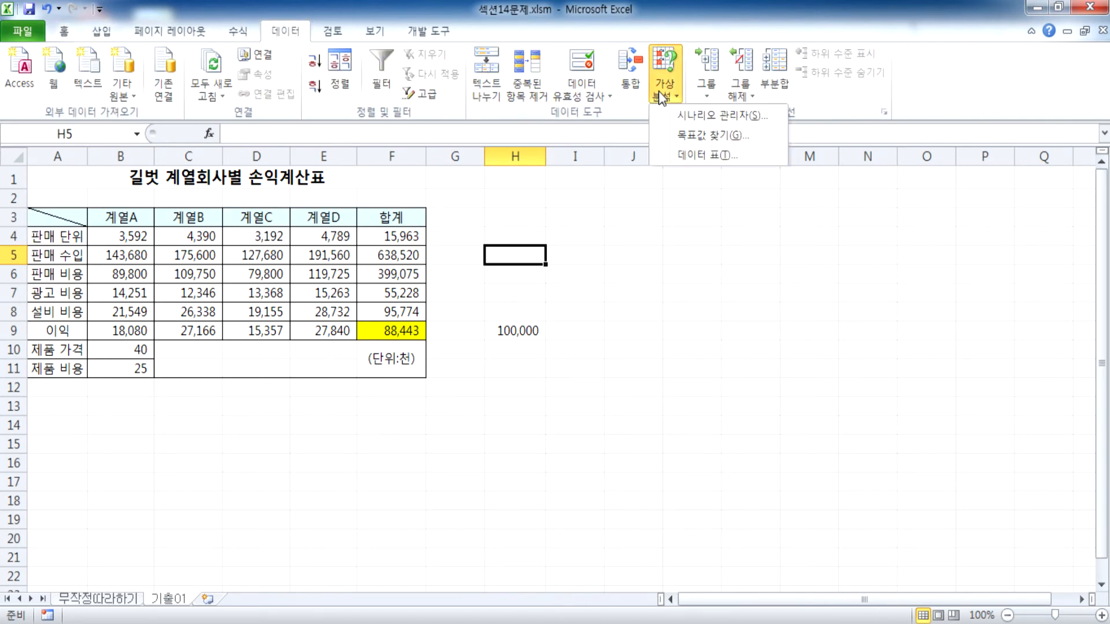
click(686, 139)
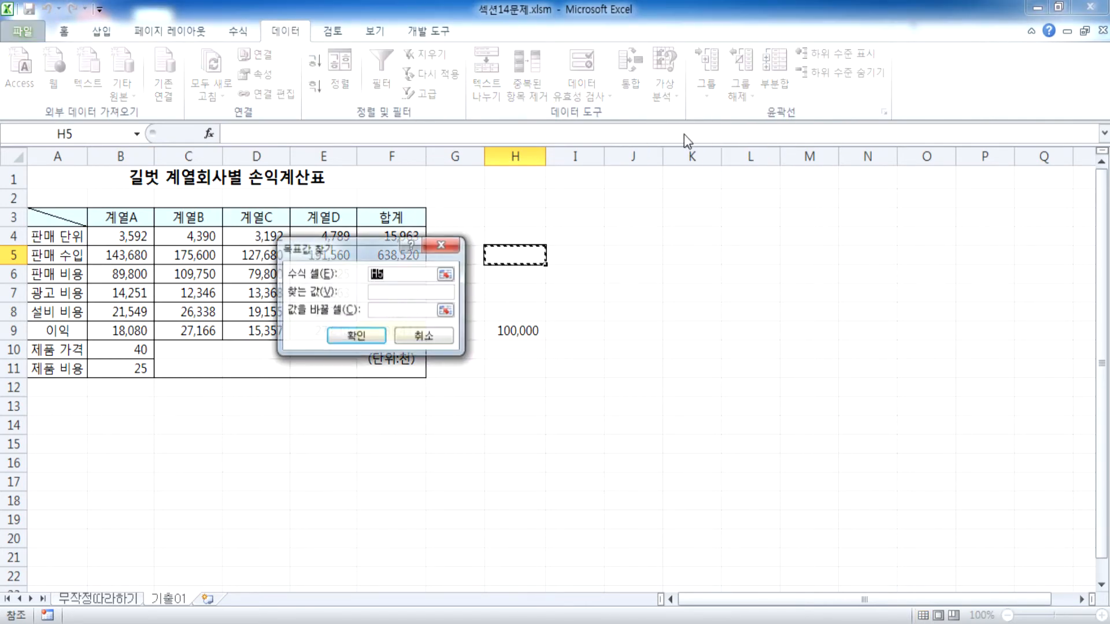
drag(367, 247, 521, 246)
click(375, 329)
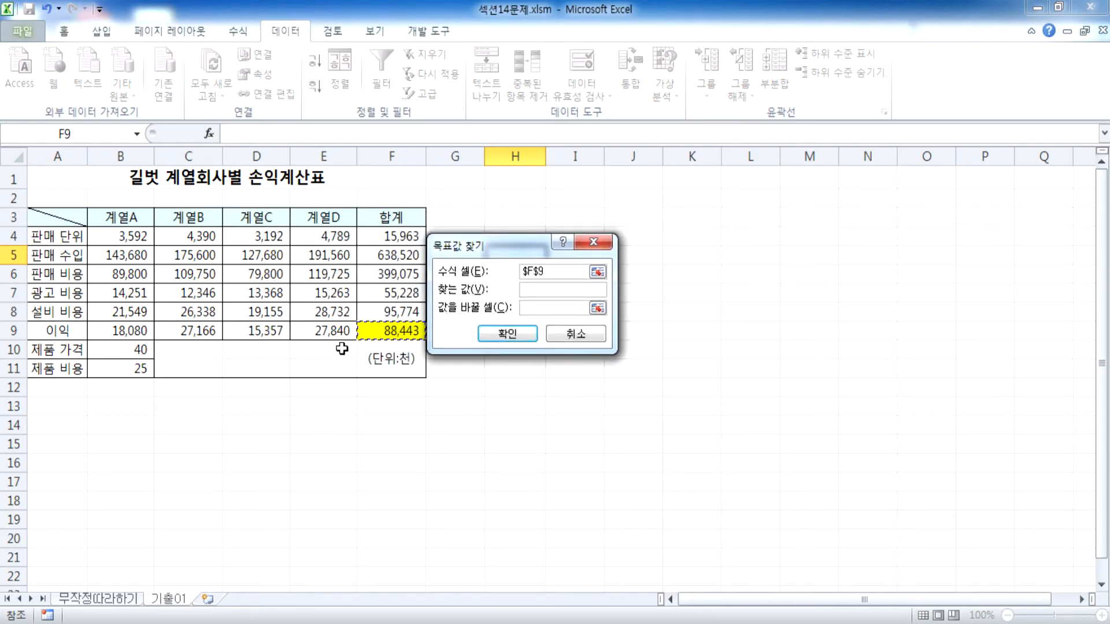
click(529, 290)
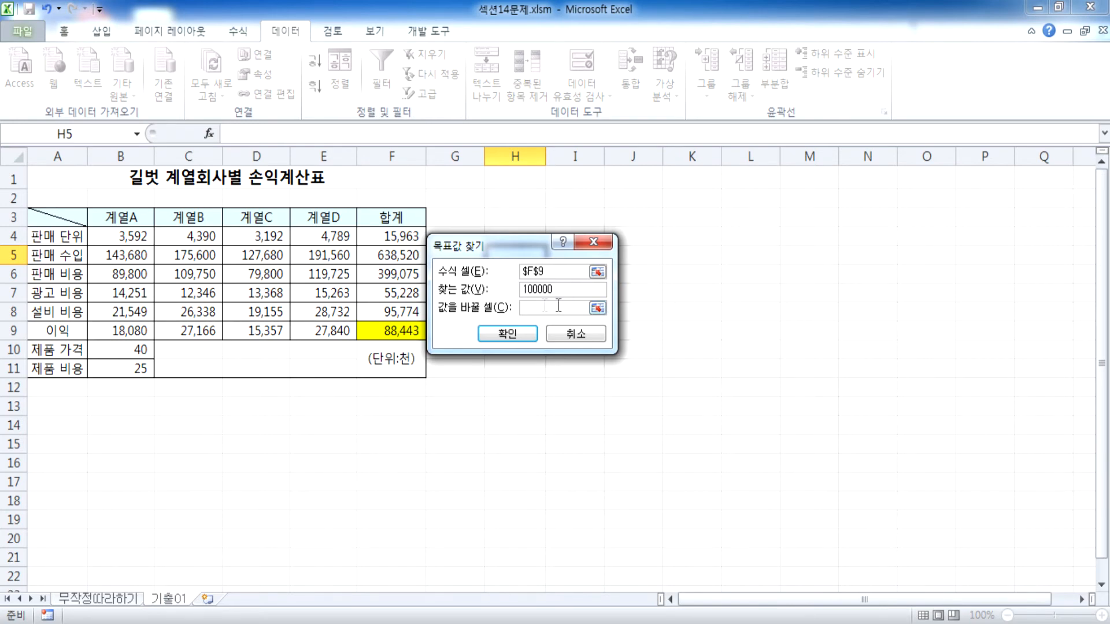
text(100000)
Step: Try to run the Goal Seek with the 판매 수입 cell B5 as the changing cell, and cancel it
click(527, 309)
click(114, 255)
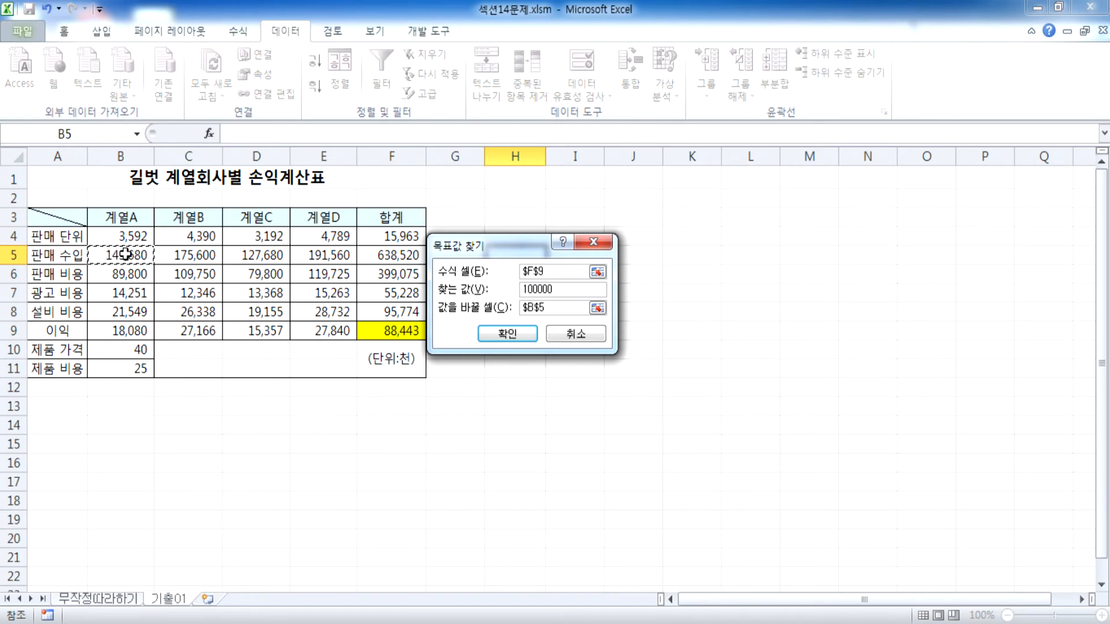
click(500, 334)
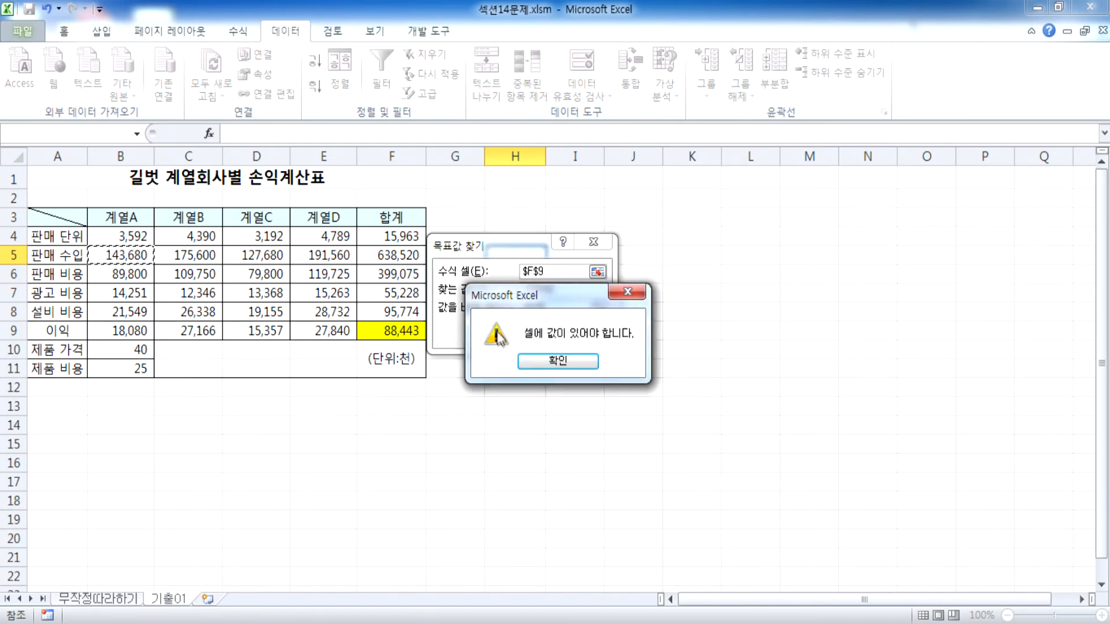
click(557, 362)
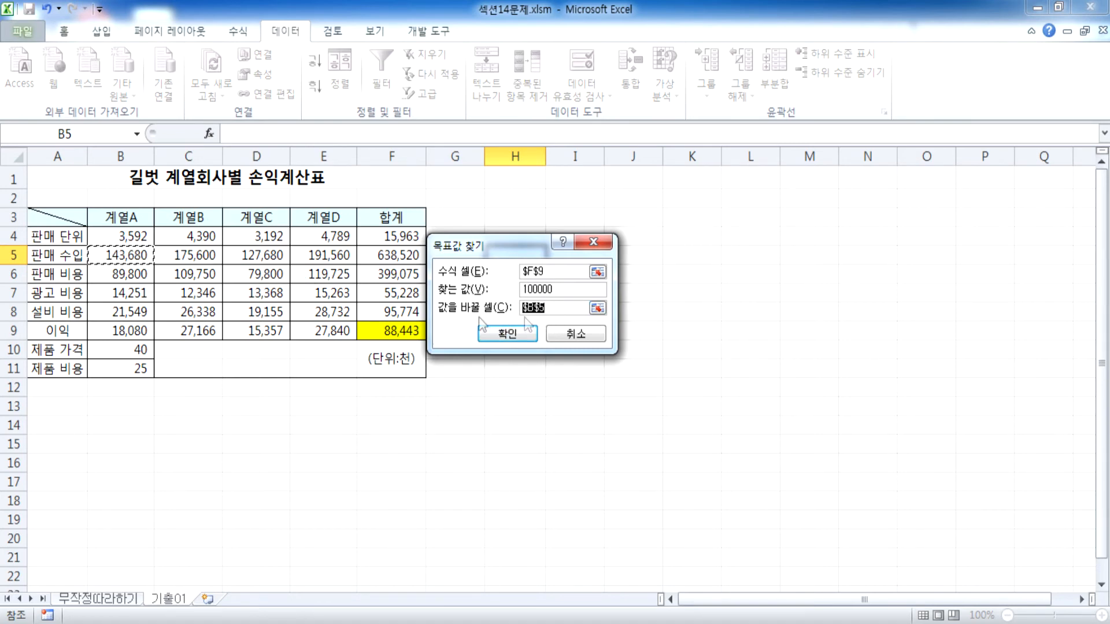
key(Escape)
Step: Inspect the formulas in B5 and B9 to trace which input cells they depend on, without changing them
click(112, 252)
key(F2)
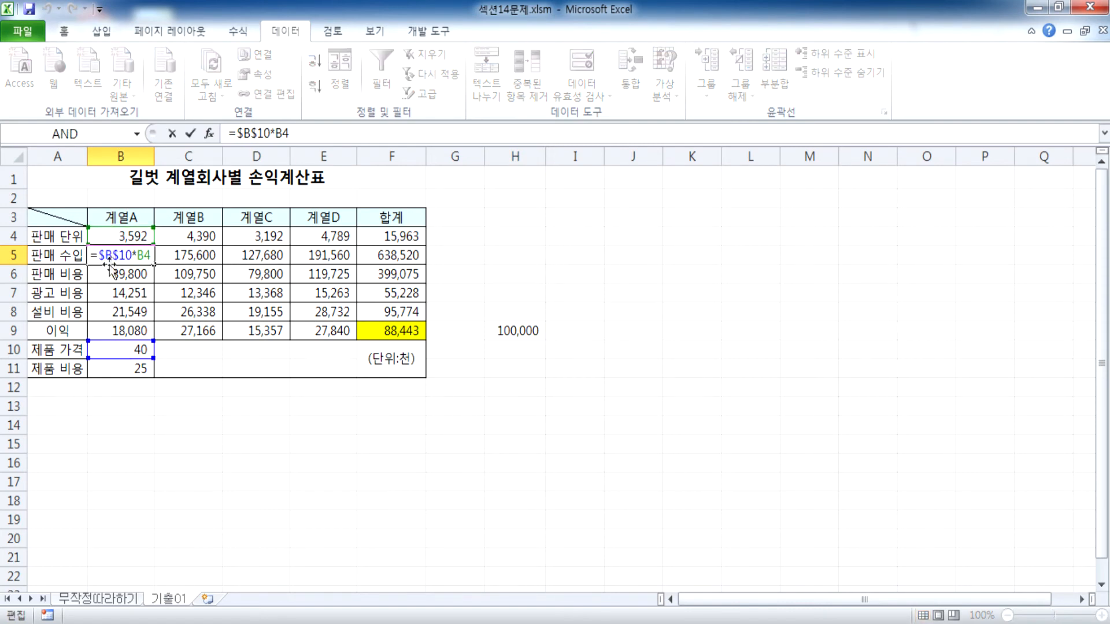
key(Escape)
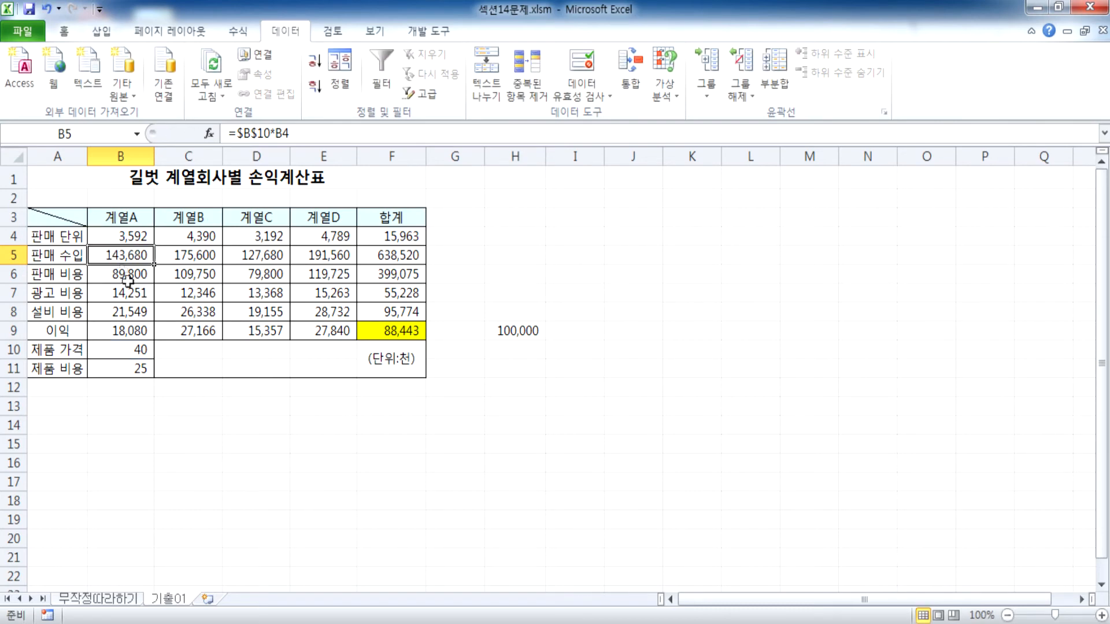
click(128, 328)
double_click(128, 329)
key(Escape)
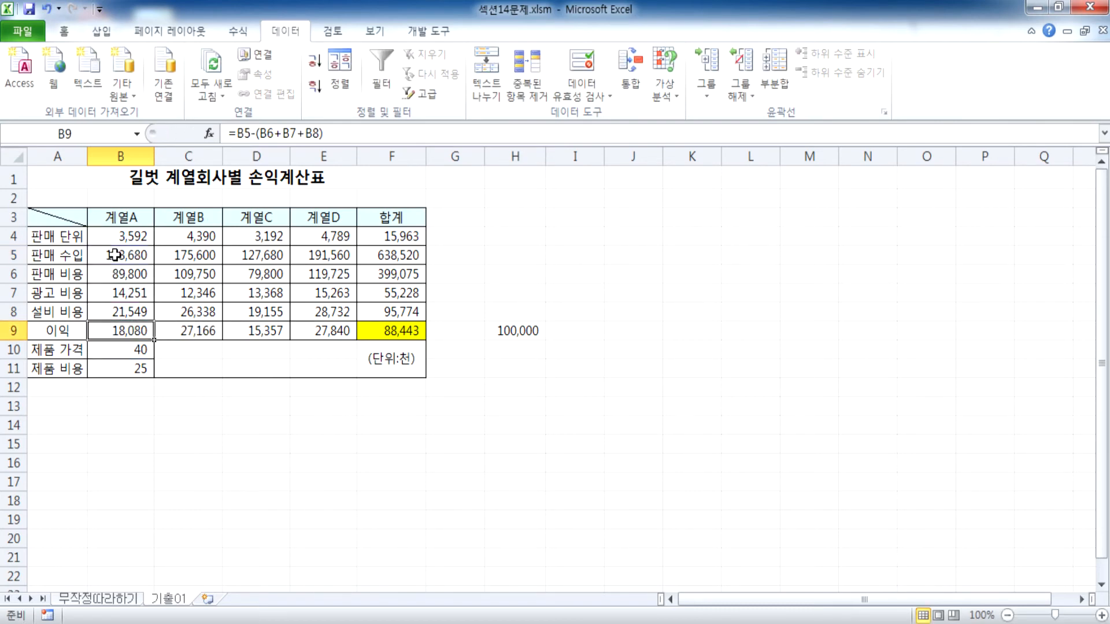
double_click(126, 255)
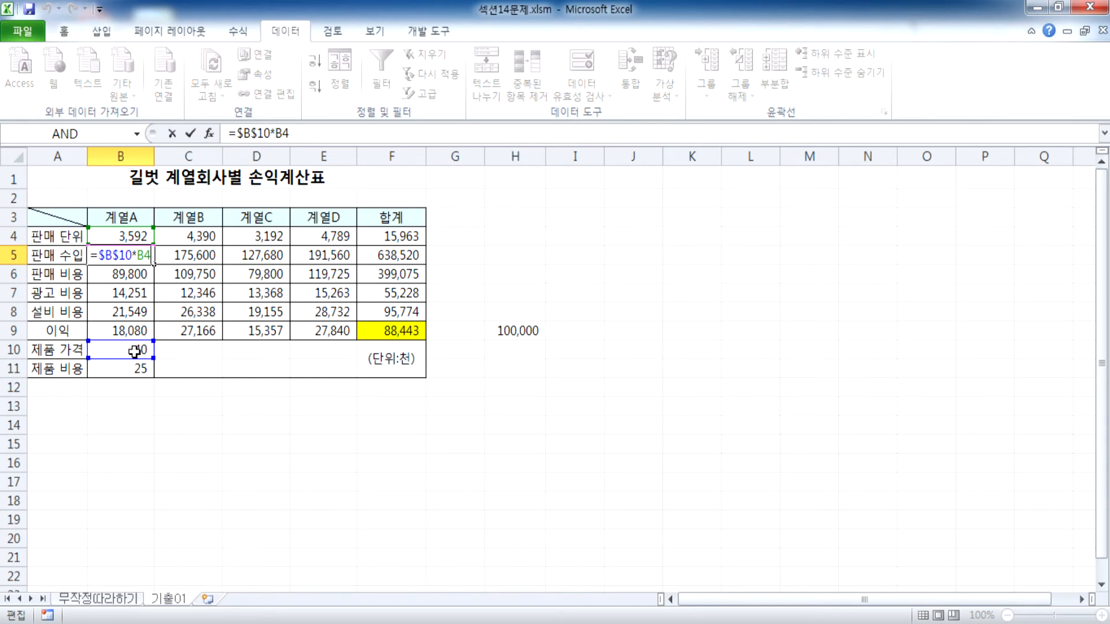
key(Escape)
Step: Colour the 계열A sales units value in B4 red
click(116, 236)
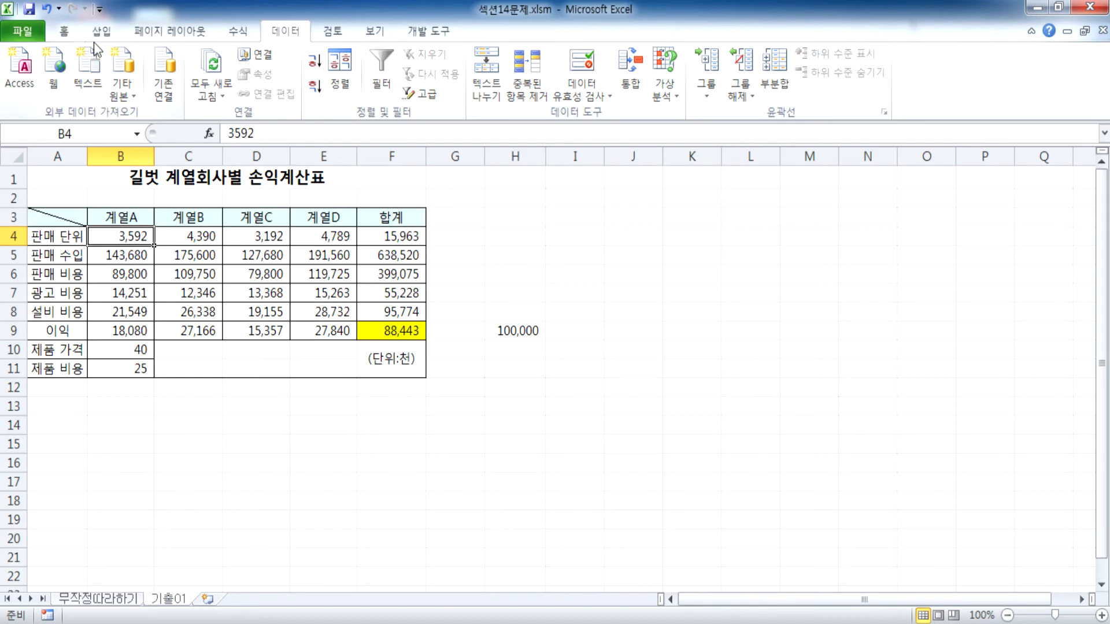
click(64, 30)
click(261, 87)
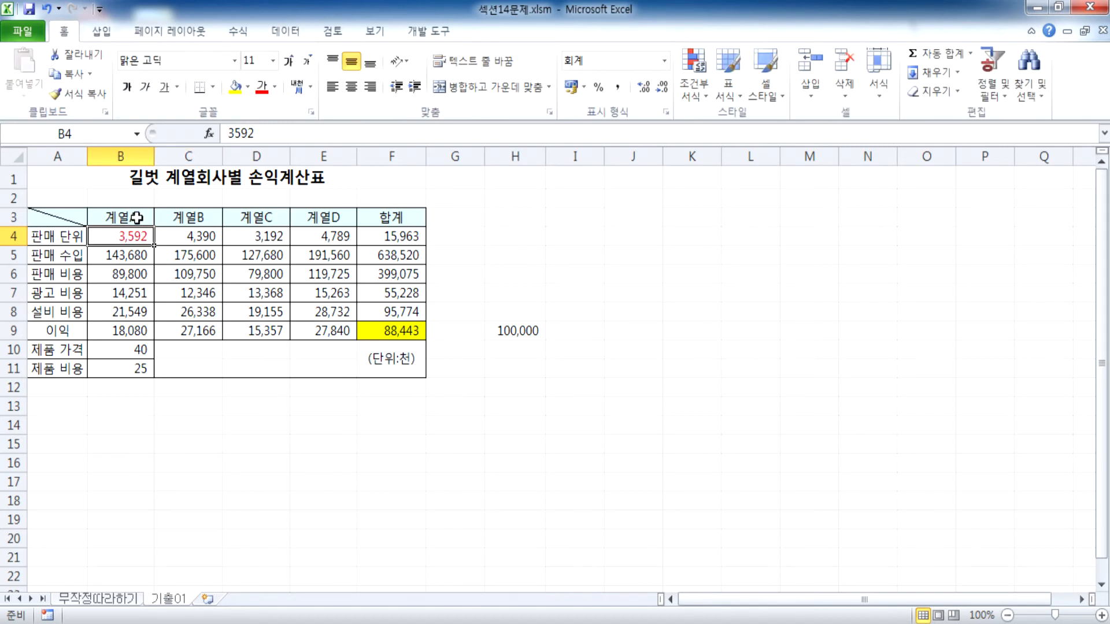
Step: Trace how B4 feeds total profit by examining the formulas in B5, the 이익 cells B9:E9 and F9
click(129, 254)
double_click(129, 255)
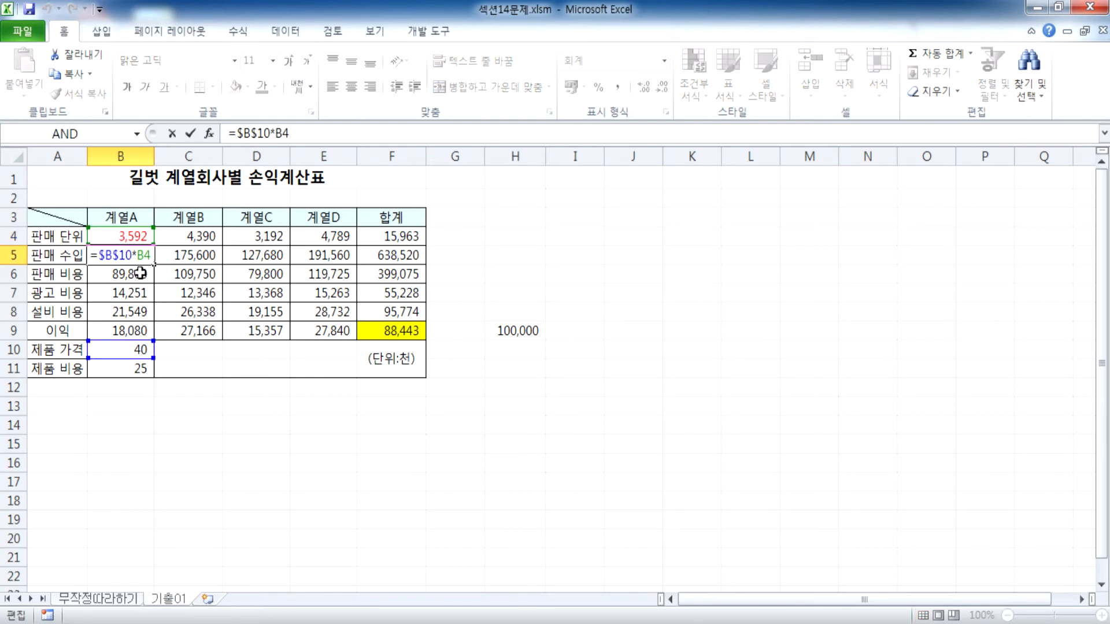
key(Escape)
double_click(120, 328)
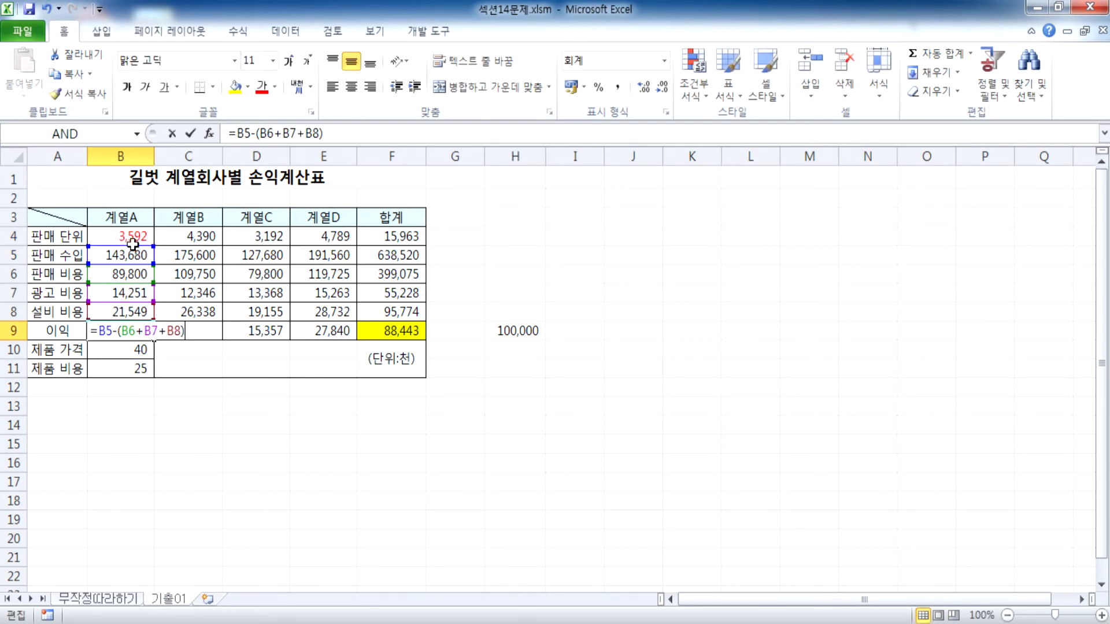
key(Escape)
click(182, 331)
click(261, 331)
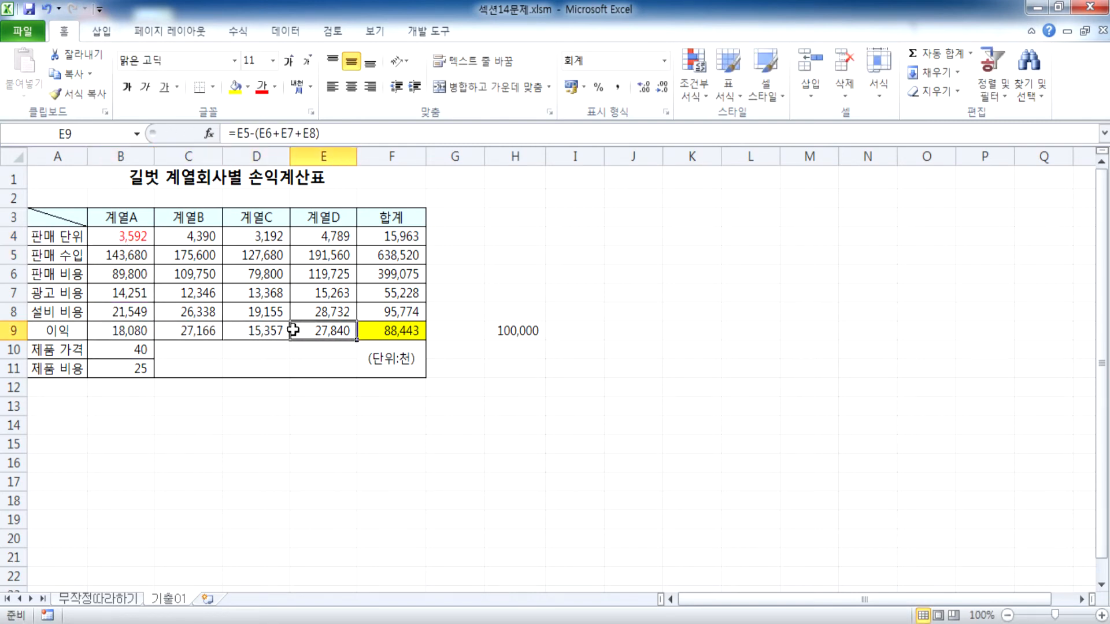
click(315, 331)
click(359, 332)
double_click(360, 332)
key(Escape)
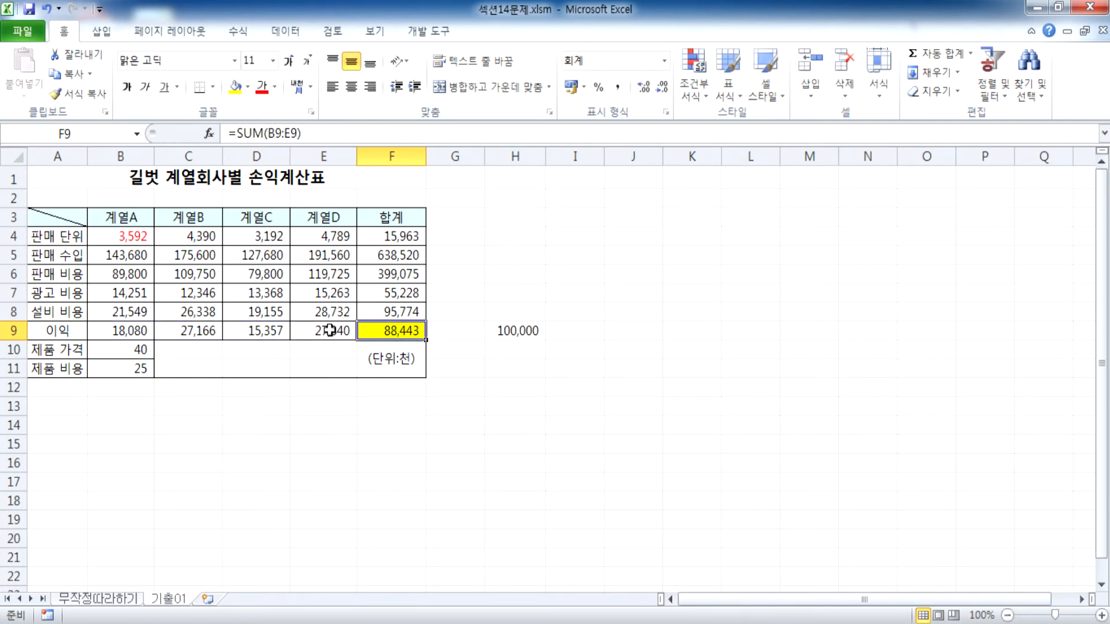
Step: Record the original B4 sales units, 3592, in cell I2
click(141, 233)
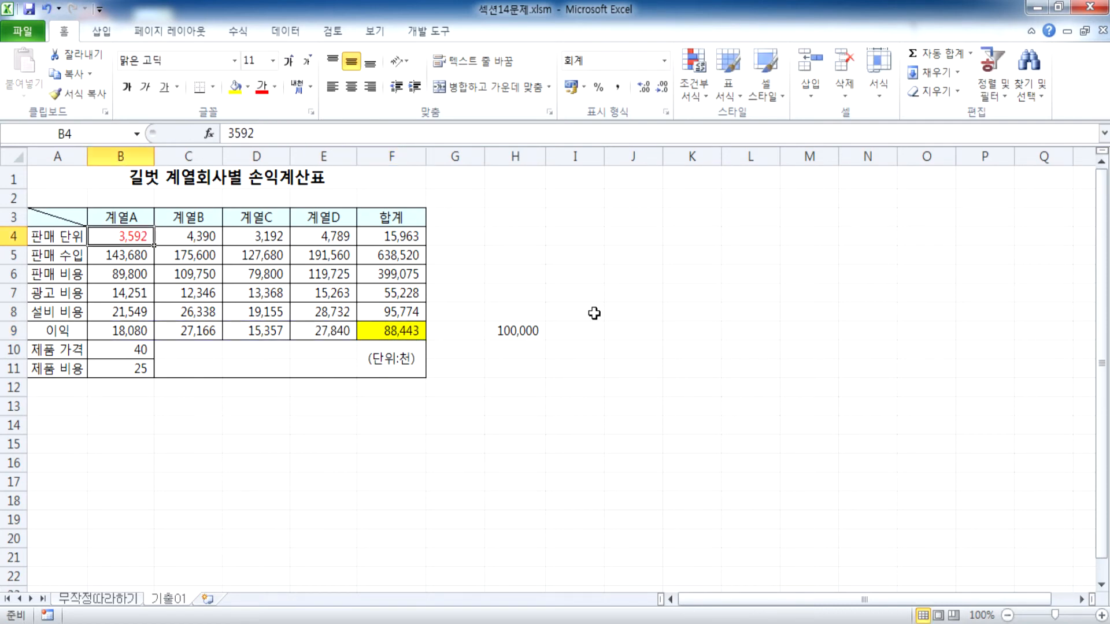
click(593, 199)
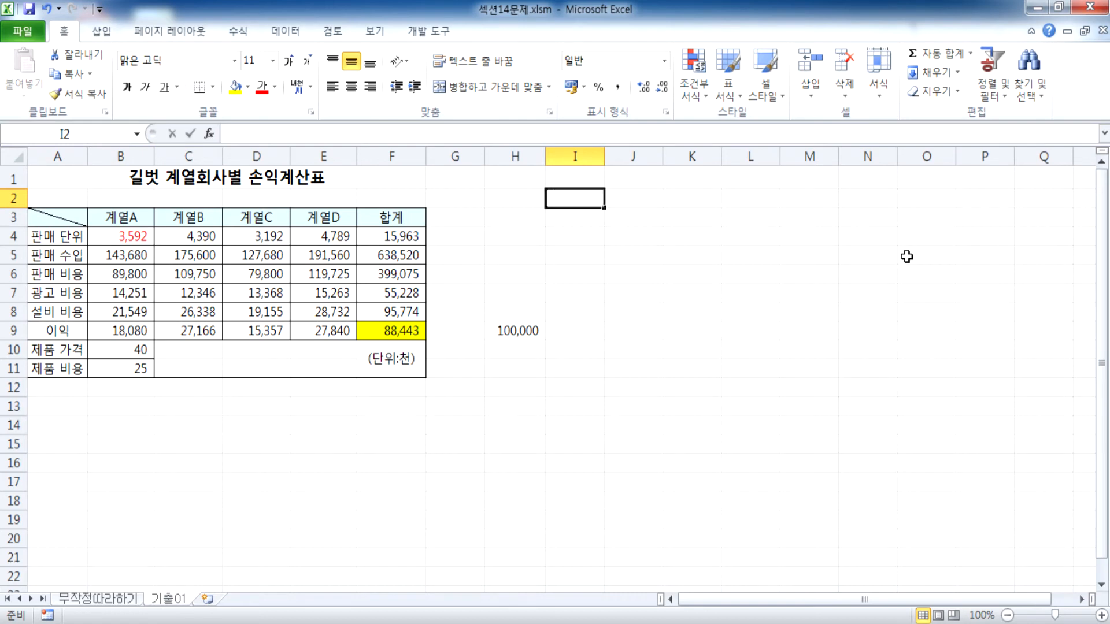
text(3592)
key(Return)
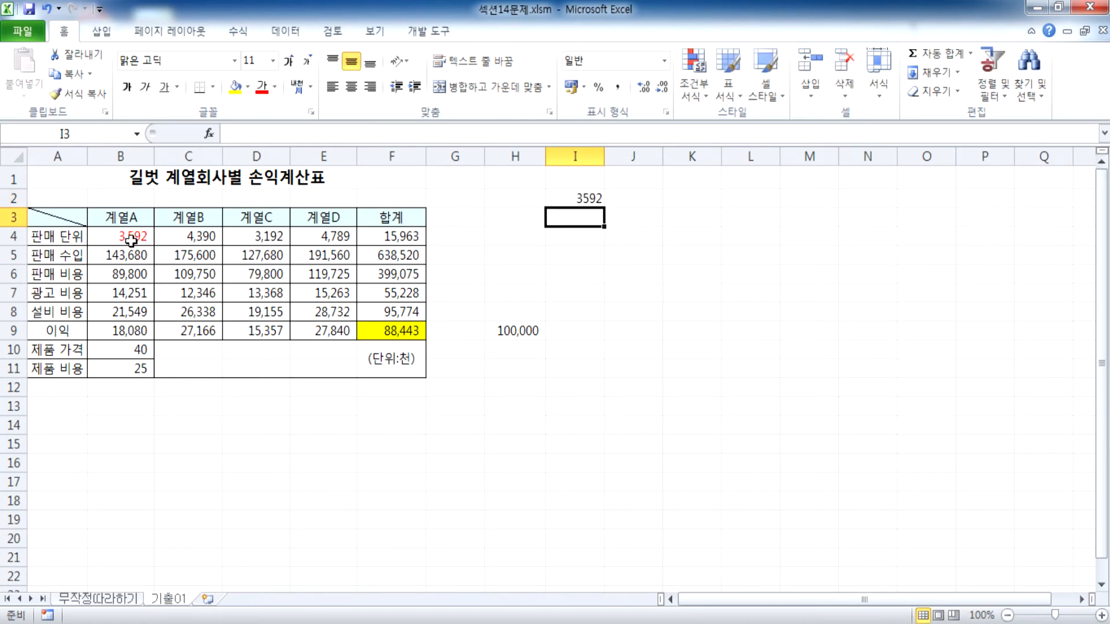
Step: Test 4000, 4200, 4500 and 4450 as the 계열A sales units in B4 to approach the profit target
click(132, 240)
text(4000)
key(Return)
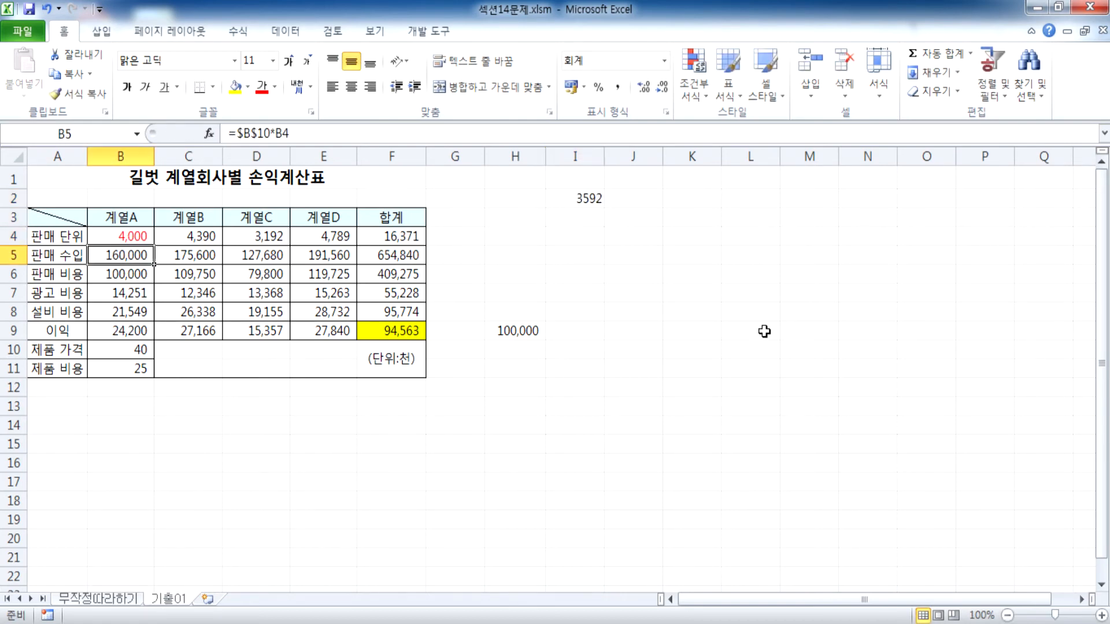
key(Up)
text(4200)
key(Return)
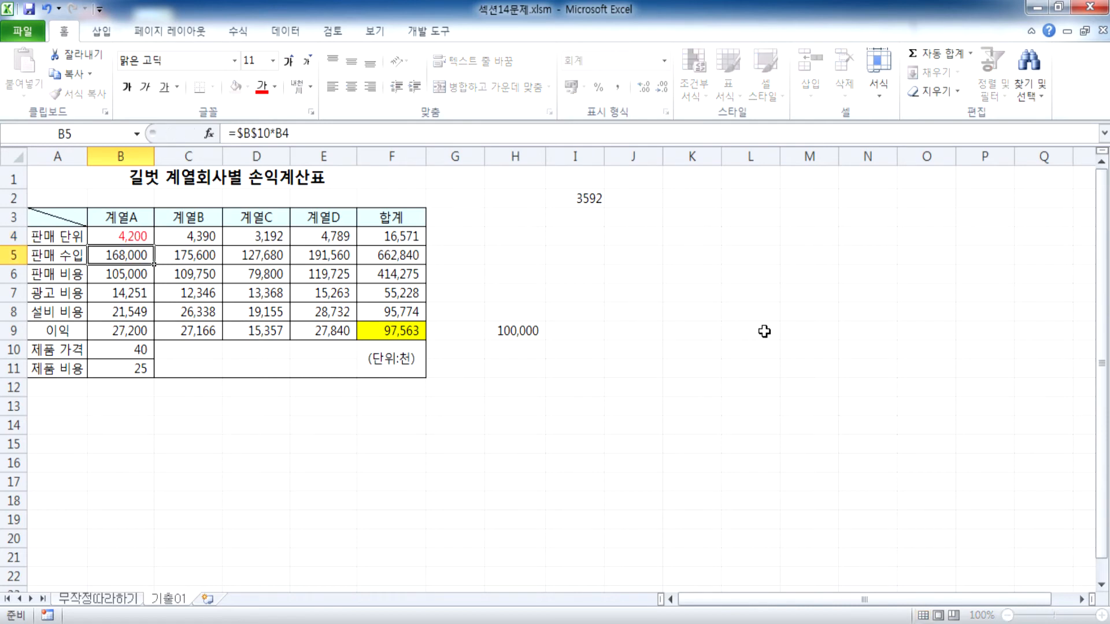
key(Up)
text(4500)
key(Return)
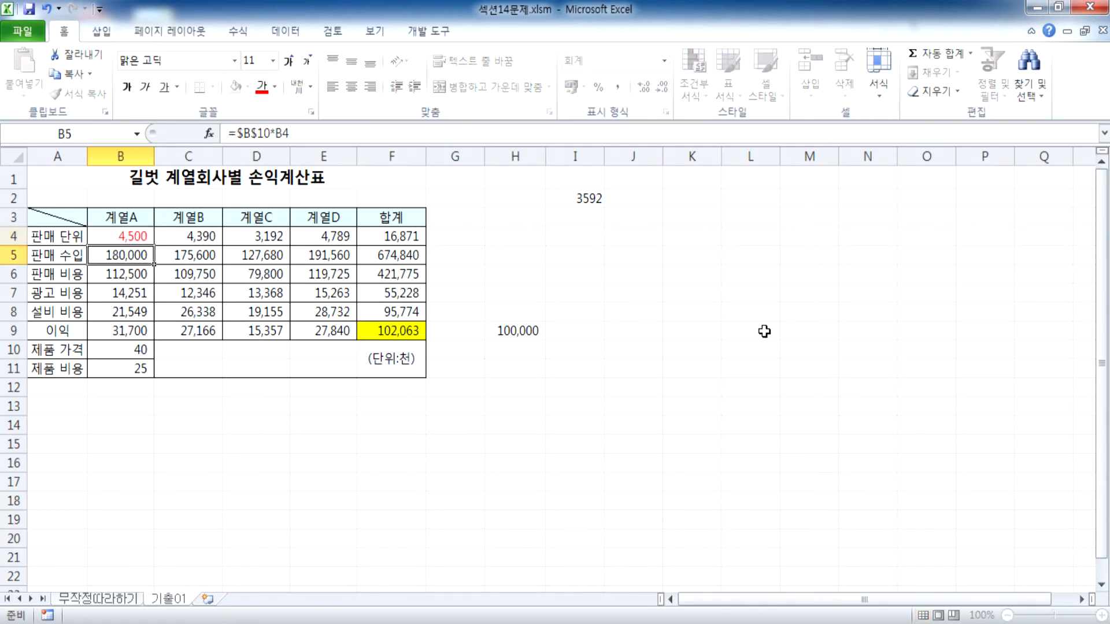
key(Up)
text(4450)
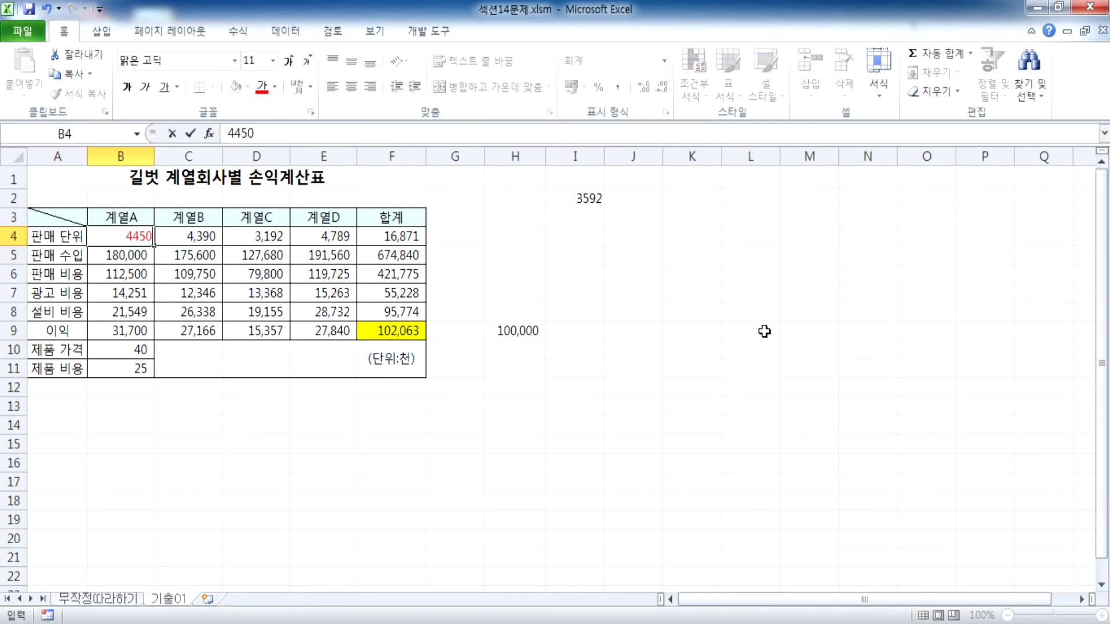
key(Return)
Step: Restore the 계열A sales units in B4 to 3592
key(Up)
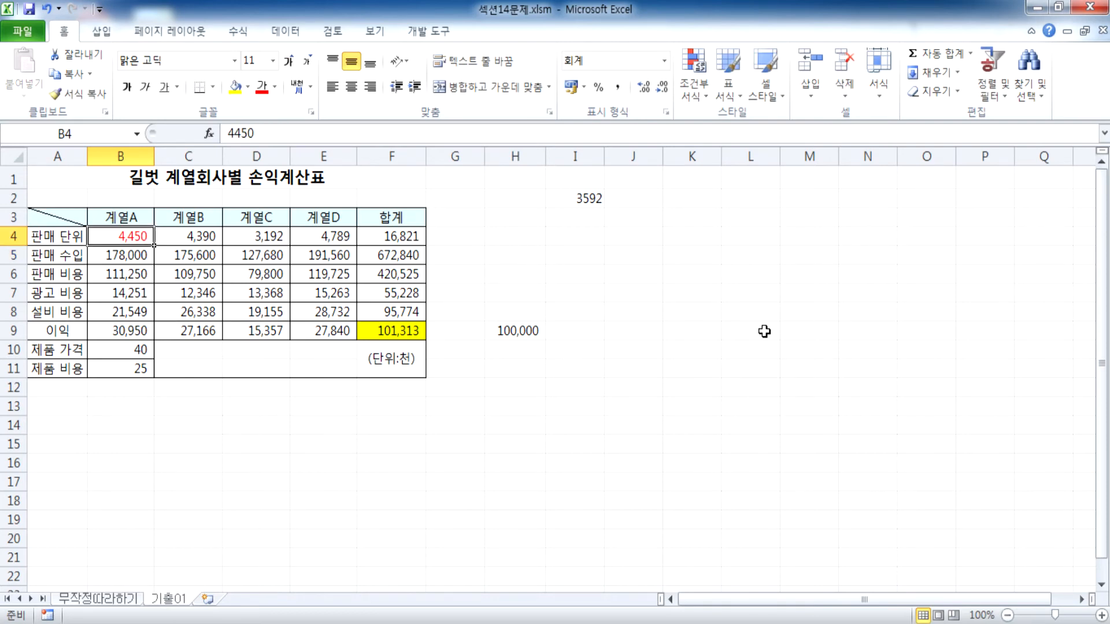
text(3592)
key(Return)
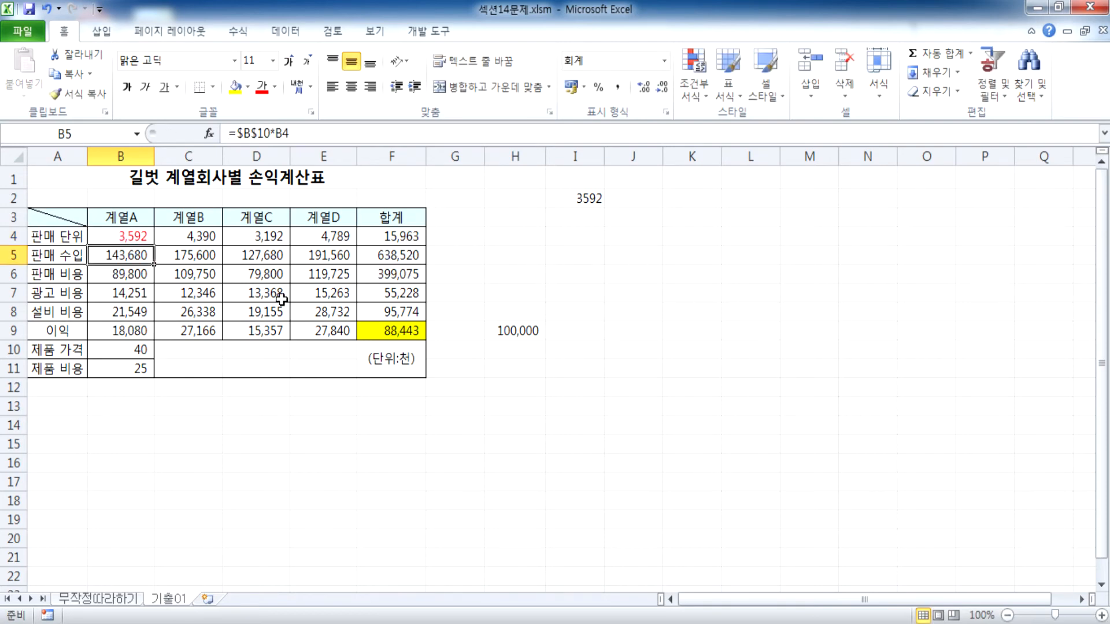
Step: Start a Goal Seek with the total profit in F9 as the formula cell
scroll(281, 298, up, 4)
click(222, 197)
scroll(223, 238, up, 1)
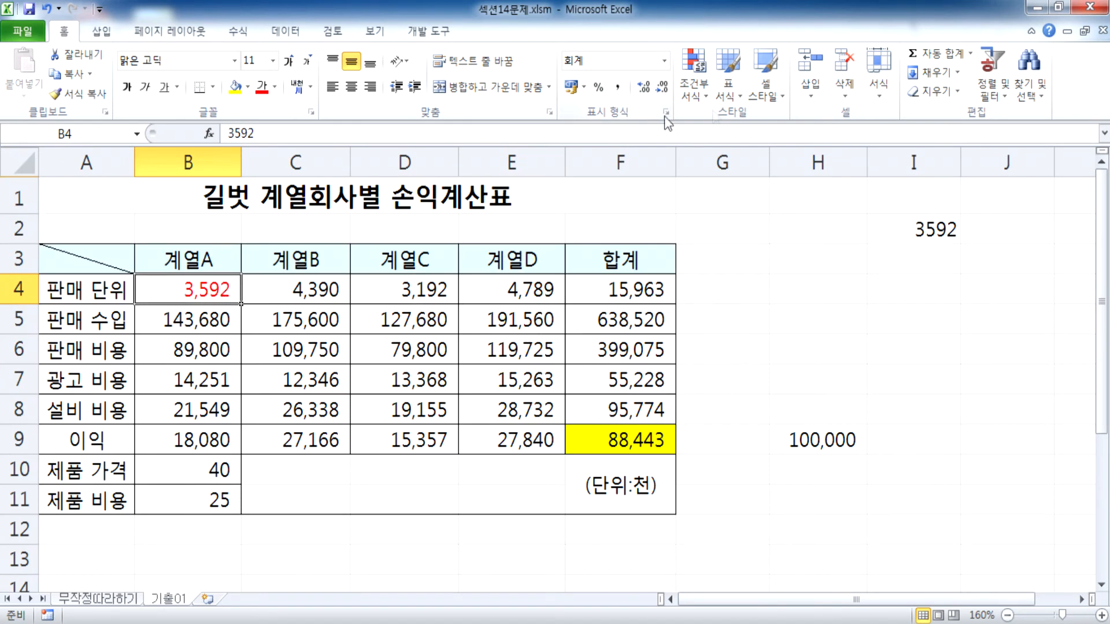
click(286, 31)
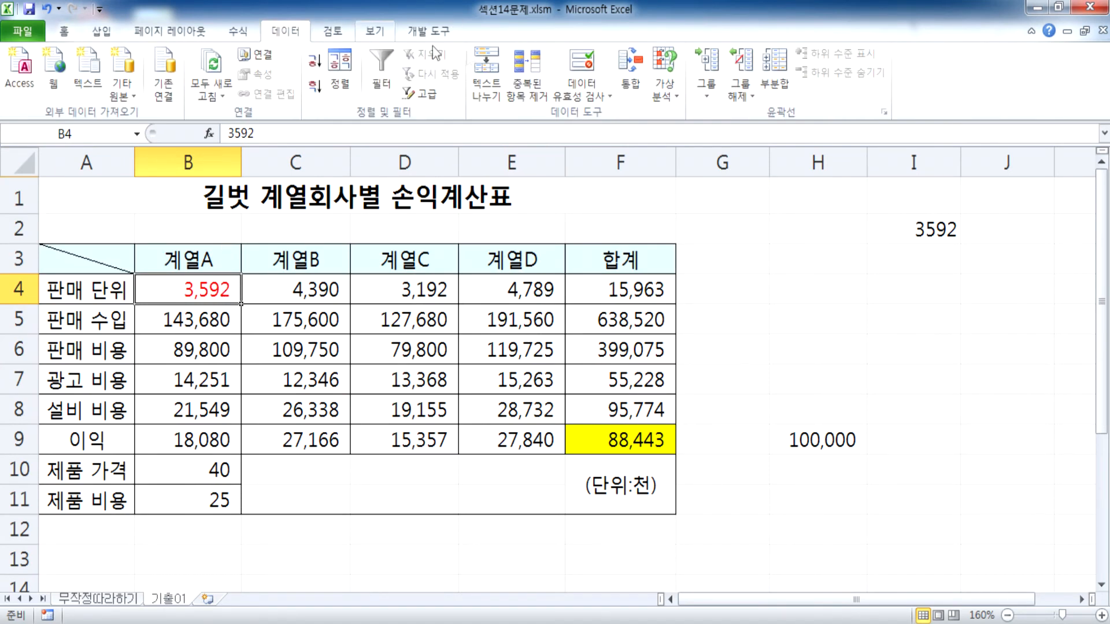
click(678, 92)
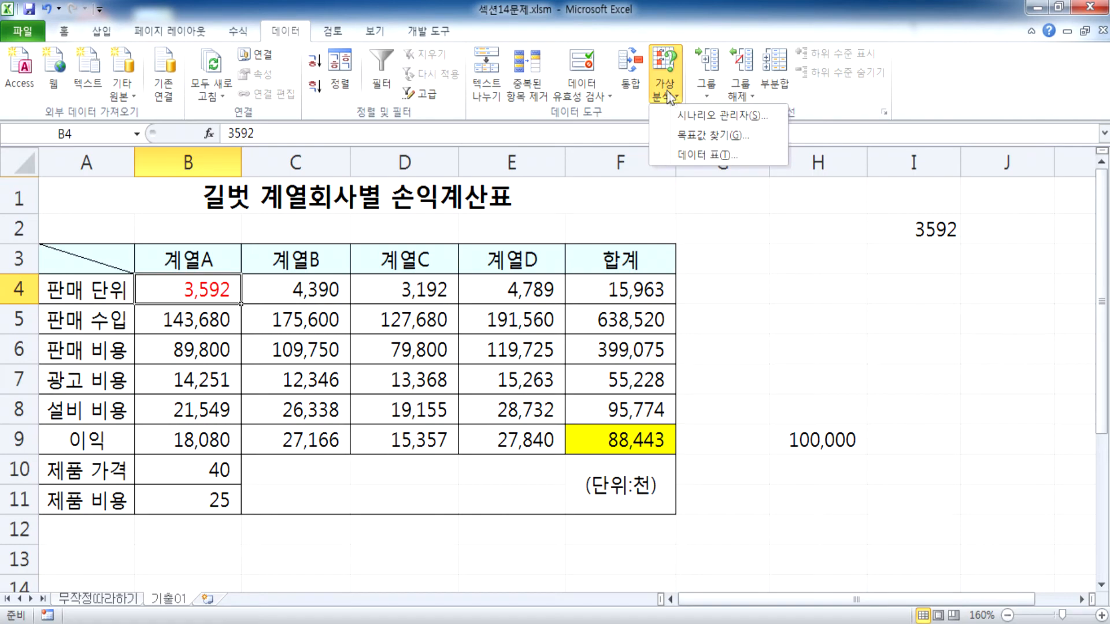
click(704, 136)
drag(462, 218, 382, 289)
click(603, 437)
scroll(636, 416, down, 1)
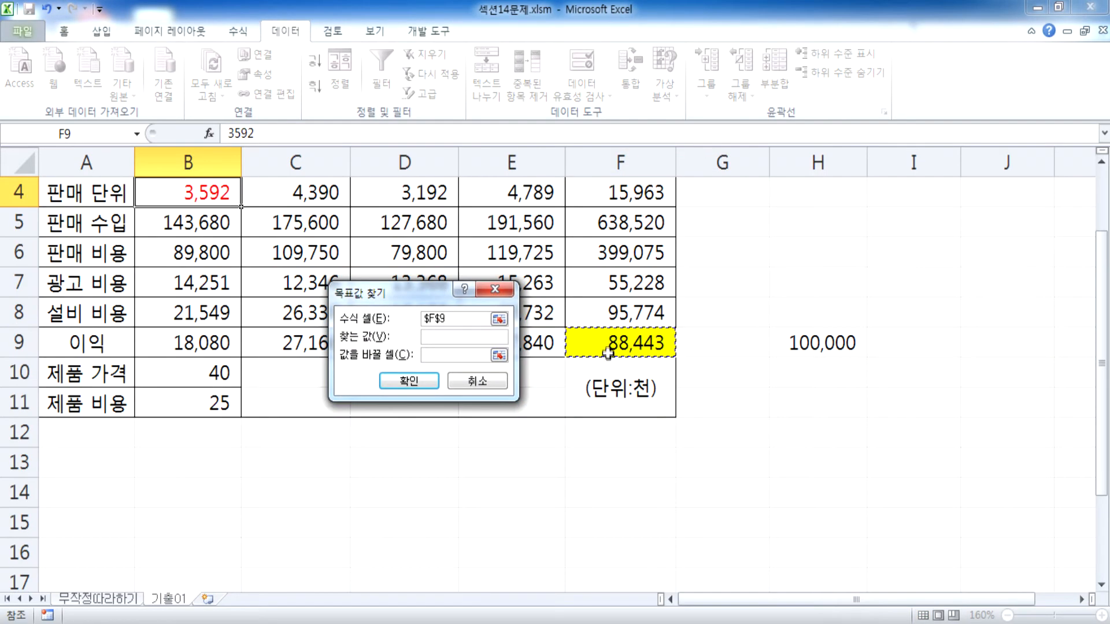
Step: Set the Goal Seek target to 100000 with B4 as the changing cell, run it and accept the solution
click(456, 338)
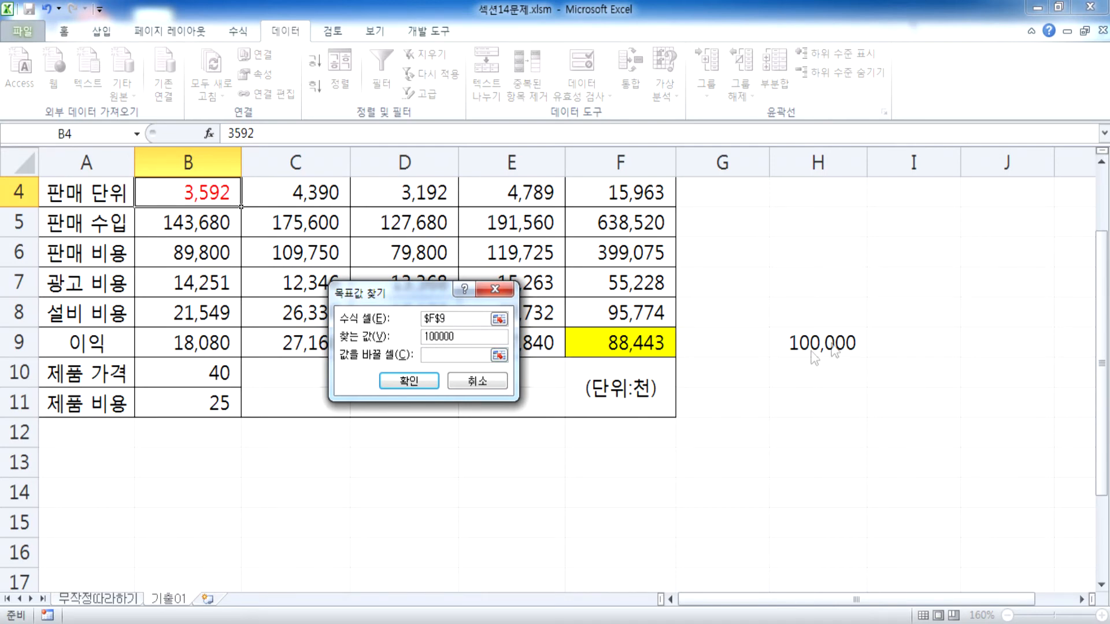
click(460, 354)
scroll(300, 323, up, 1)
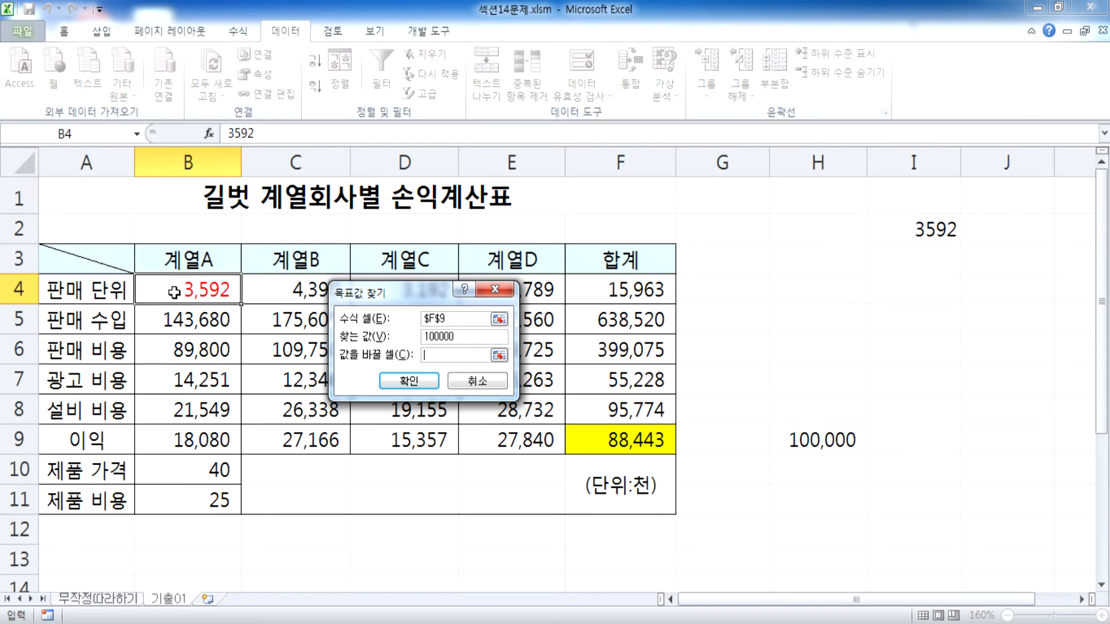
click(174, 293)
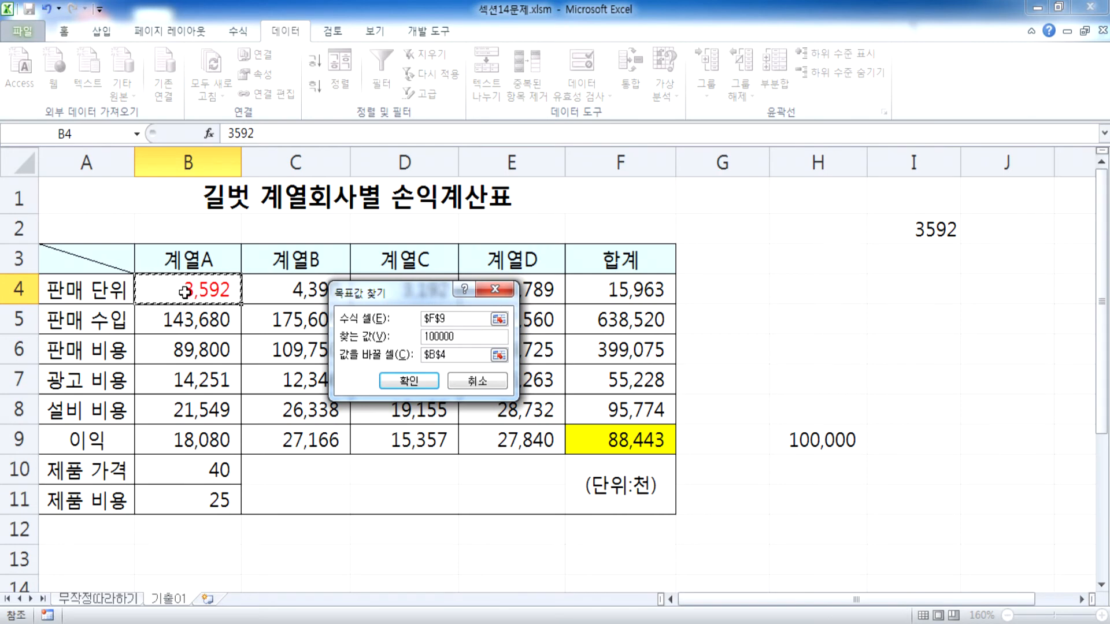
click(408, 383)
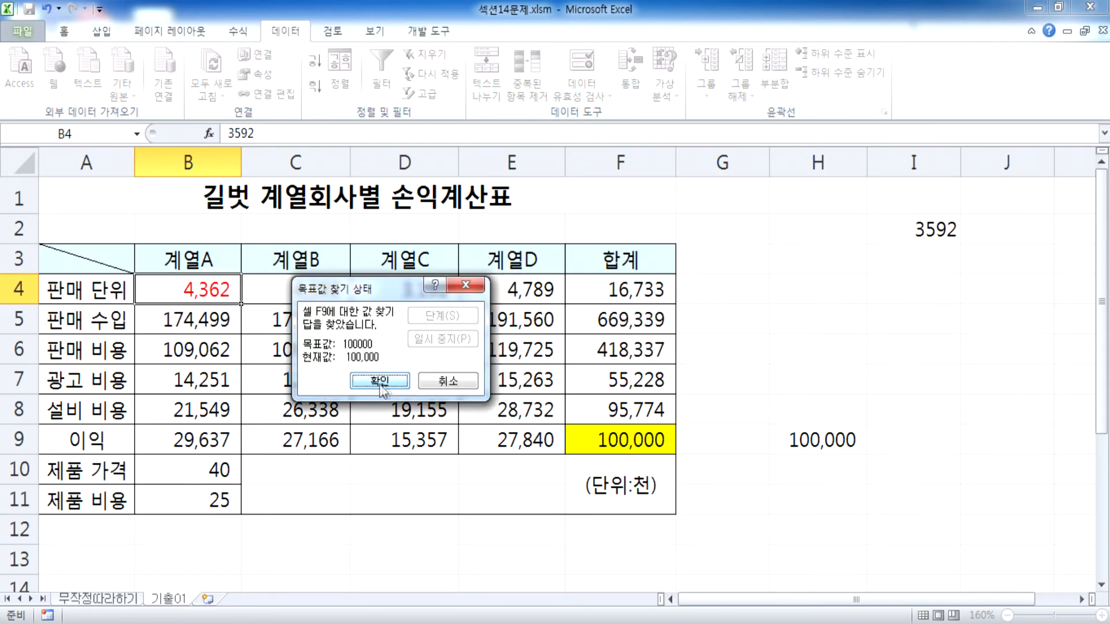
click(379, 382)
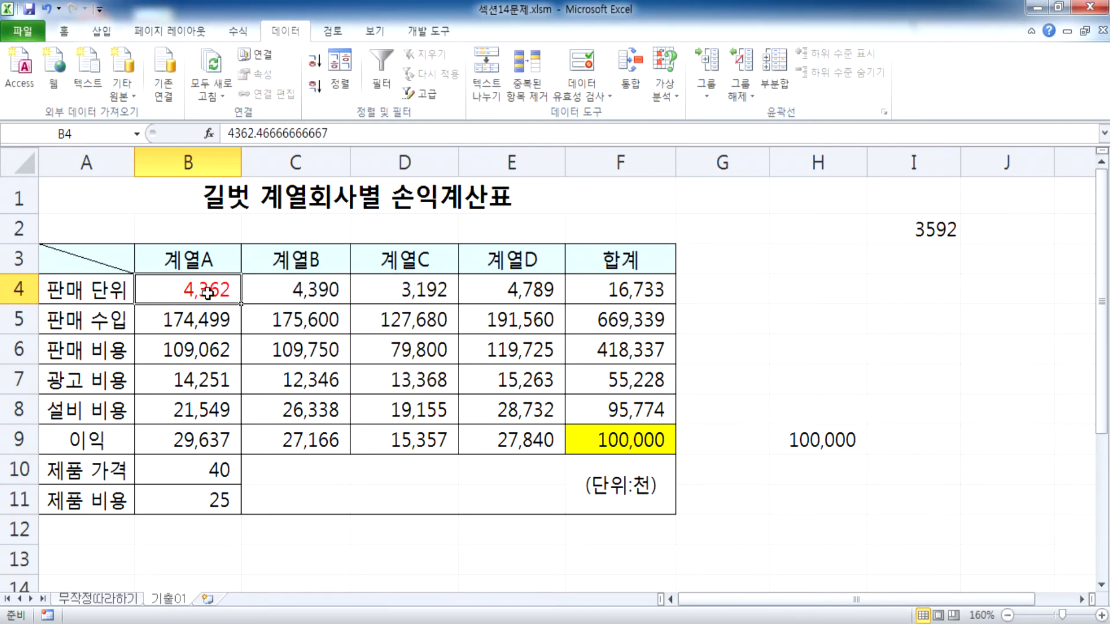
Step: Examine how B4 feeds total profit through the formulas in B5, the 이익 row B9:E9 and F9
click(616, 440)
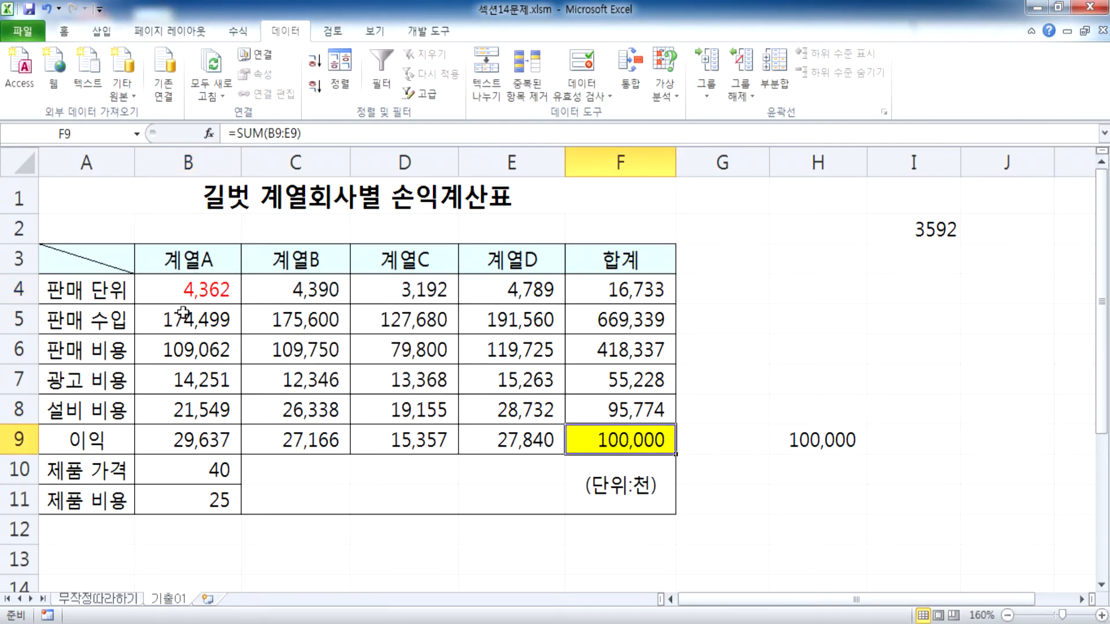
click(202, 289)
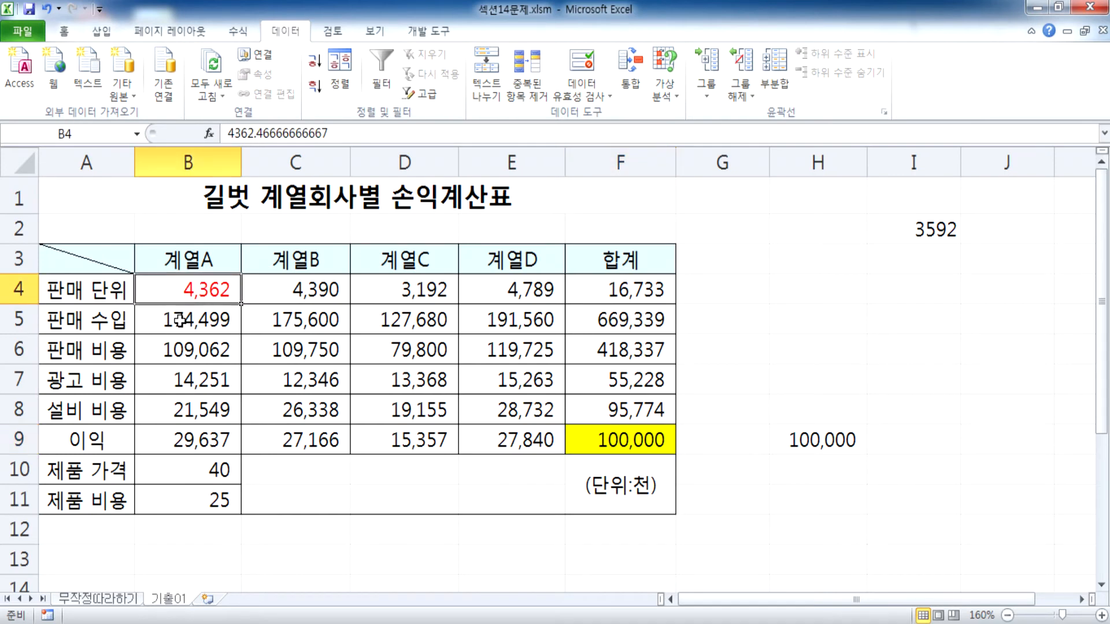
double_click(197, 320)
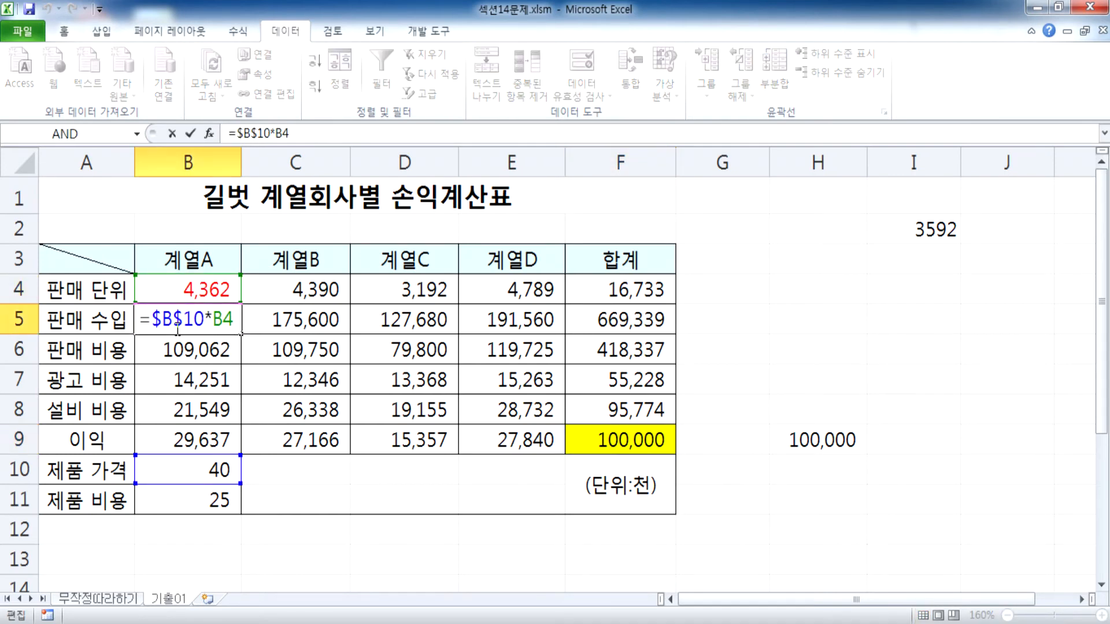
key(Escape)
double_click(194, 438)
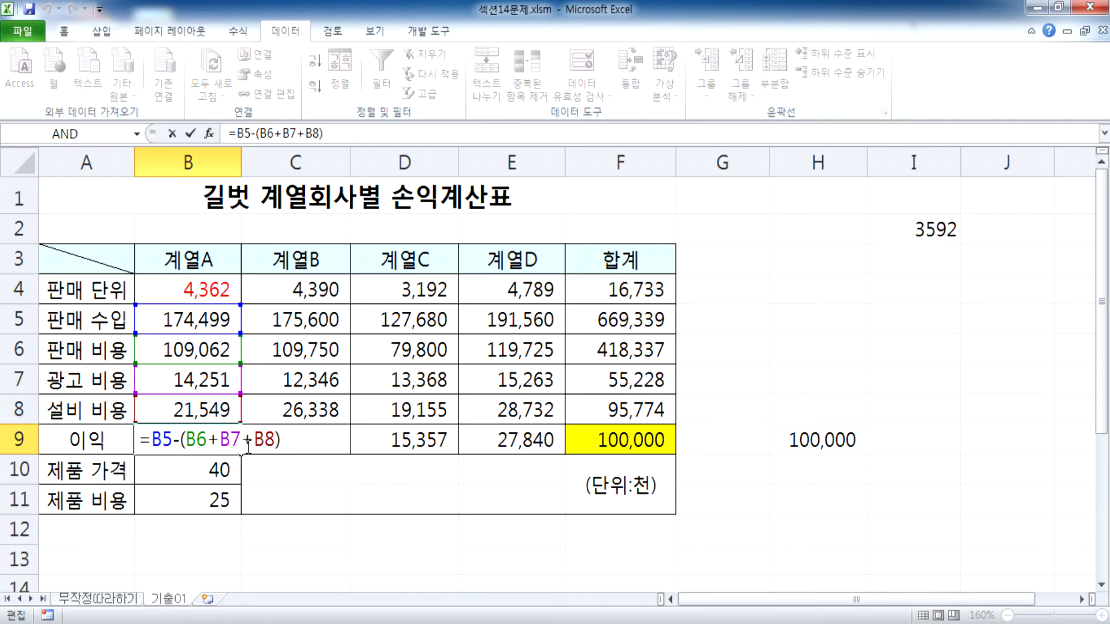
key(Escape)
click(289, 439)
click(450, 444)
click(520, 440)
double_click(605, 441)
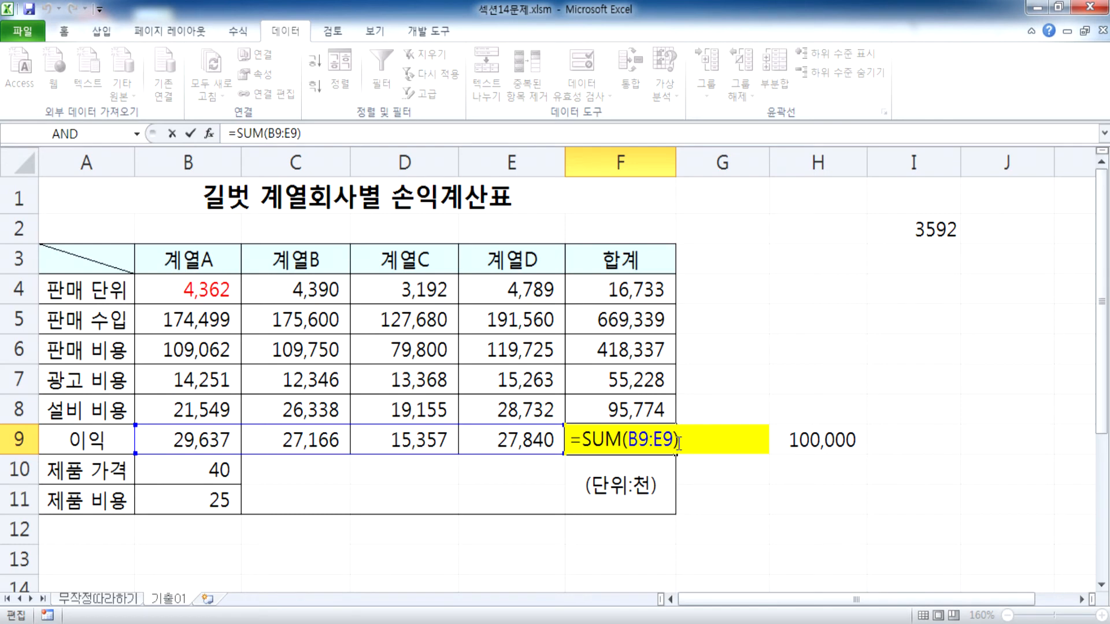
key(Escape)
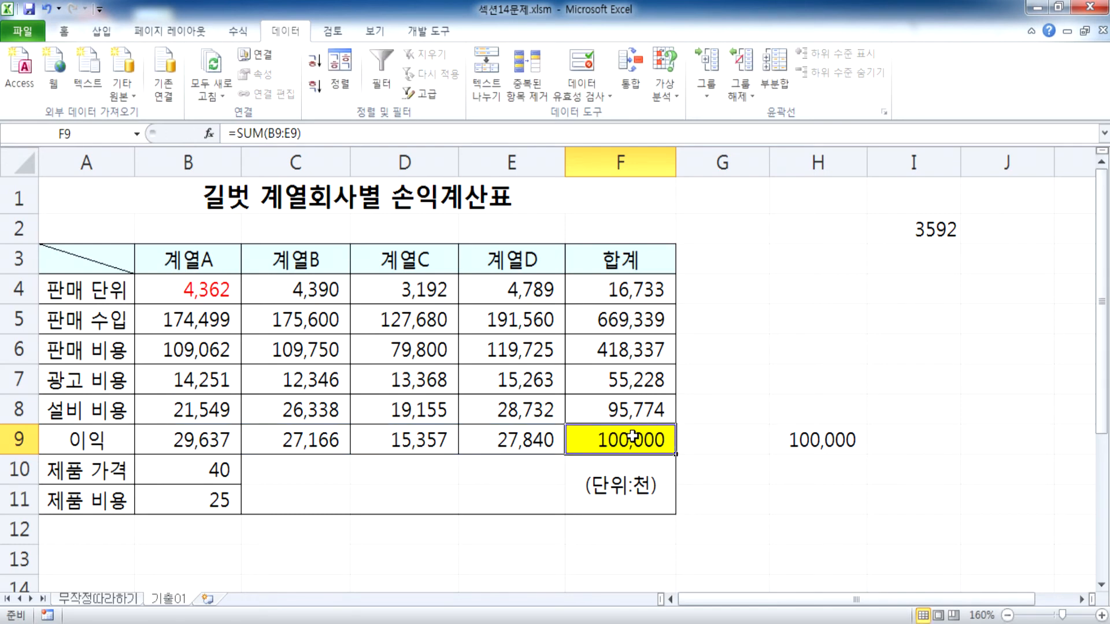
click(167, 290)
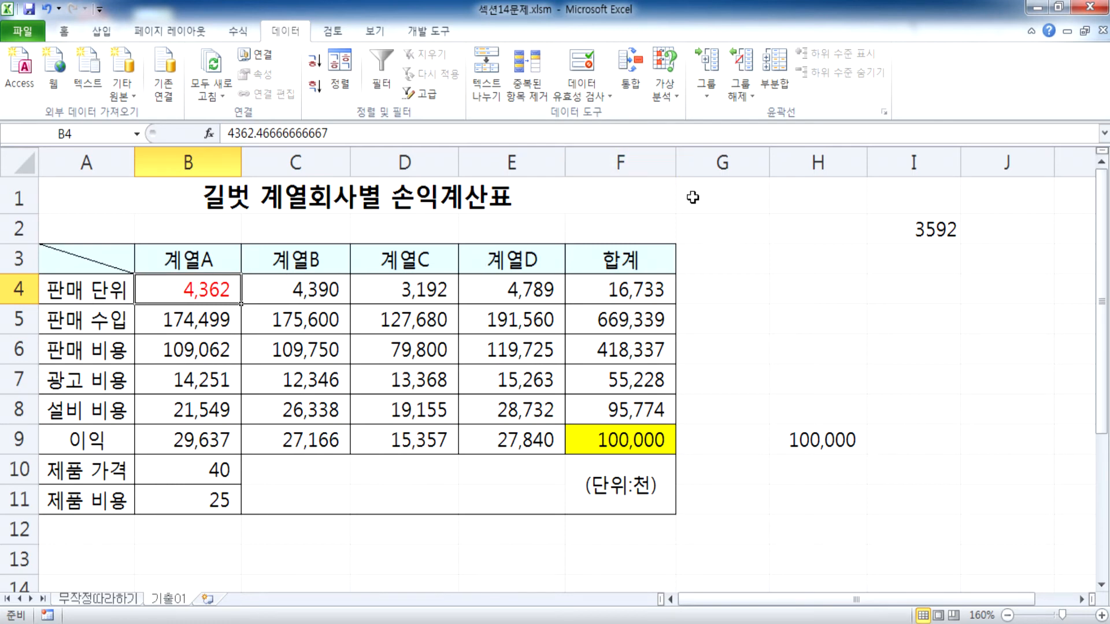
click(784, 200)
click(663, 96)
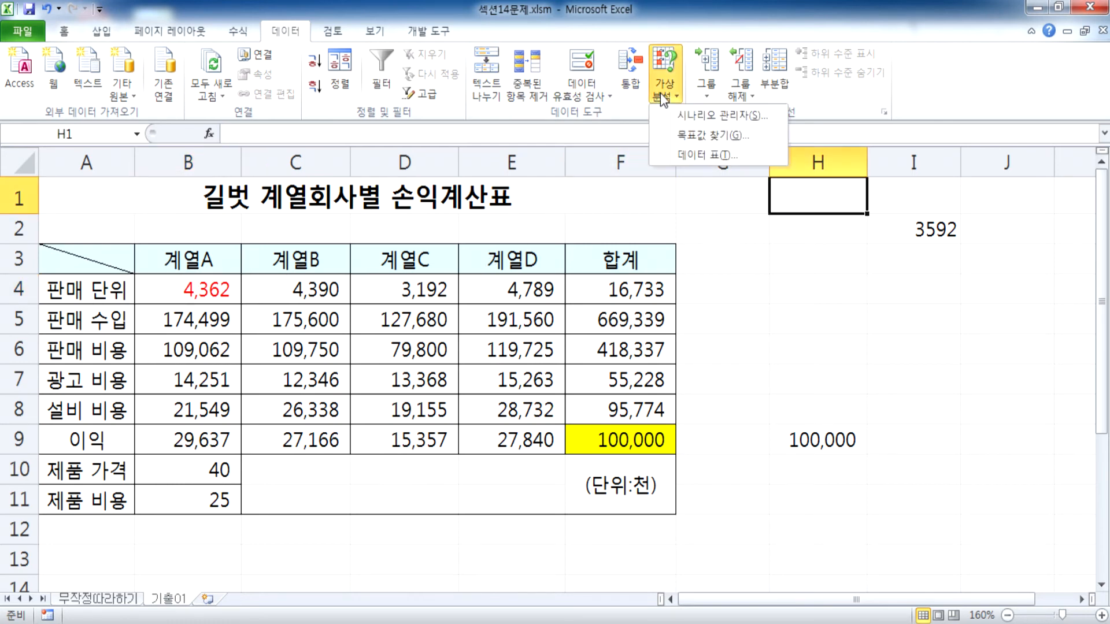
click(712, 135)
drag(399, 293, 644, 279)
click(649, 302)
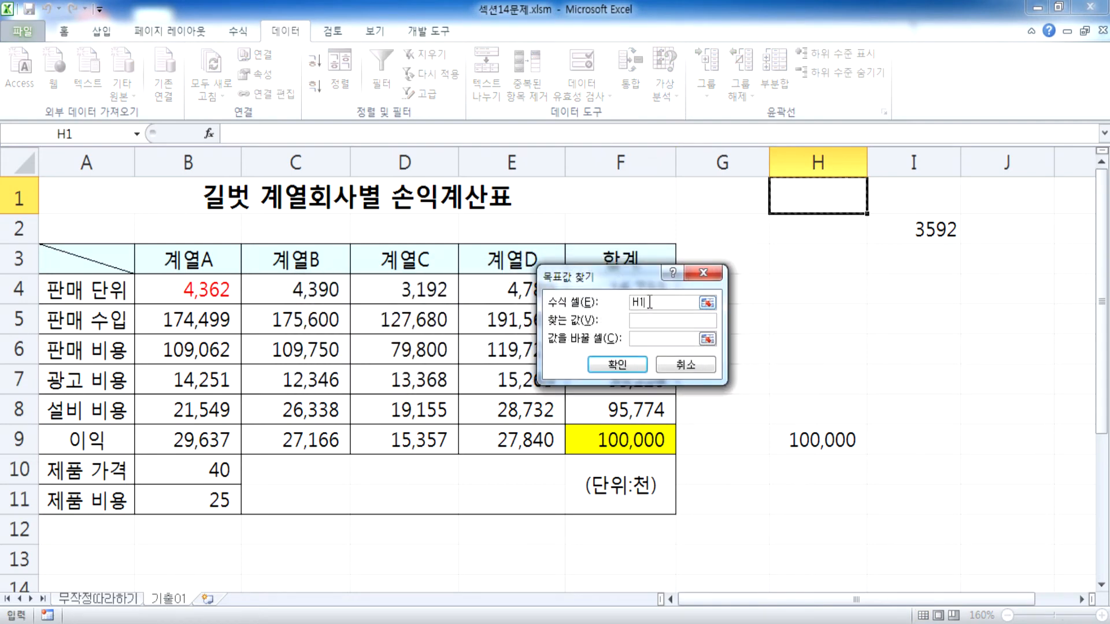
click(620, 437)
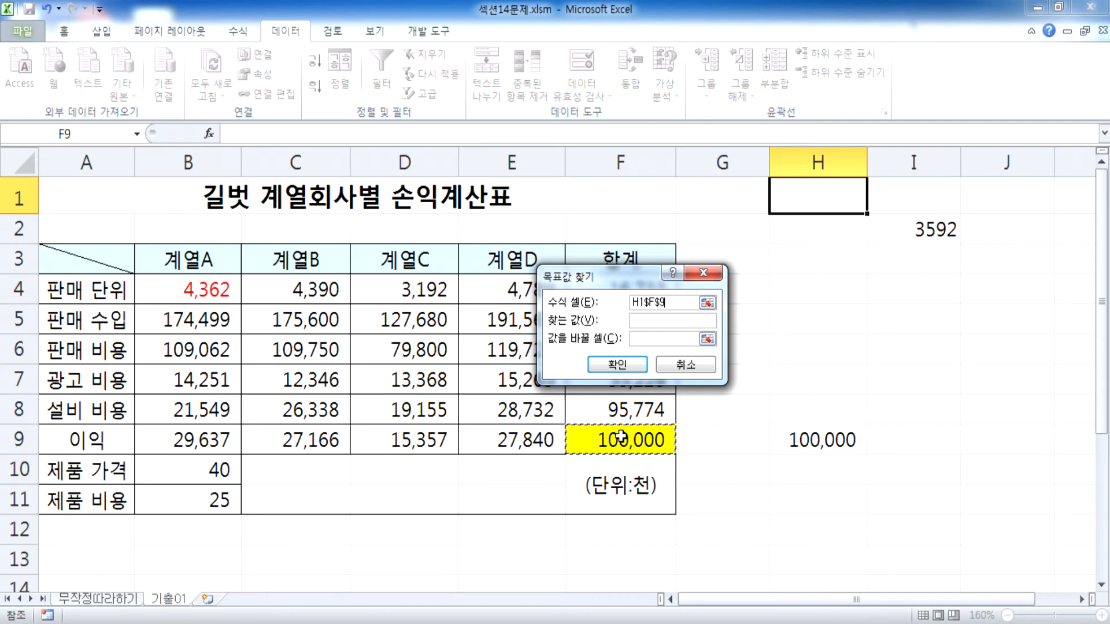
click(648, 321)
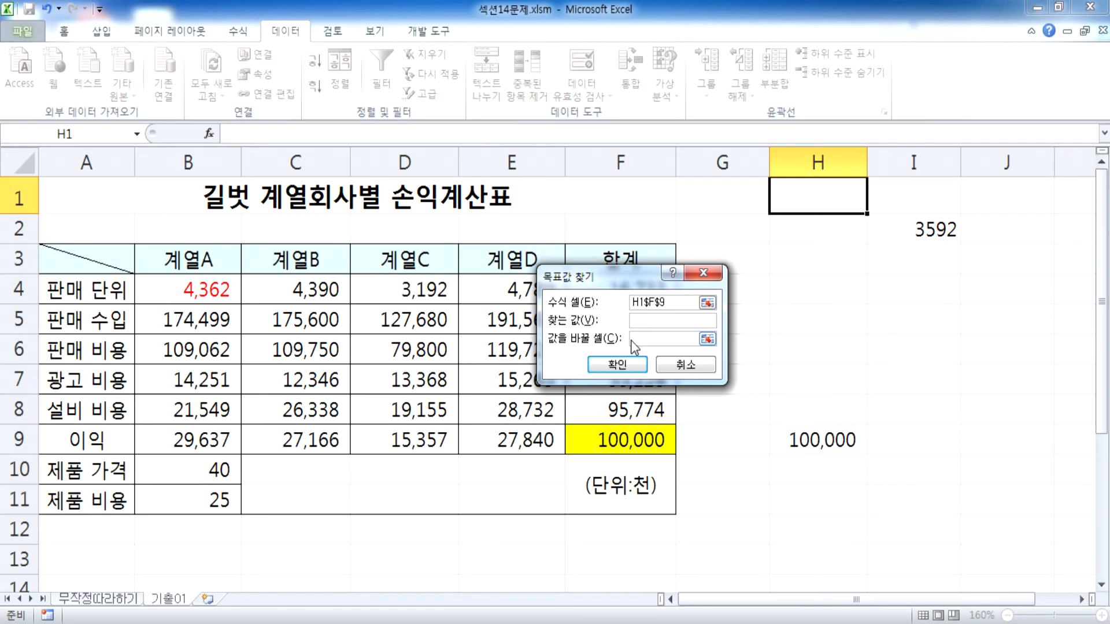
click(640, 340)
key(Escape)
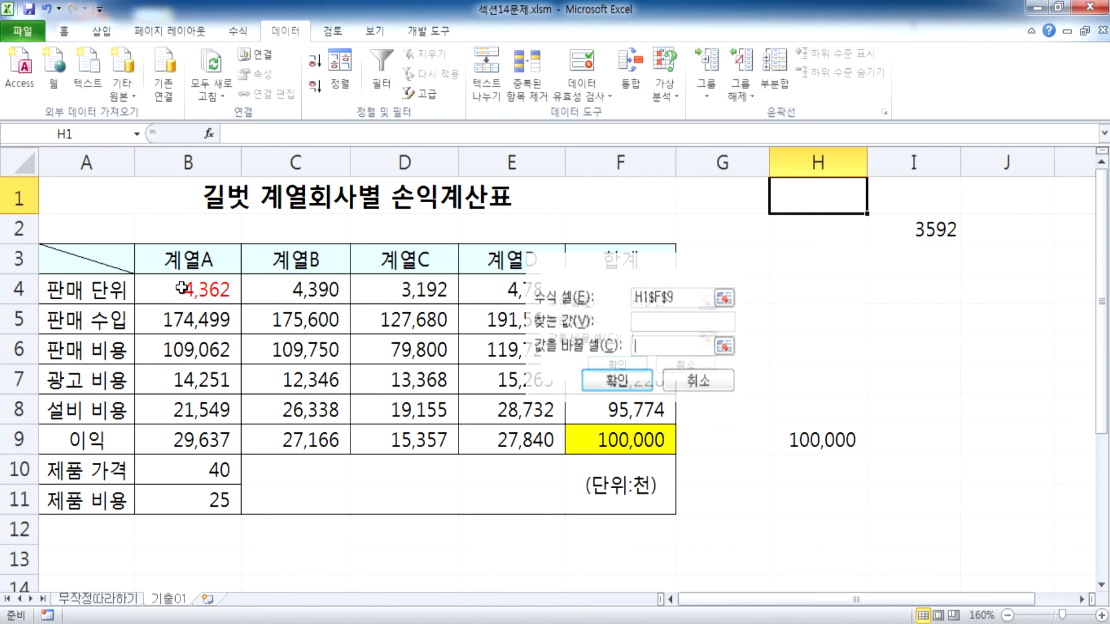
Step: Set the 계열A sales units in B4 back to 3592 and check the total profit in F9
click(180, 288)
text(3592)
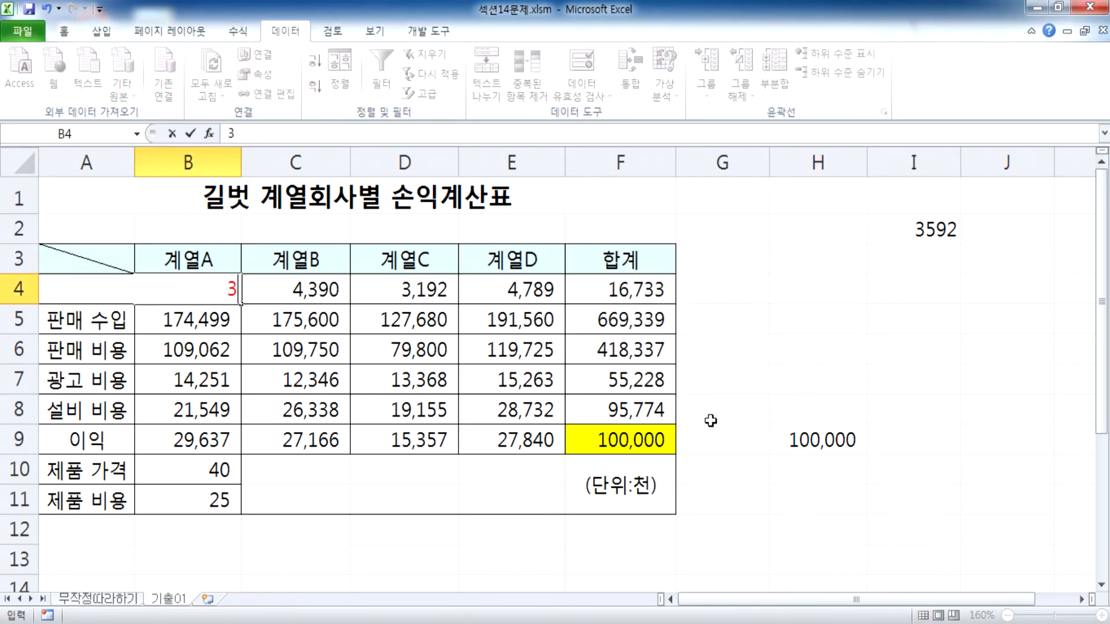
key(Return)
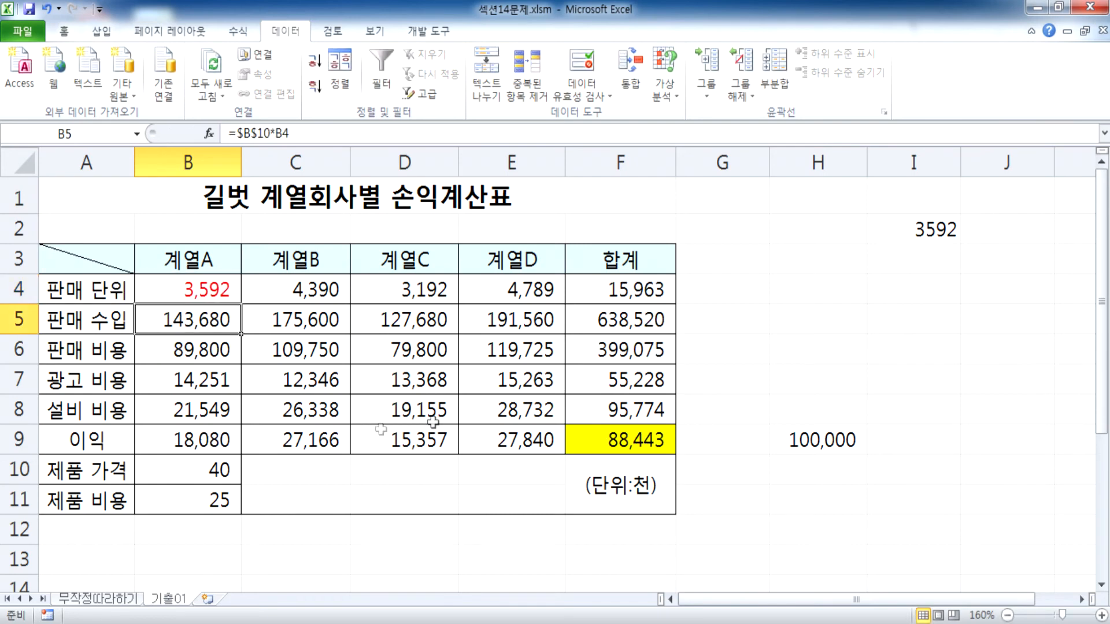
click(196, 291)
click(610, 444)
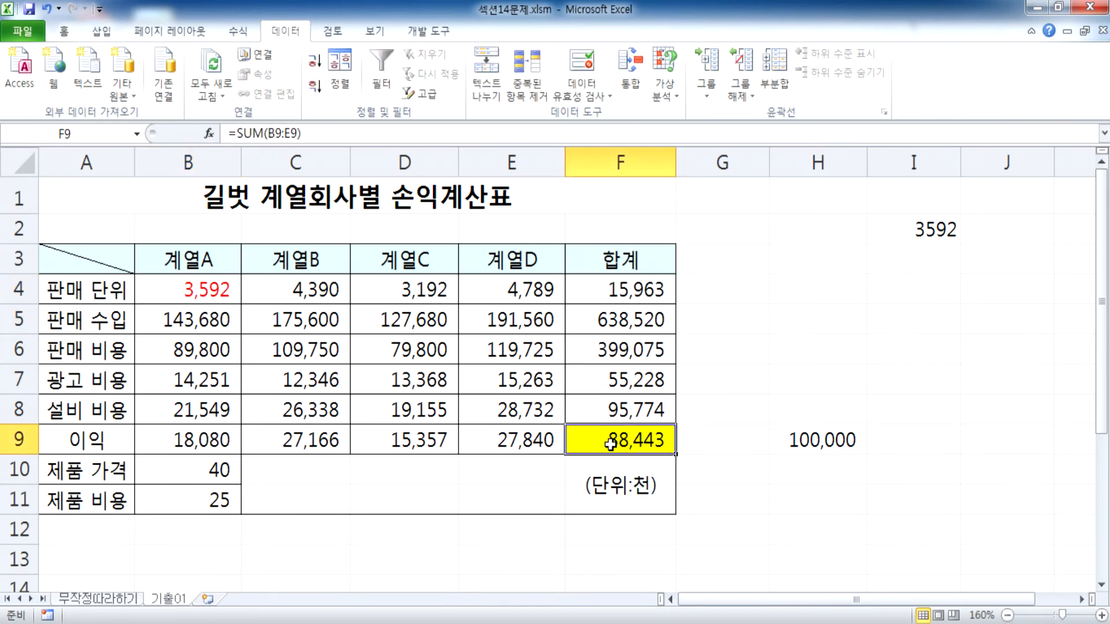
click(780, 349)
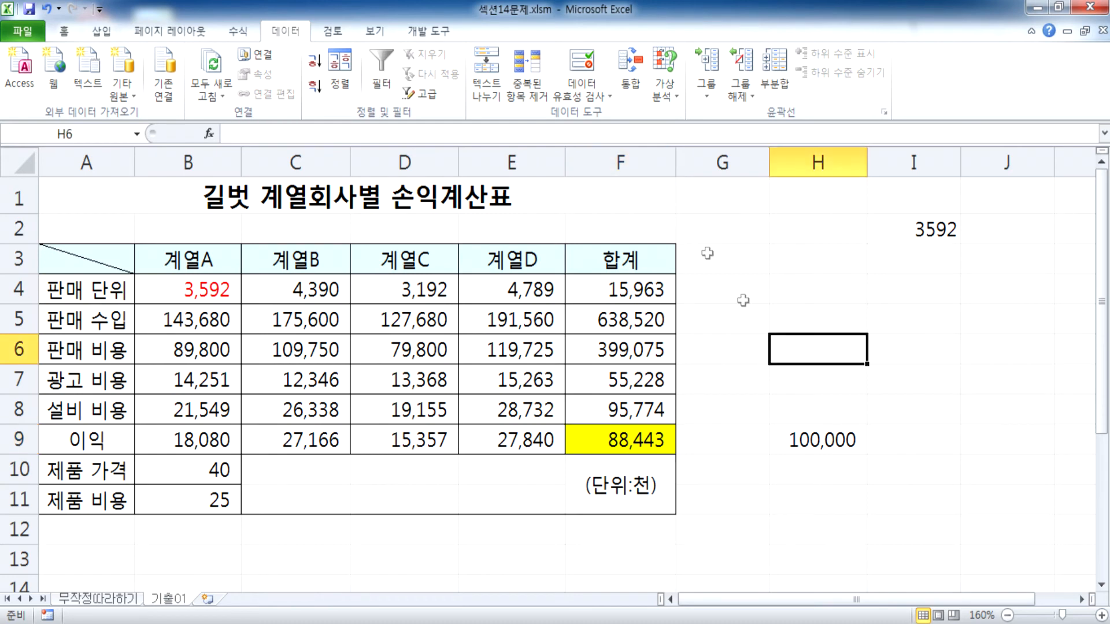
click(664, 86)
click(685, 131)
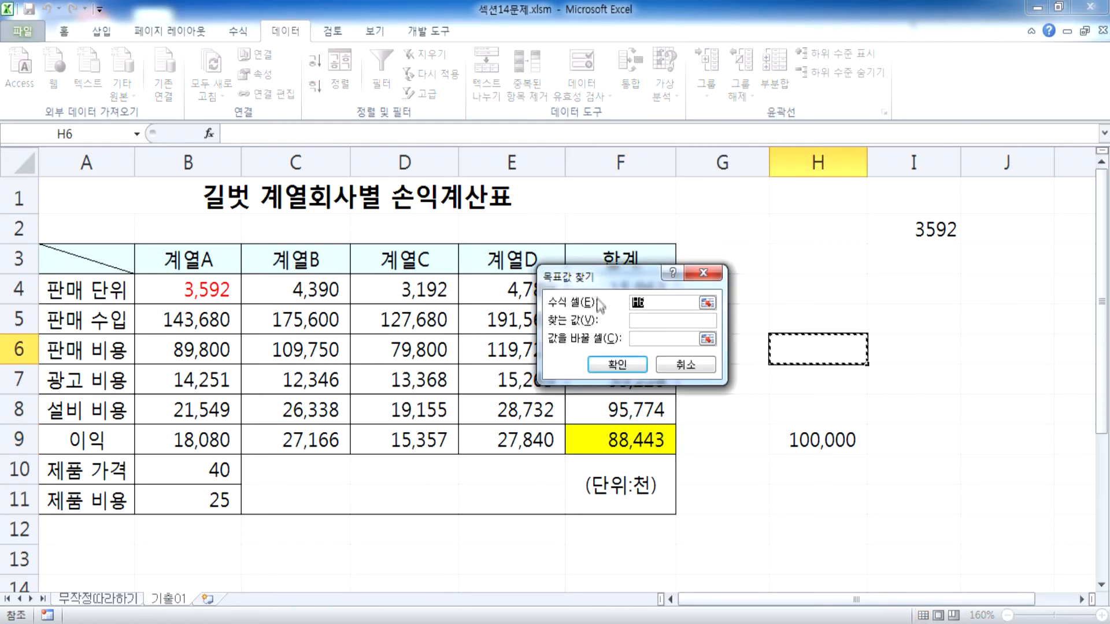
click(634, 321)
click(642, 340)
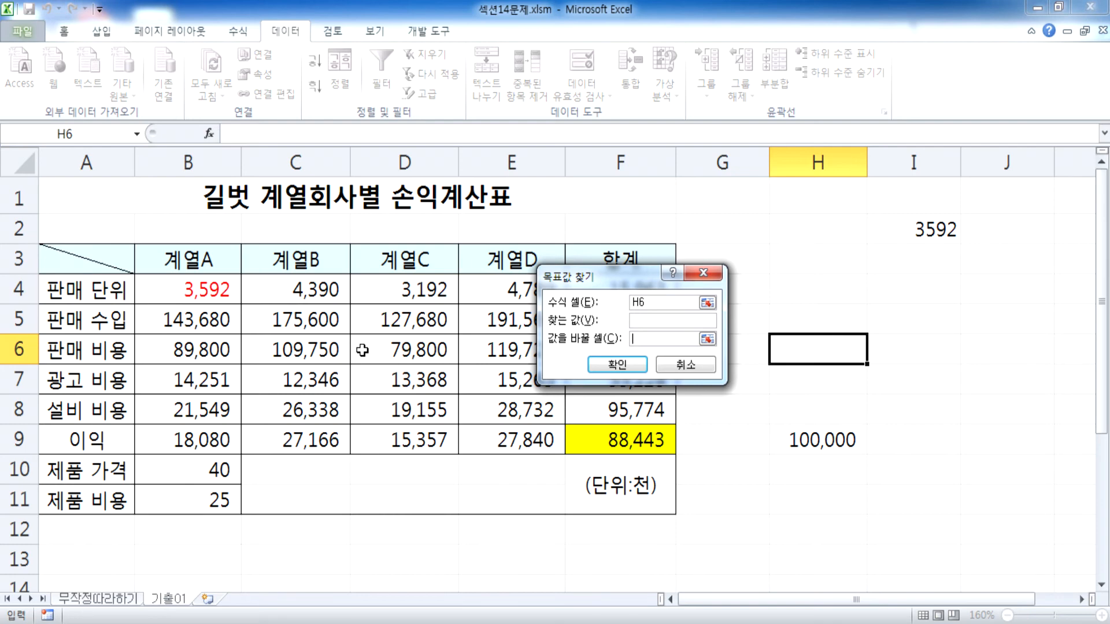
click(696, 363)
Step: Reset the font colour of the 계열A sales units in B4 to automatic
click(193, 285)
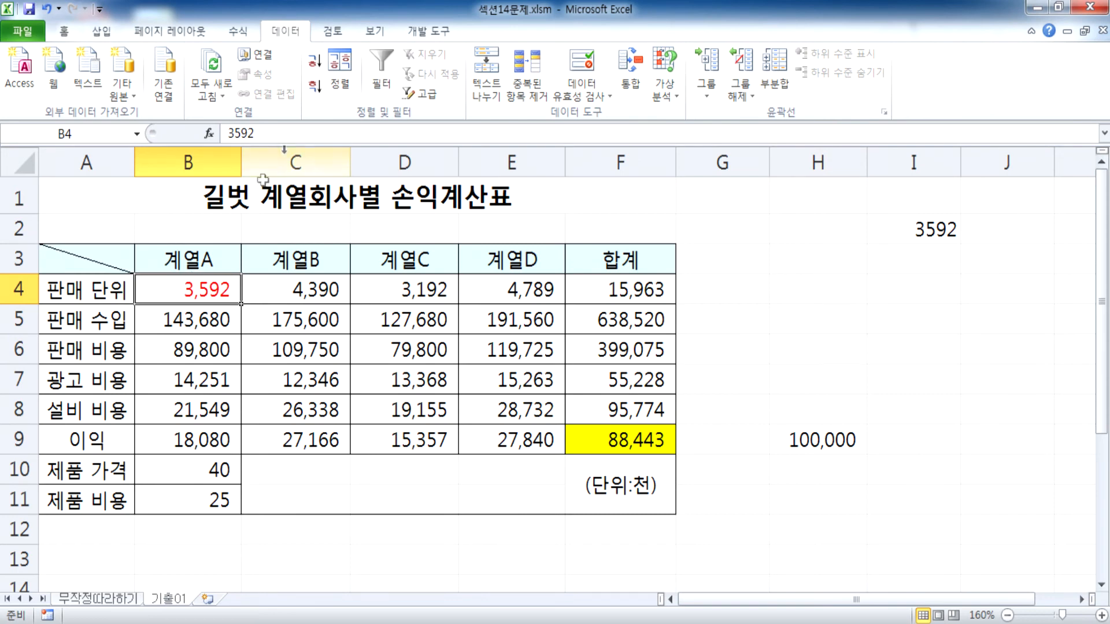
click(65, 31)
click(275, 87)
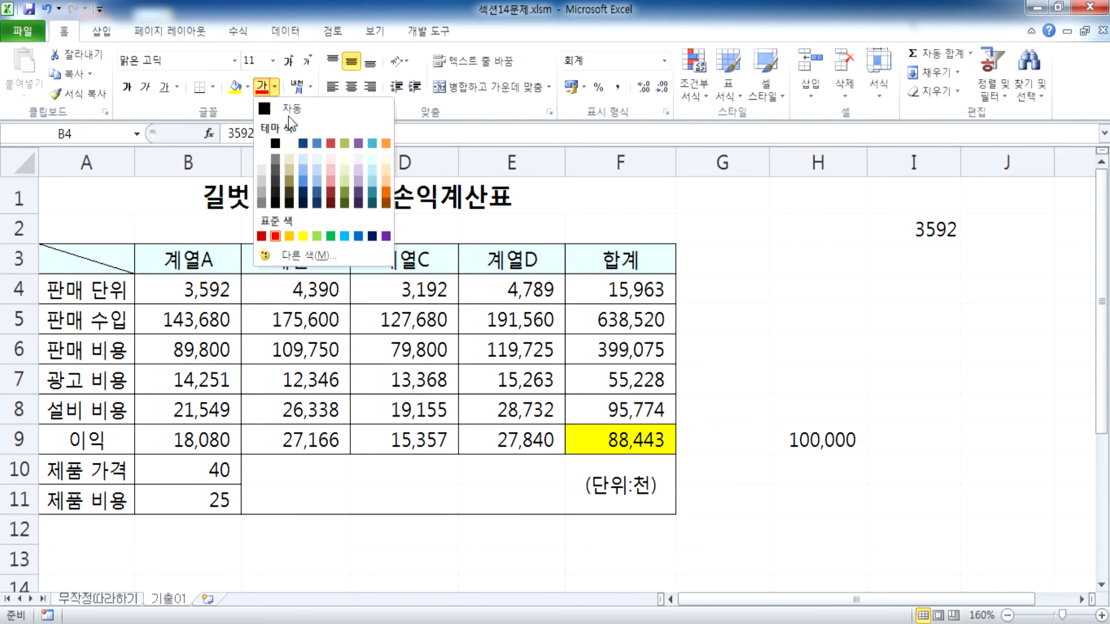
click(283, 109)
Step: Remove the fill colour from the total profit cell F9
click(601, 435)
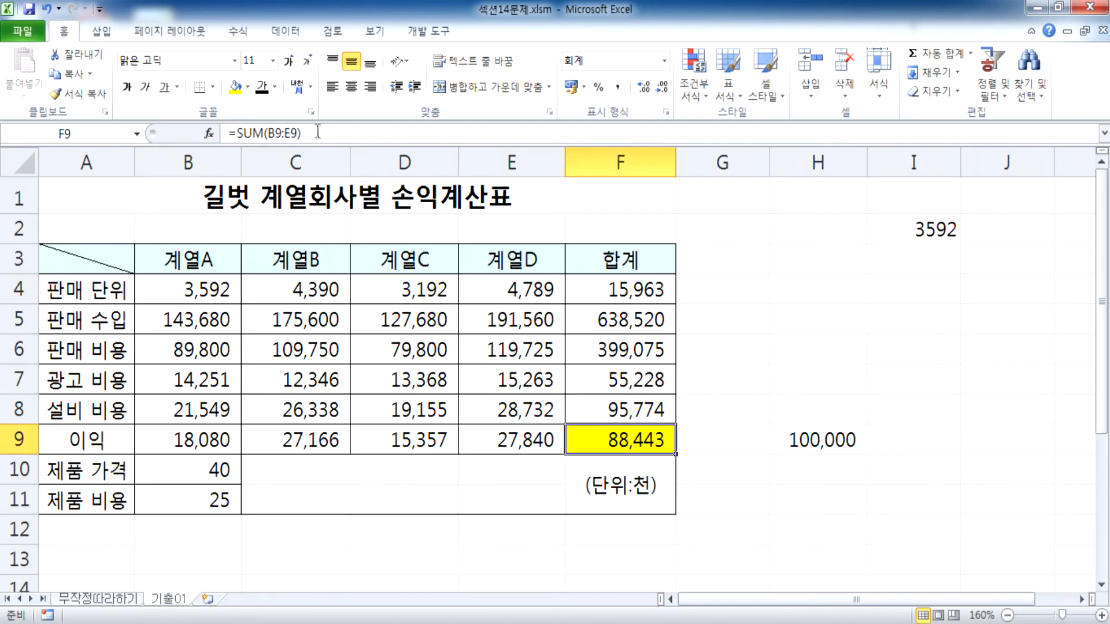
click(247, 88)
click(271, 236)
click(497, 335)
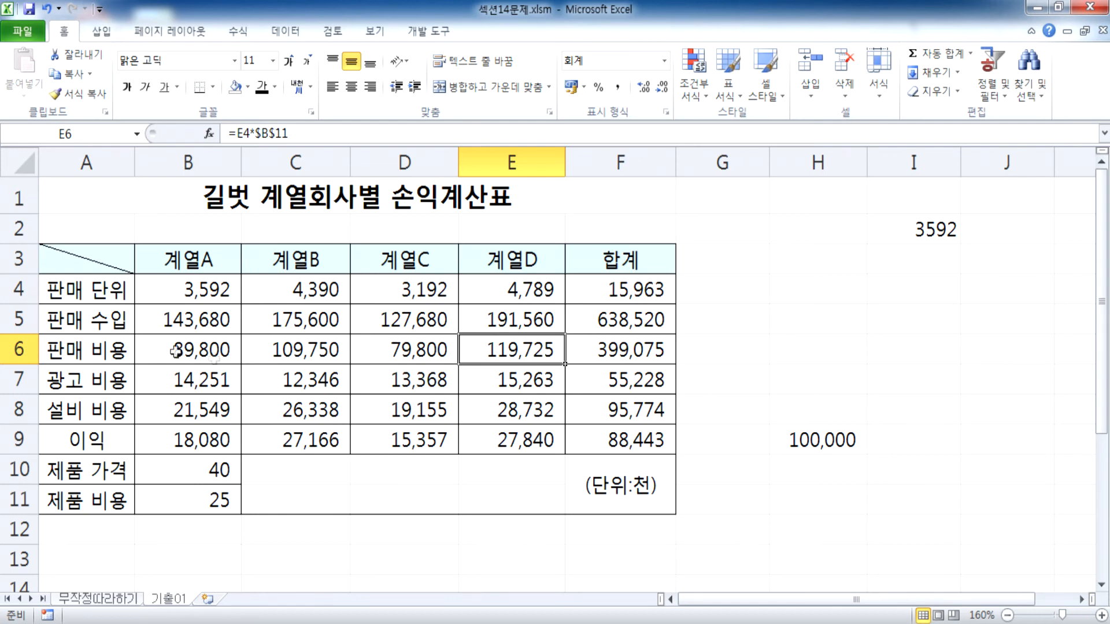
Step: Highlight the 광고 비용 total in F7 with a yellow fill
drag(98, 381, 612, 383)
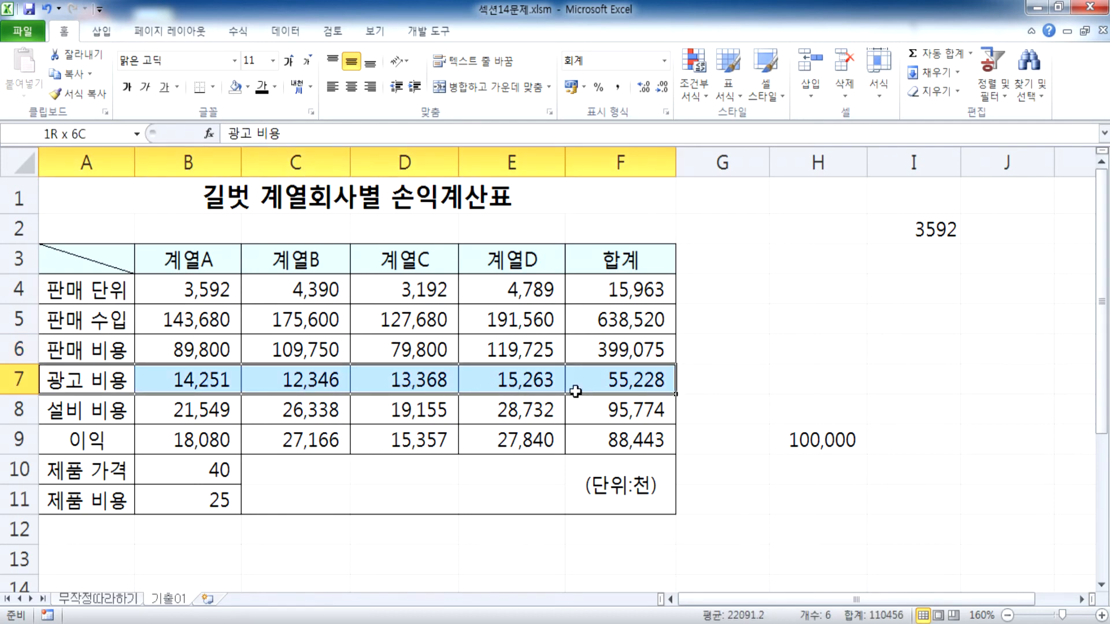
click(613, 383)
click(247, 87)
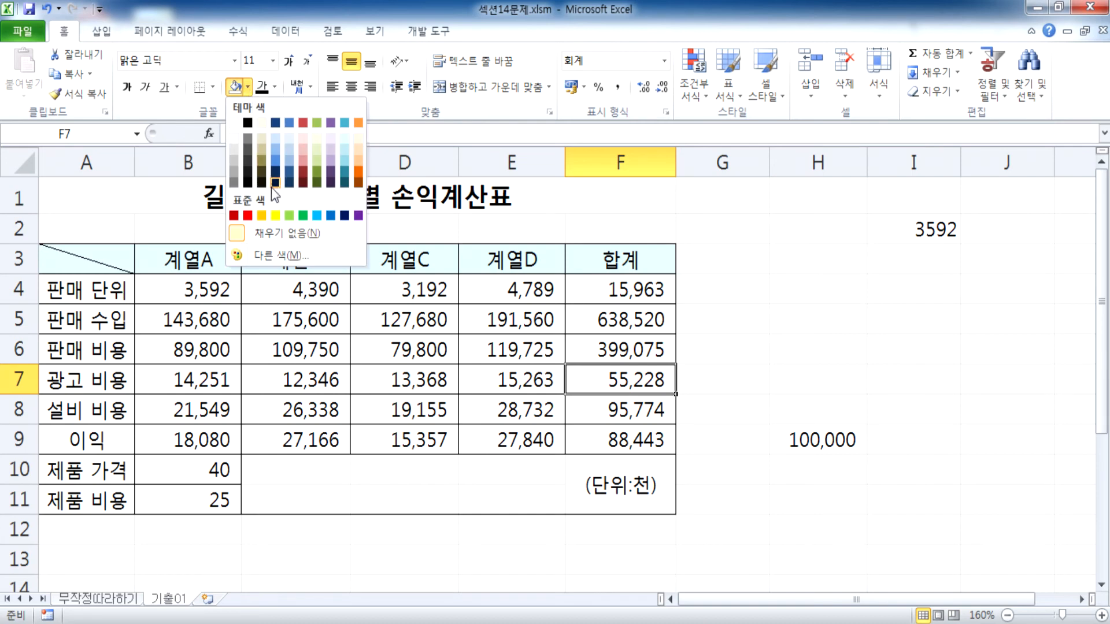
click(274, 217)
click(725, 376)
click(830, 389)
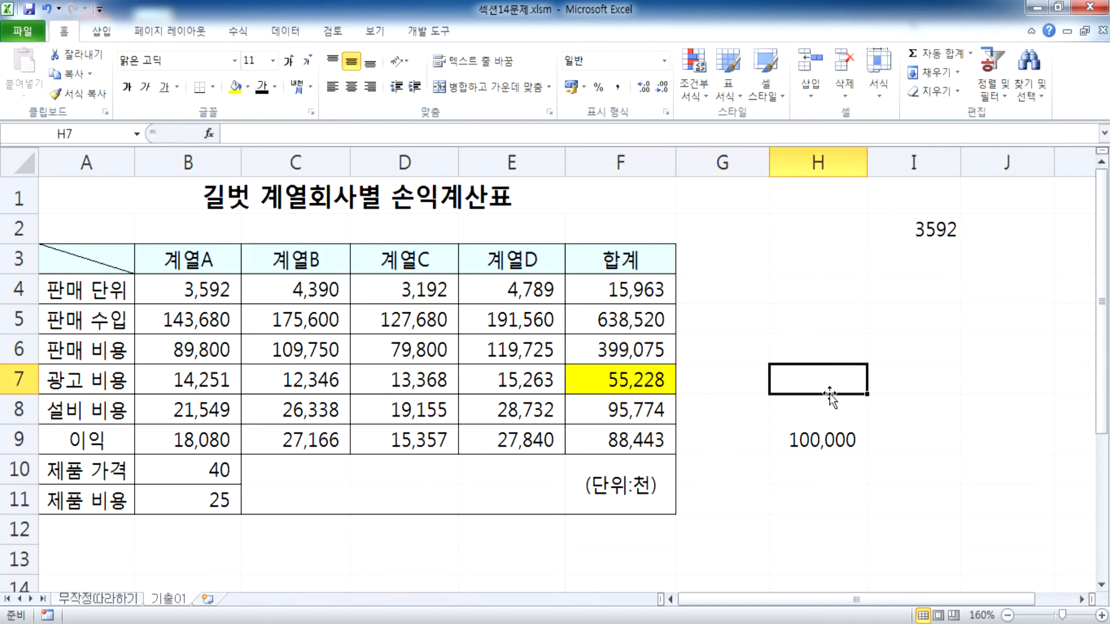
Step: Clear the helper values in H9 and I2 beside the table
click(830, 439)
key(Delete)
click(921, 231)
key(Delete)
click(735, 378)
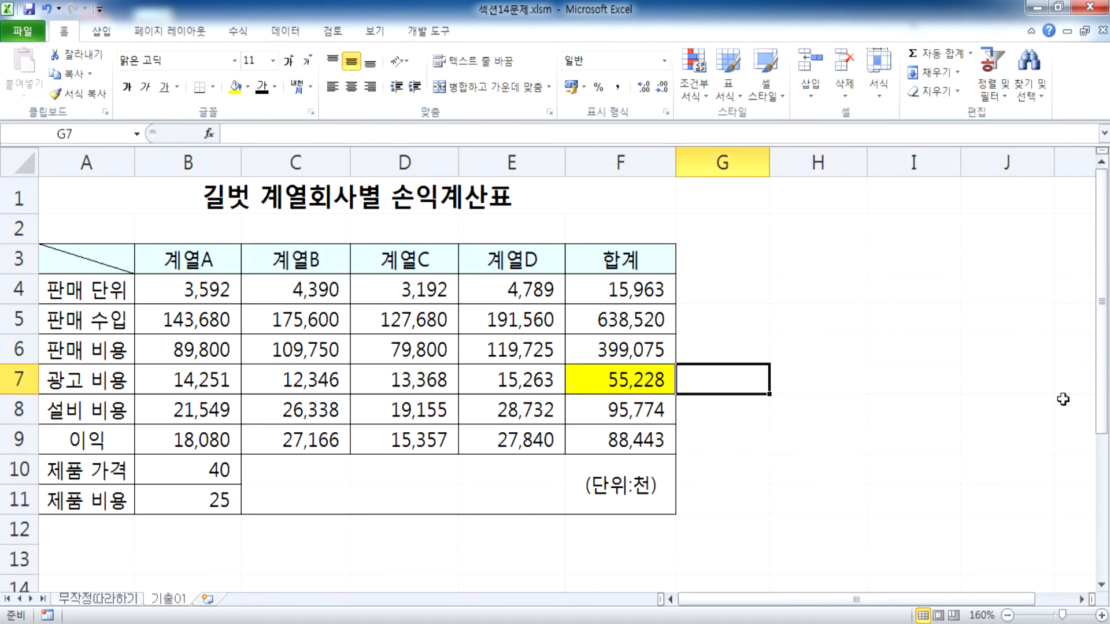
Step: Enter the target value 50000 in G7 beside the 광고 비용 total and format it with the comma style
text(50000)
key(Return)
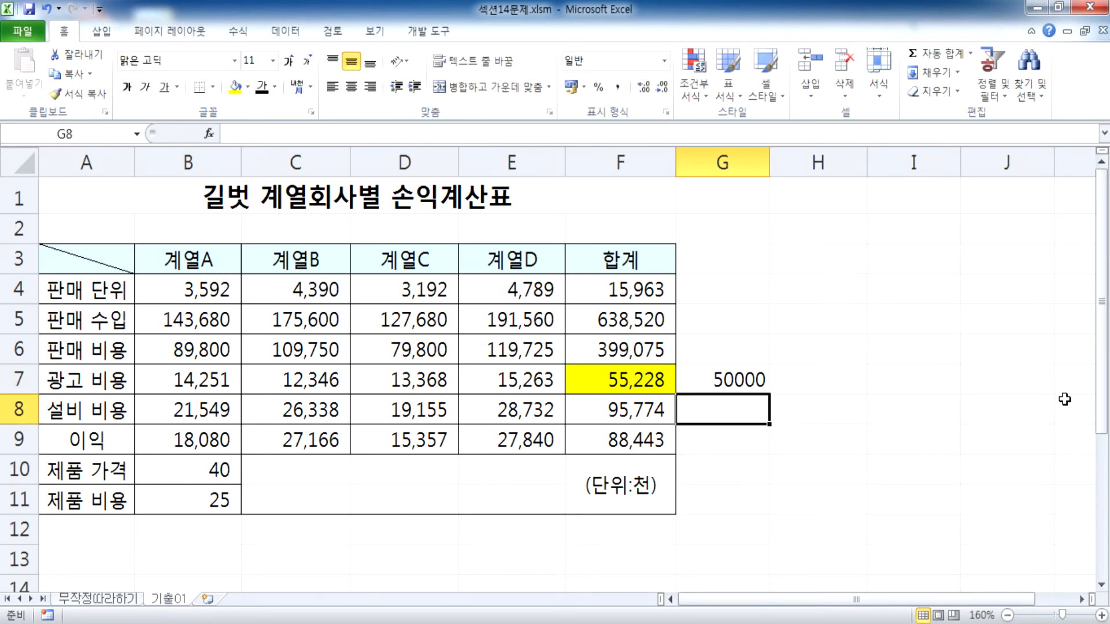
click(609, 378)
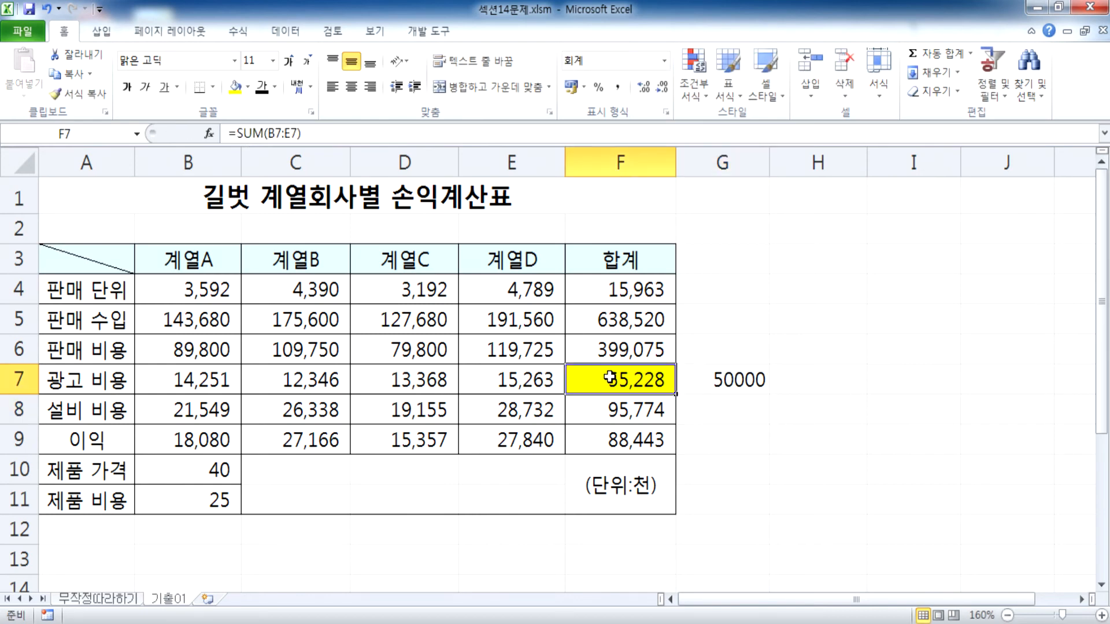
click(730, 382)
click(618, 87)
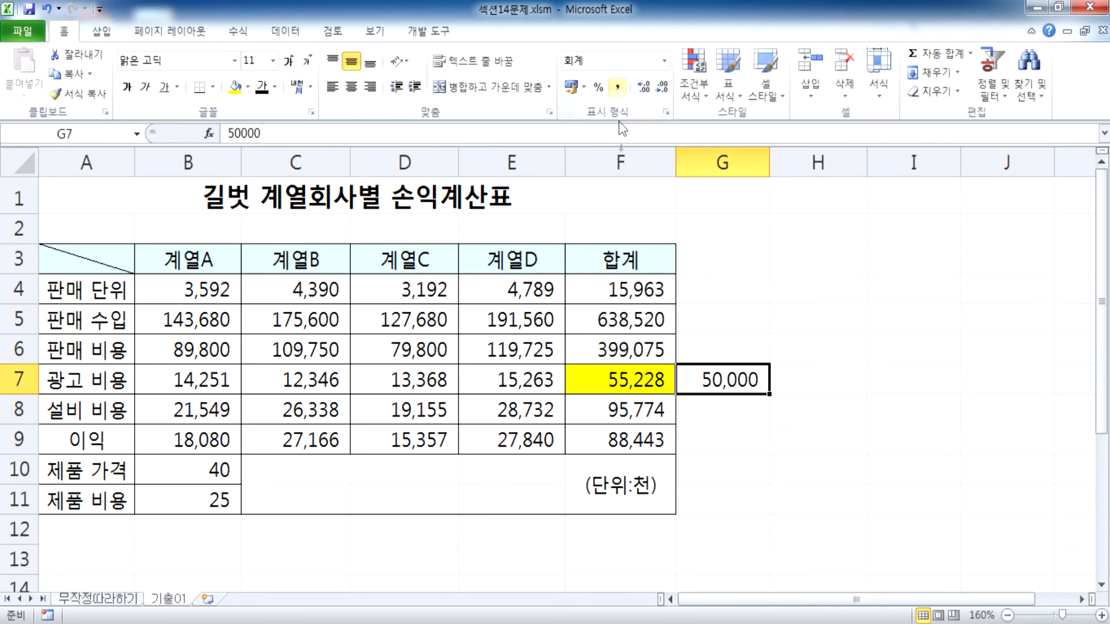
Step: Inspect the SUM formula in F7 and the 광고 비용 cells B7:E7 that it adds up
double_click(619, 379)
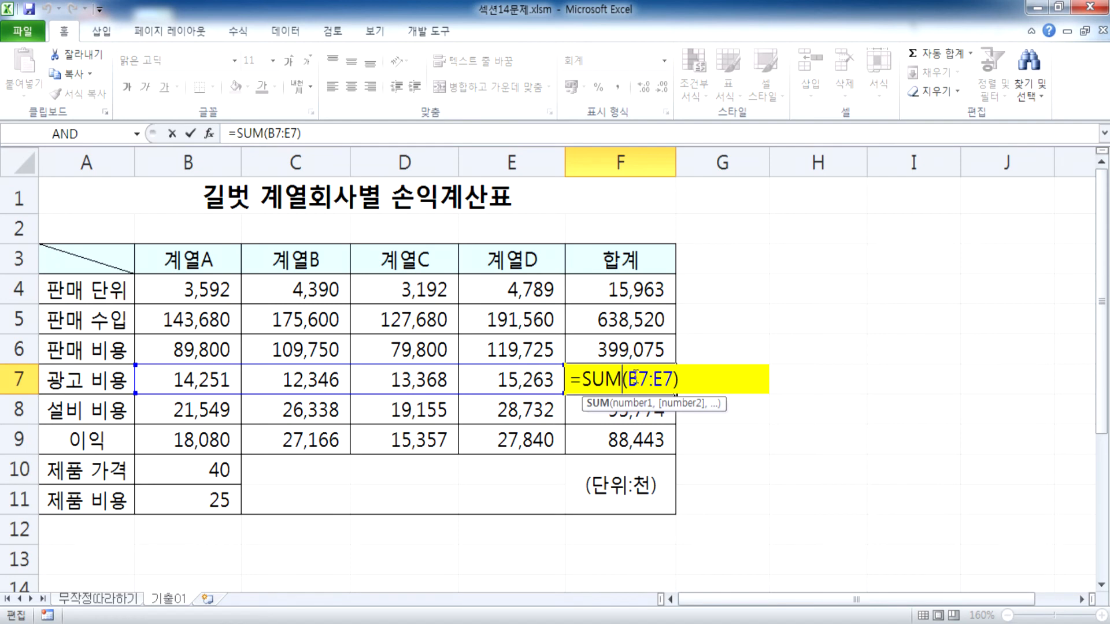
key(Escape)
drag(202, 384, 488, 378)
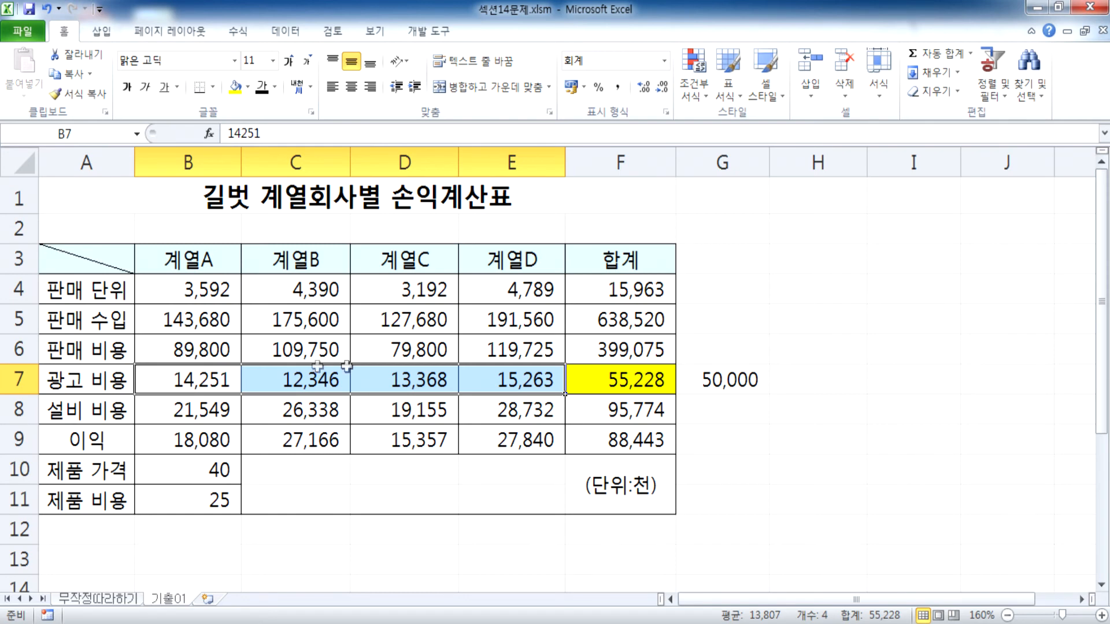
click(607, 386)
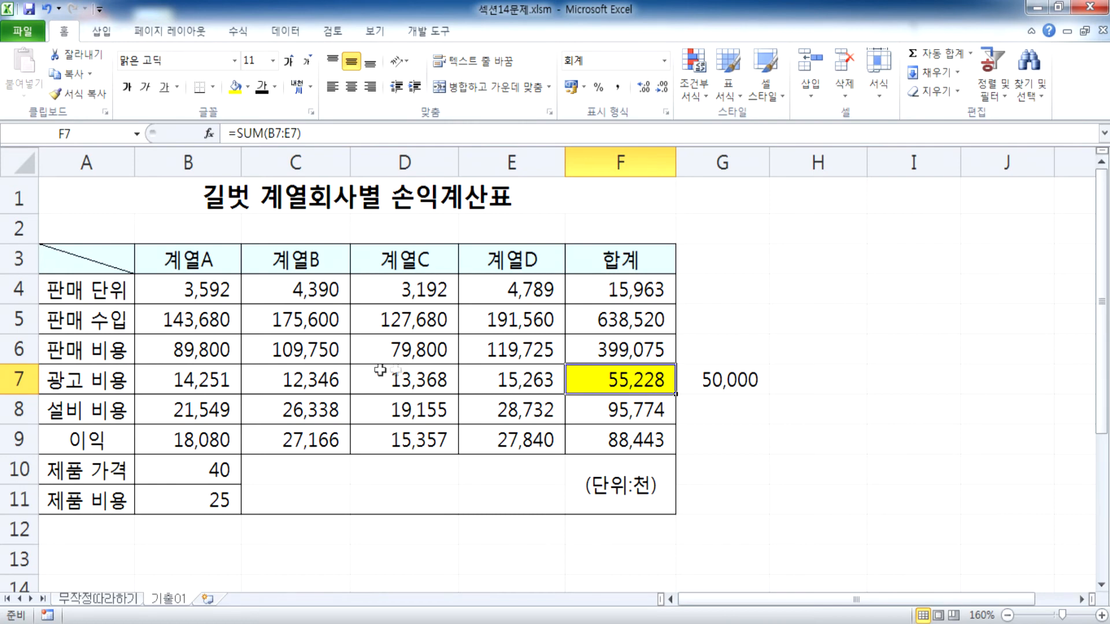
drag(193, 380, 516, 382)
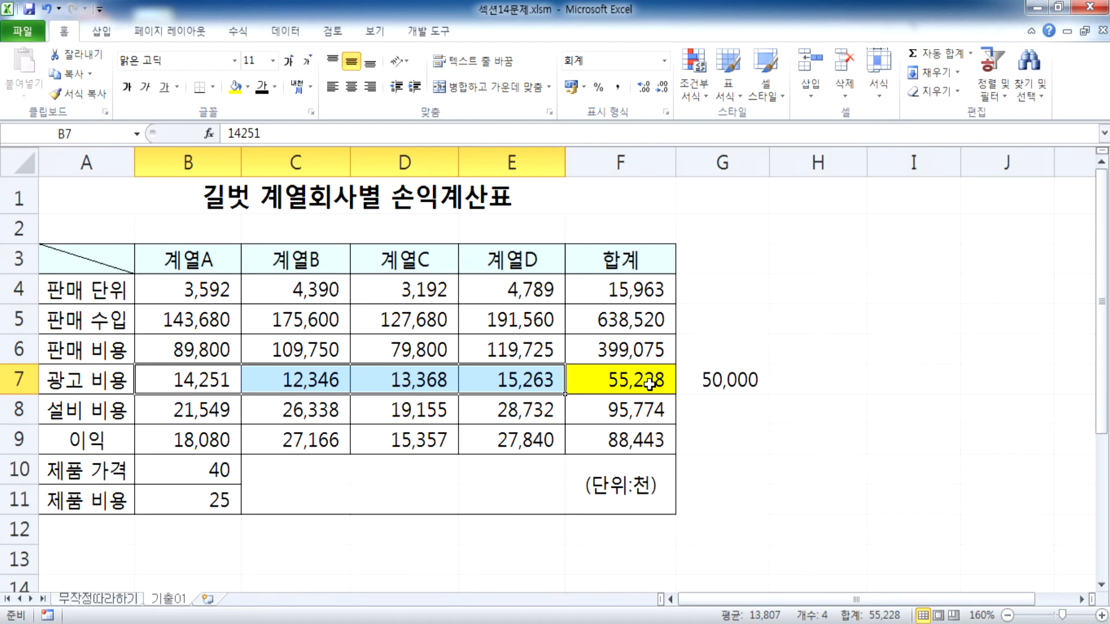
click(612, 381)
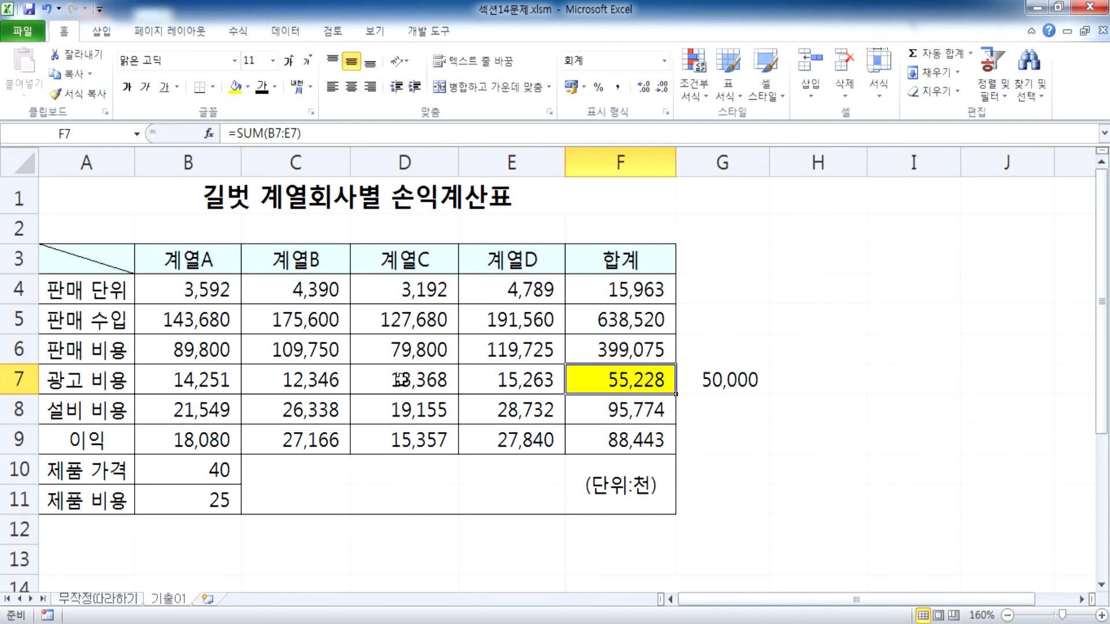
Step: Colour the text of the 계열C 광고 비용 value in D7 red
click(401, 380)
click(275, 87)
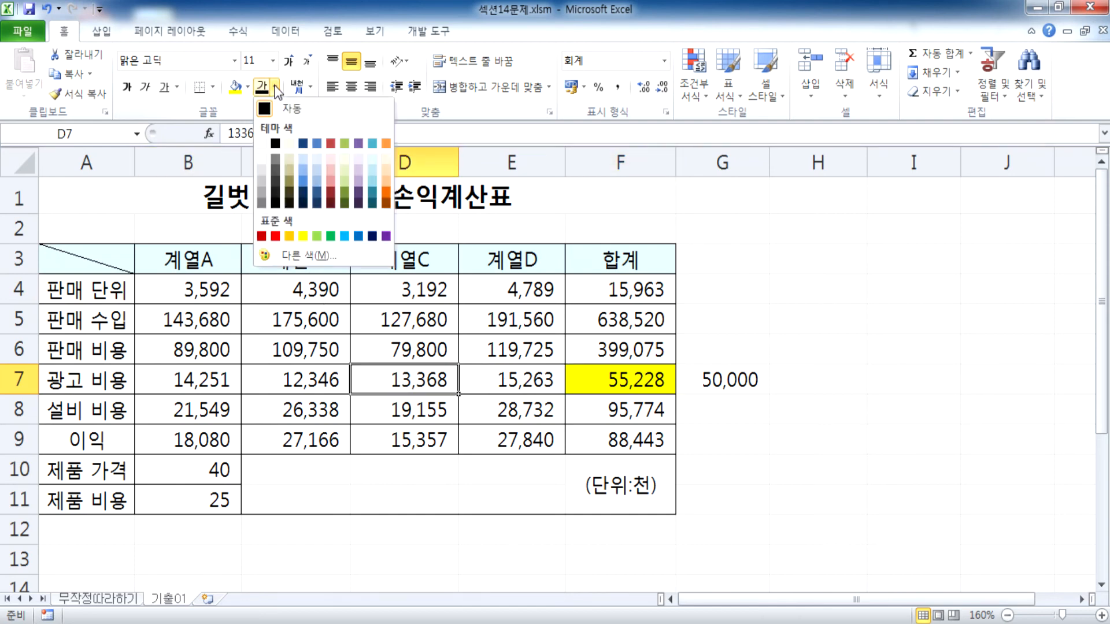
click(275, 236)
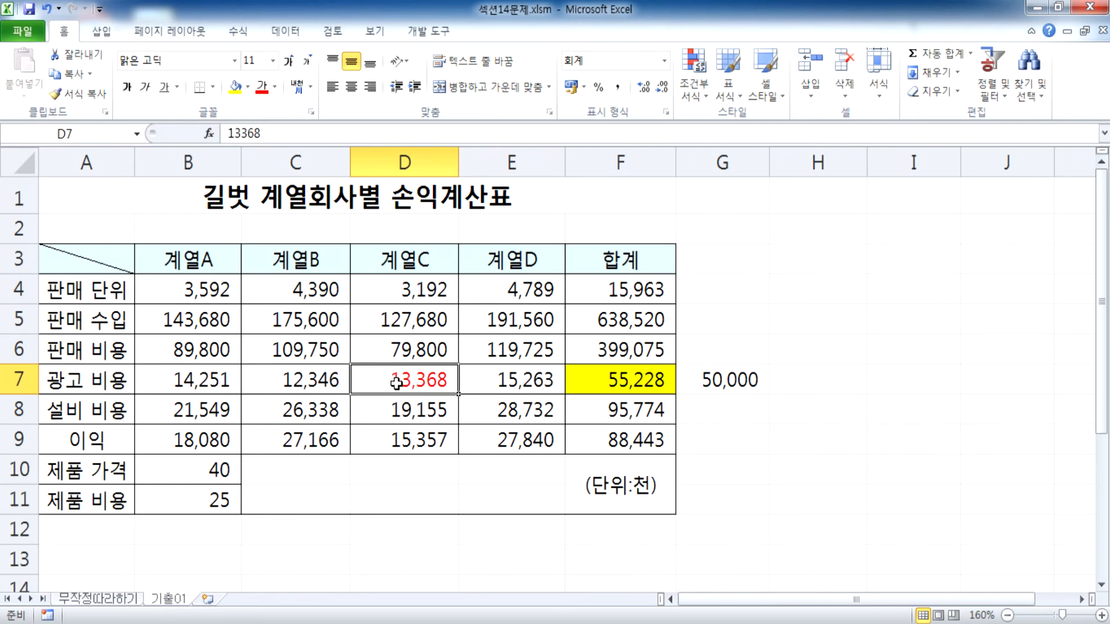
click(789, 281)
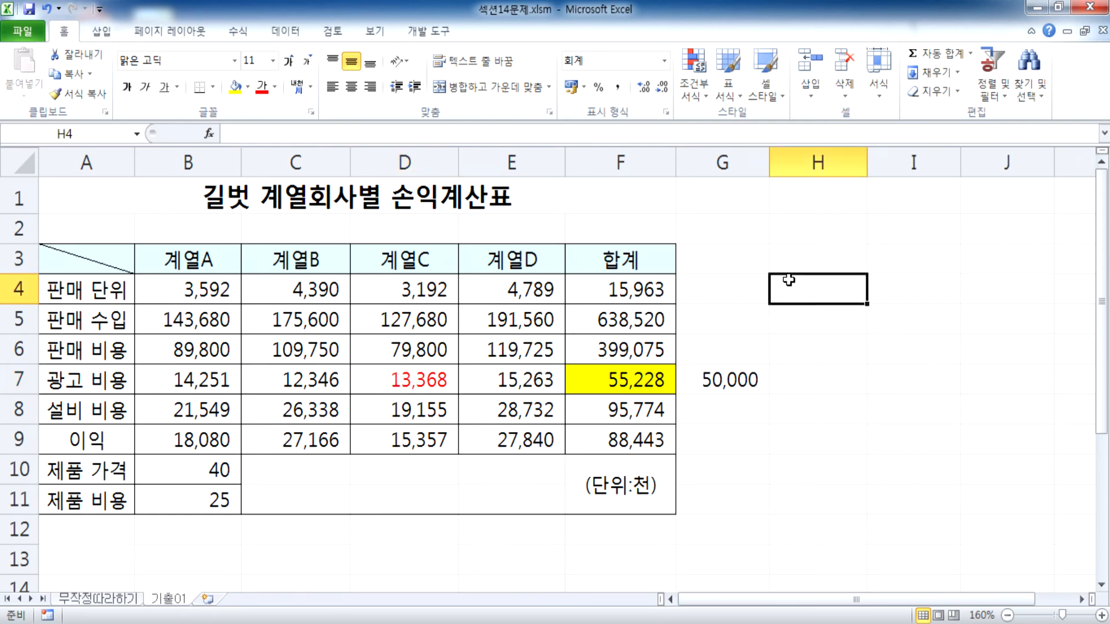
click(742, 236)
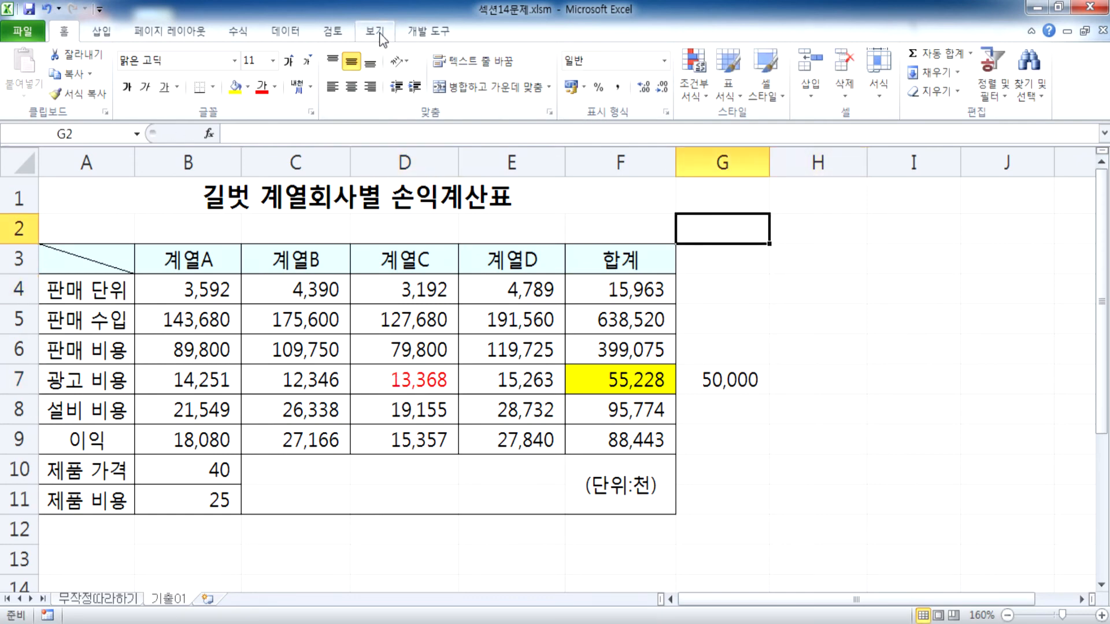
Step: Run Goal Seek on F7 with target 50000 by changing D7, accept the result and undo it
click(332, 31)
click(285, 31)
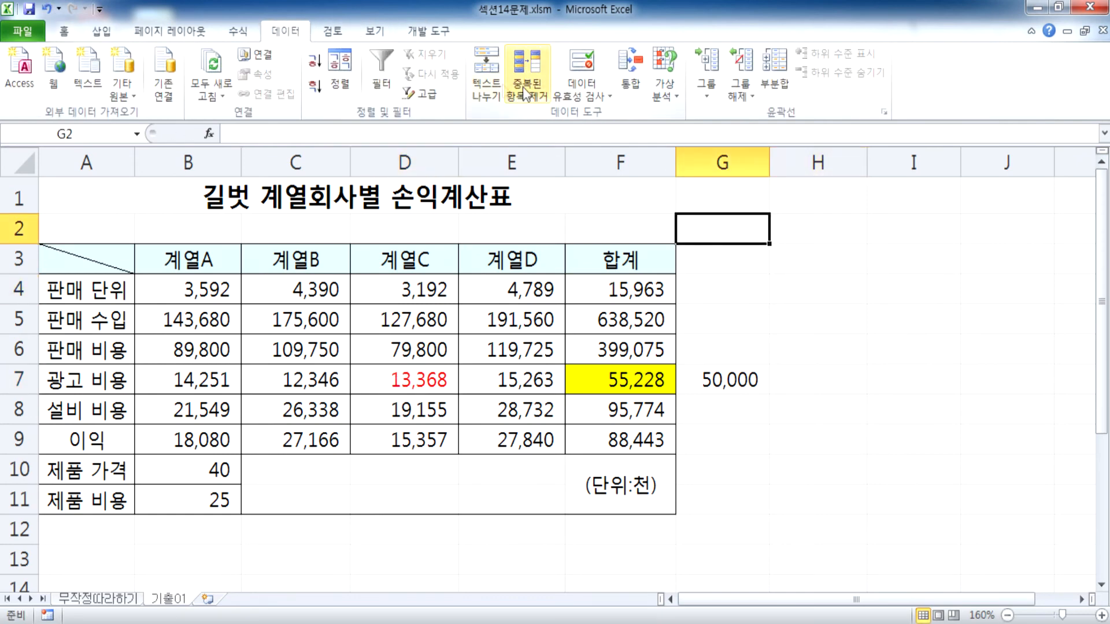
click(665, 84)
click(698, 136)
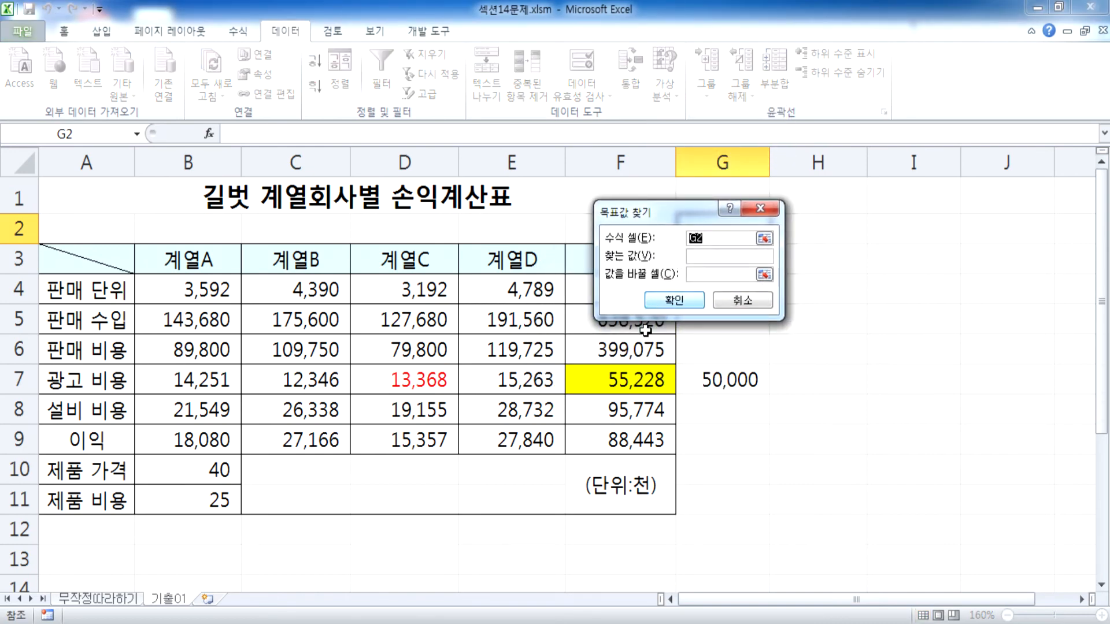
click(597, 379)
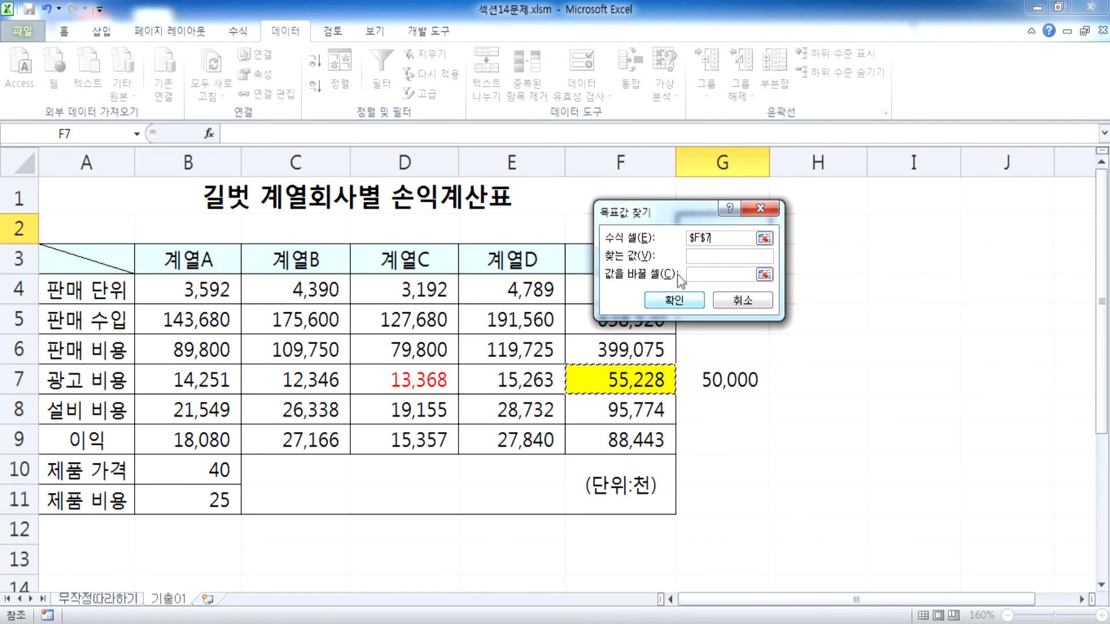
click(699, 259)
text(50000)
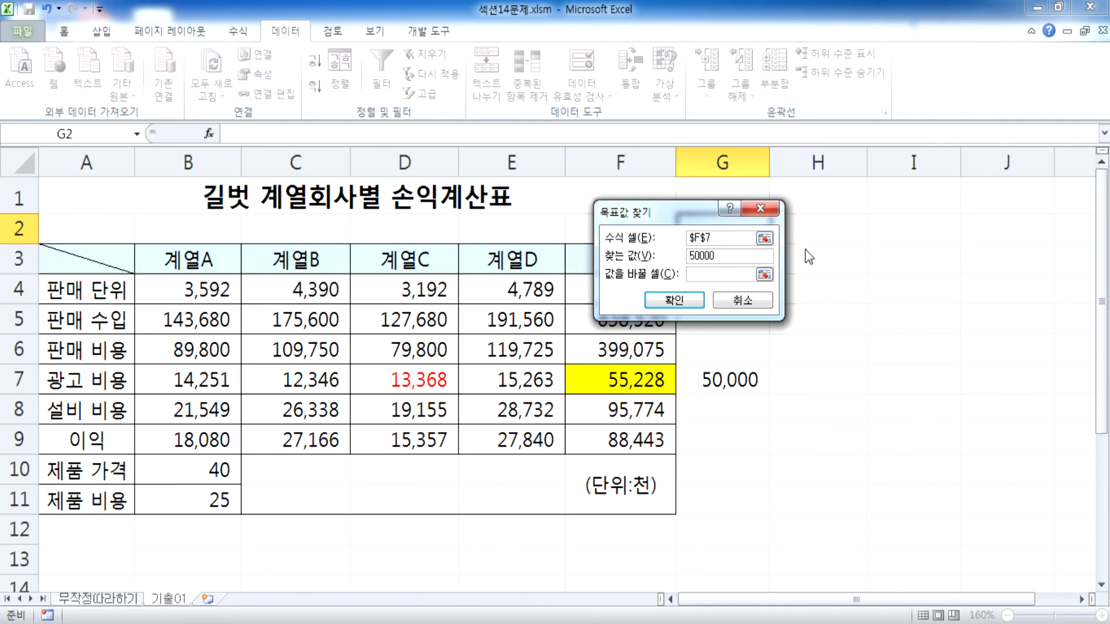
click(699, 274)
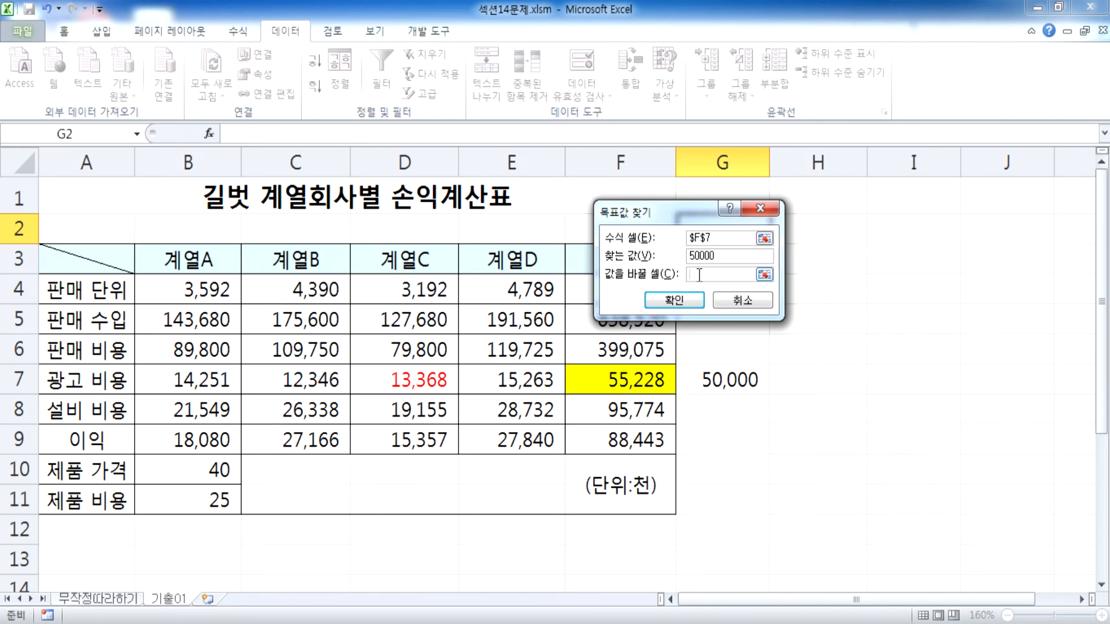
click(416, 380)
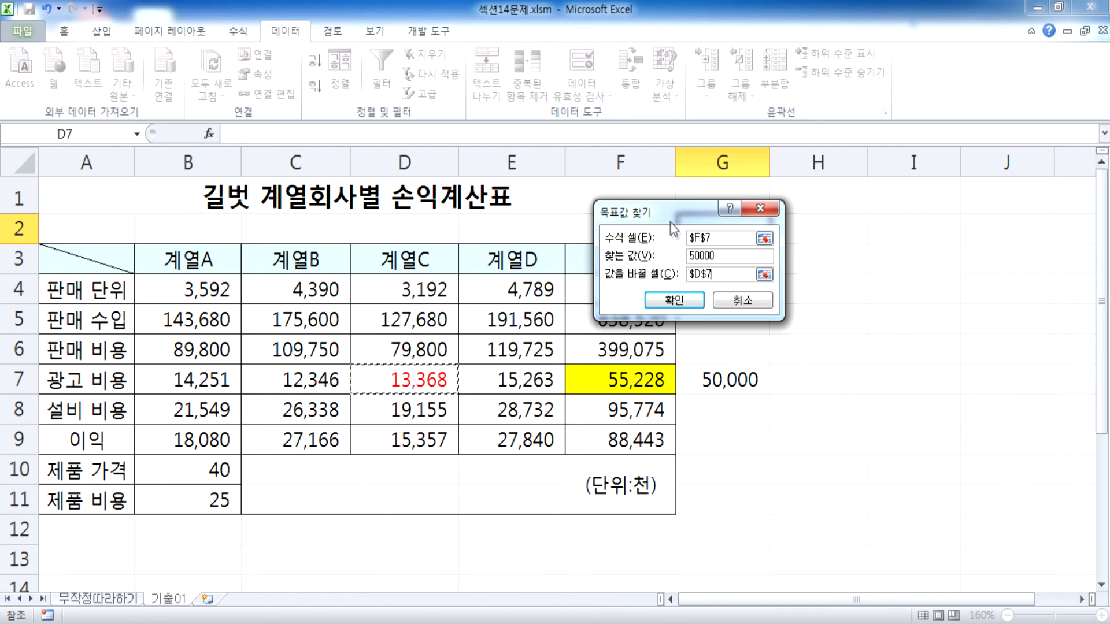
click(683, 300)
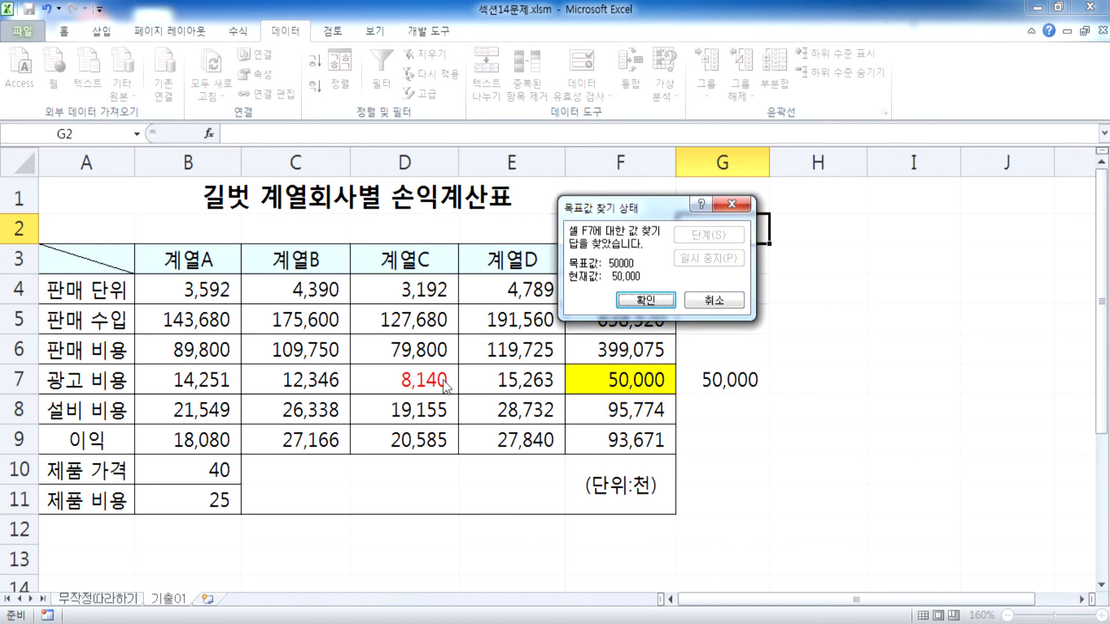
click(628, 305)
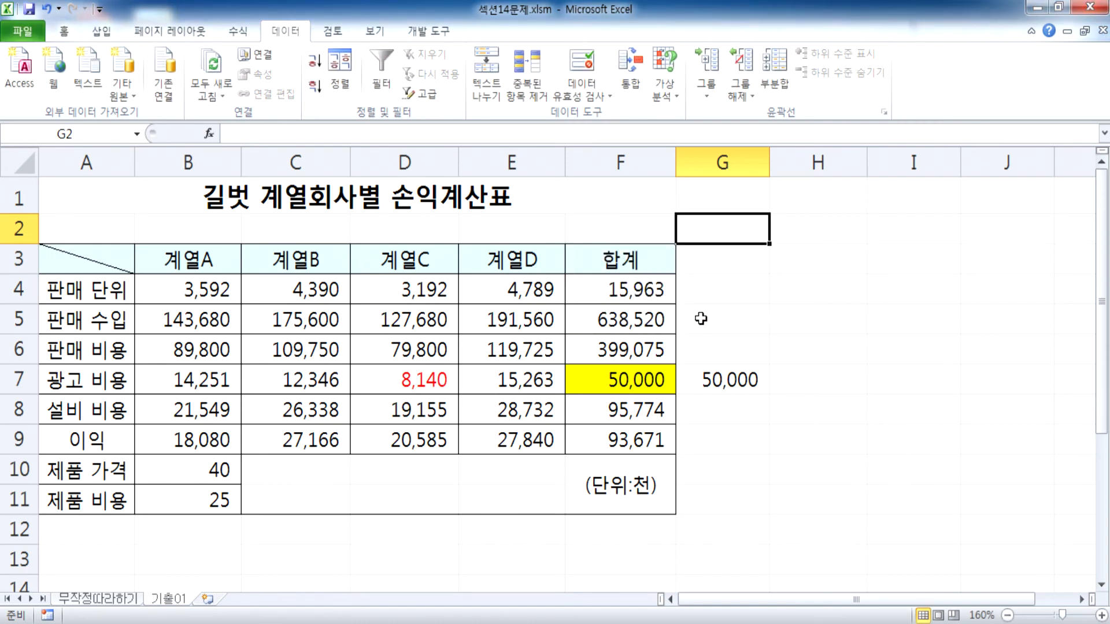
key(ctrl+z)
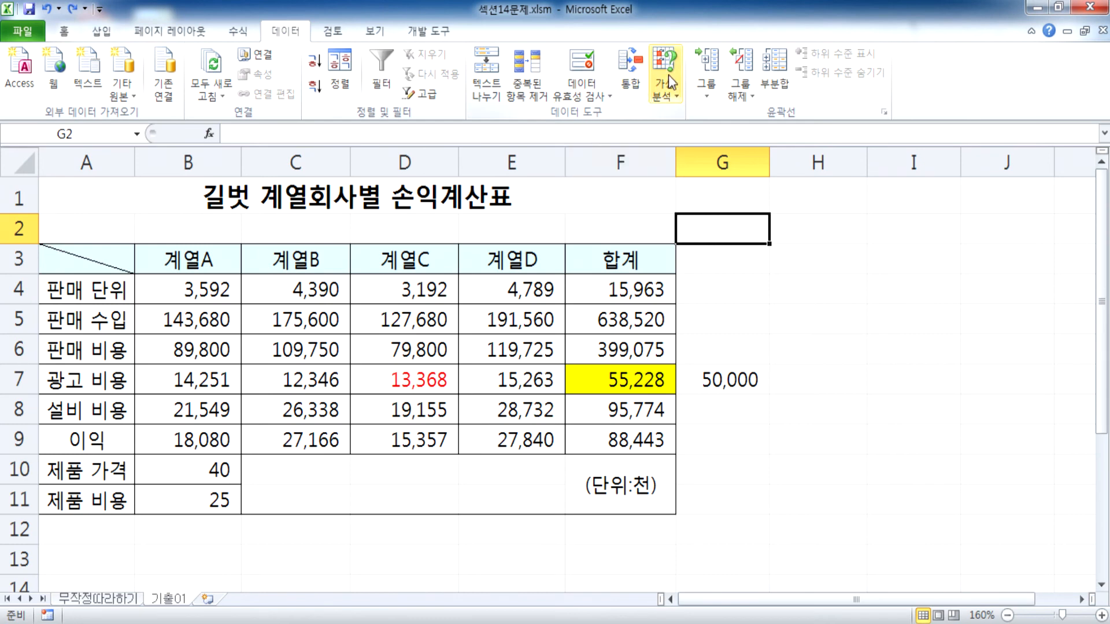
Step: Try Goal Seek on F7 with target 50000, using the 계열D 판매 비용 cell E6 as the changing cell
click(658, 87)
click(682, 134)
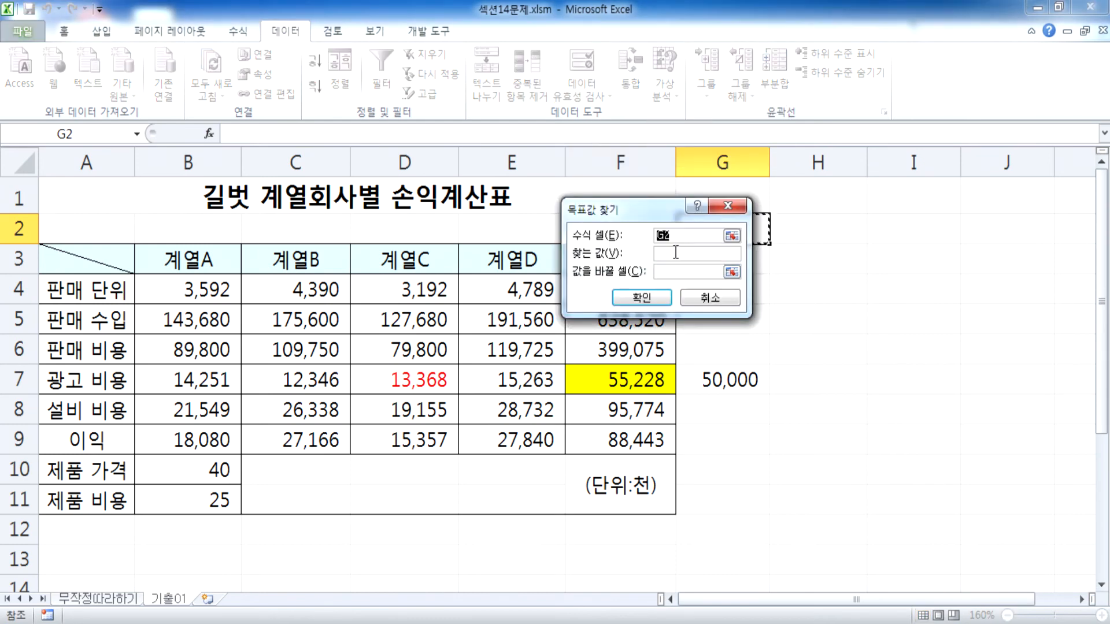
click(629, 377)
click(672, 251)
text(5000)
click(668, 274)
click(514, 291)
click(482, 354)
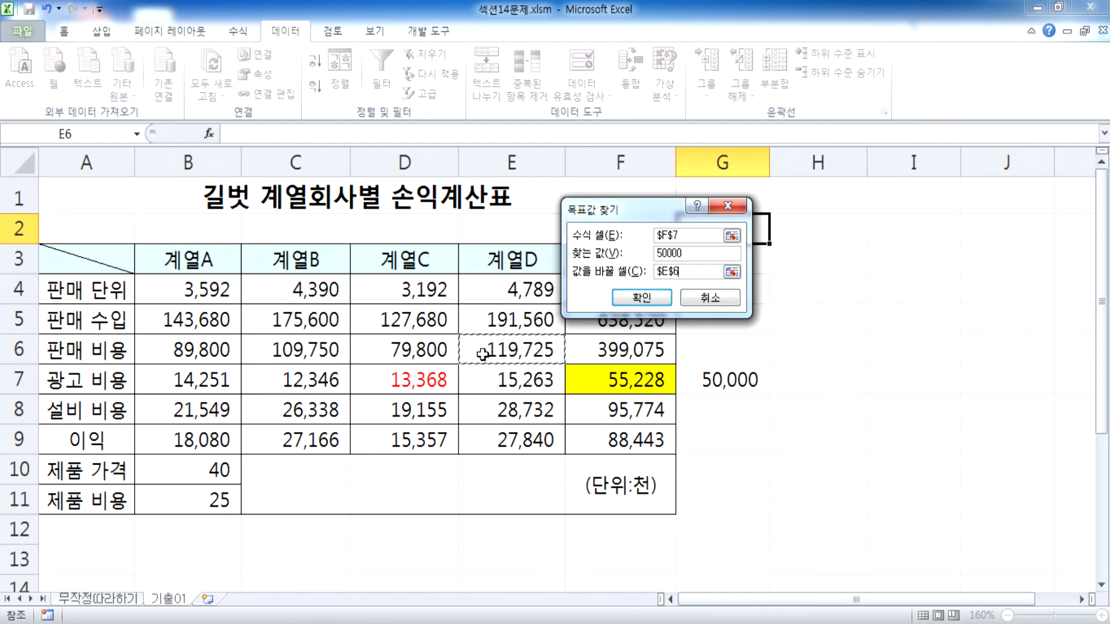
click(647, 301)
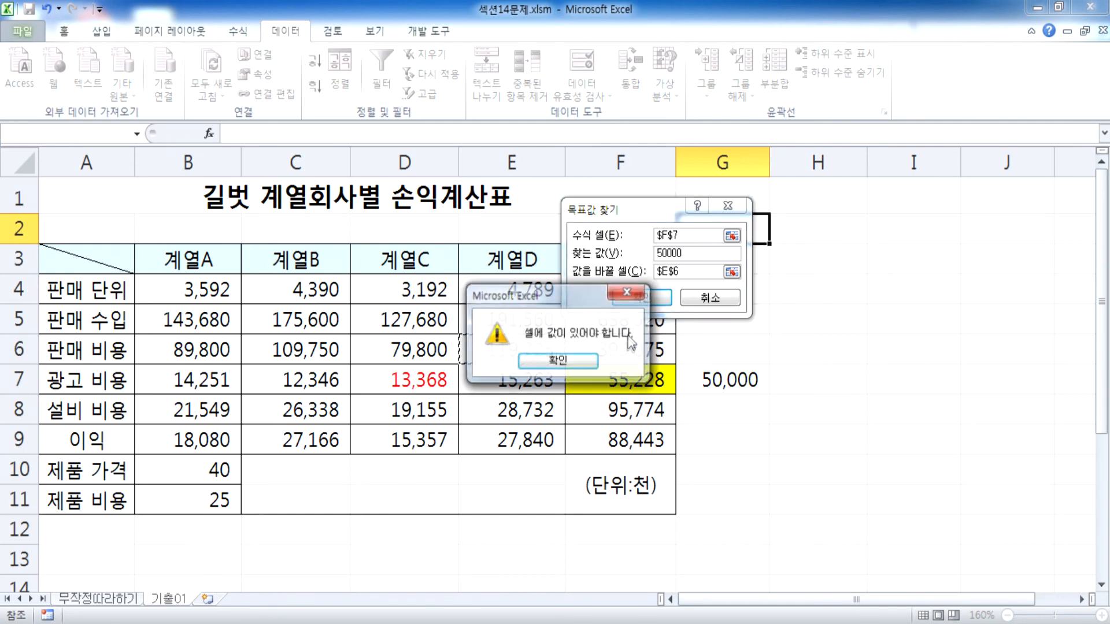
click(579, 359)
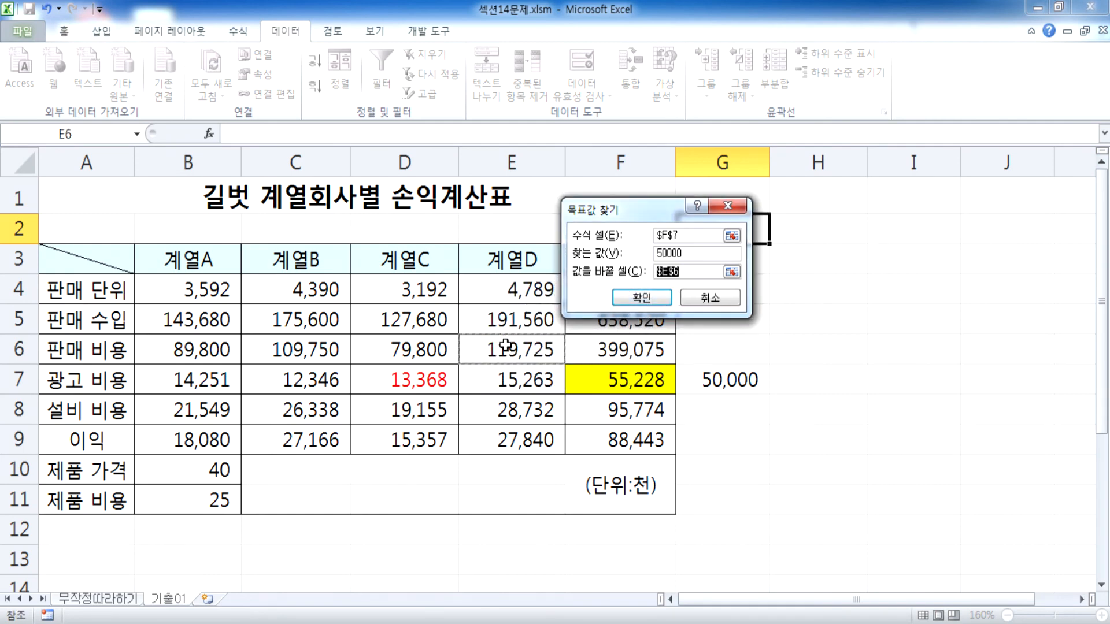
Step: Try the same Goal Seek with the 계열D 설비 비용 cell E8 as the changing cell, and cancel it
click(505, 411)
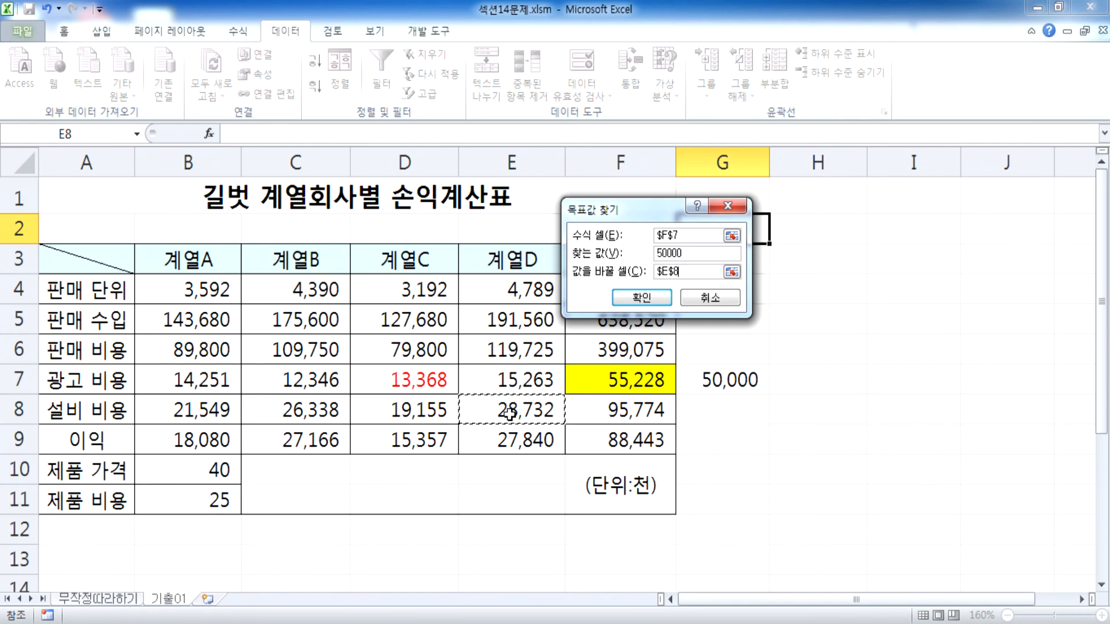
click(641, 300)
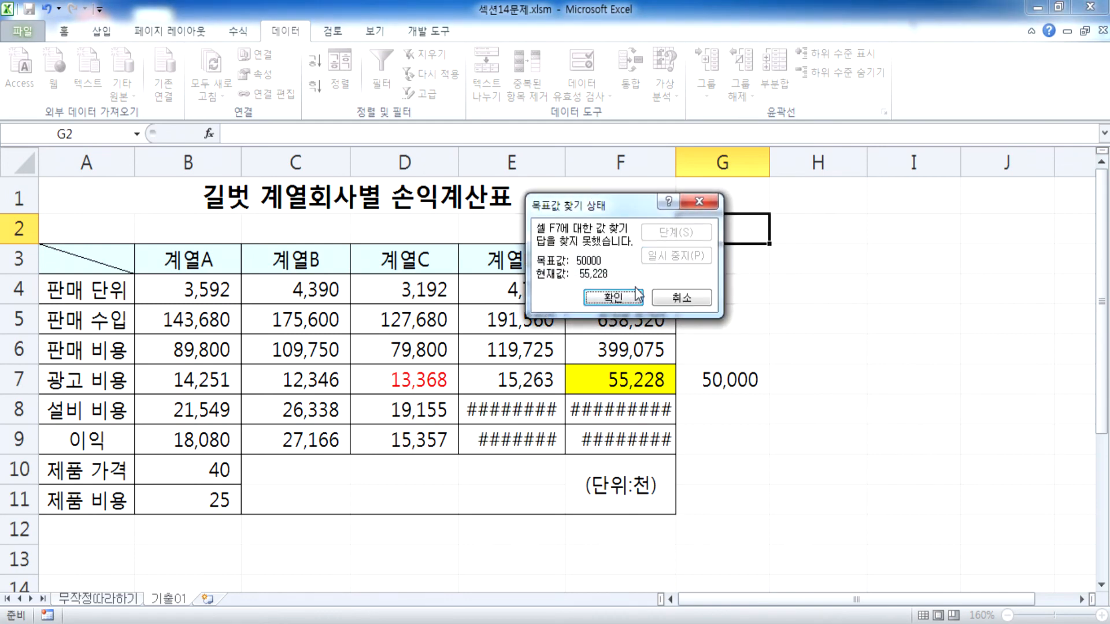
click(682, 298)
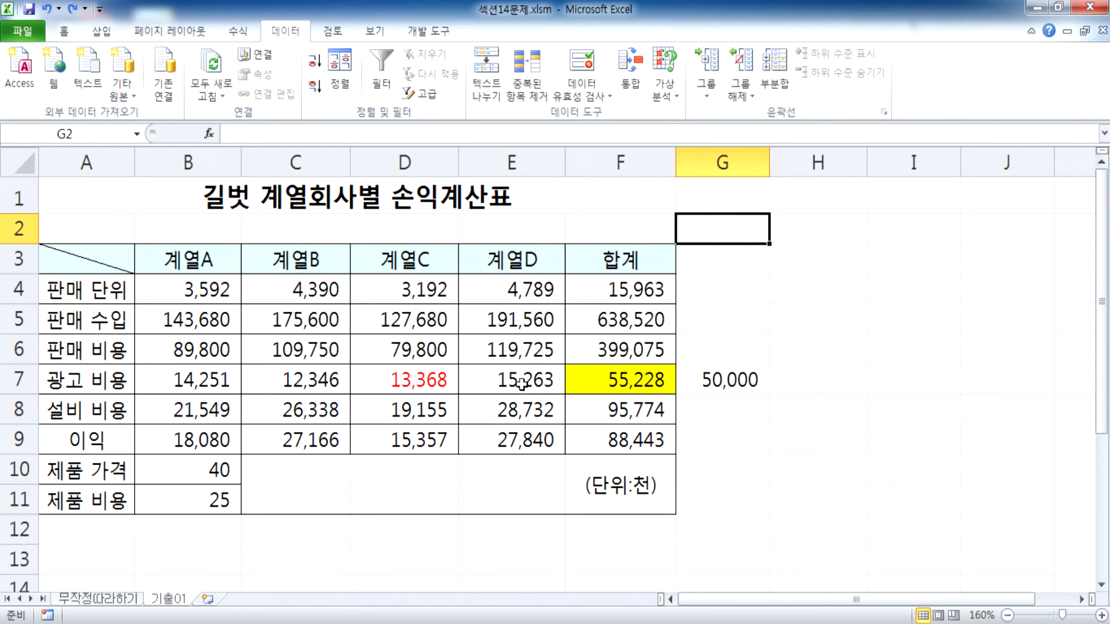
click(723, 310)
click(648, 81)
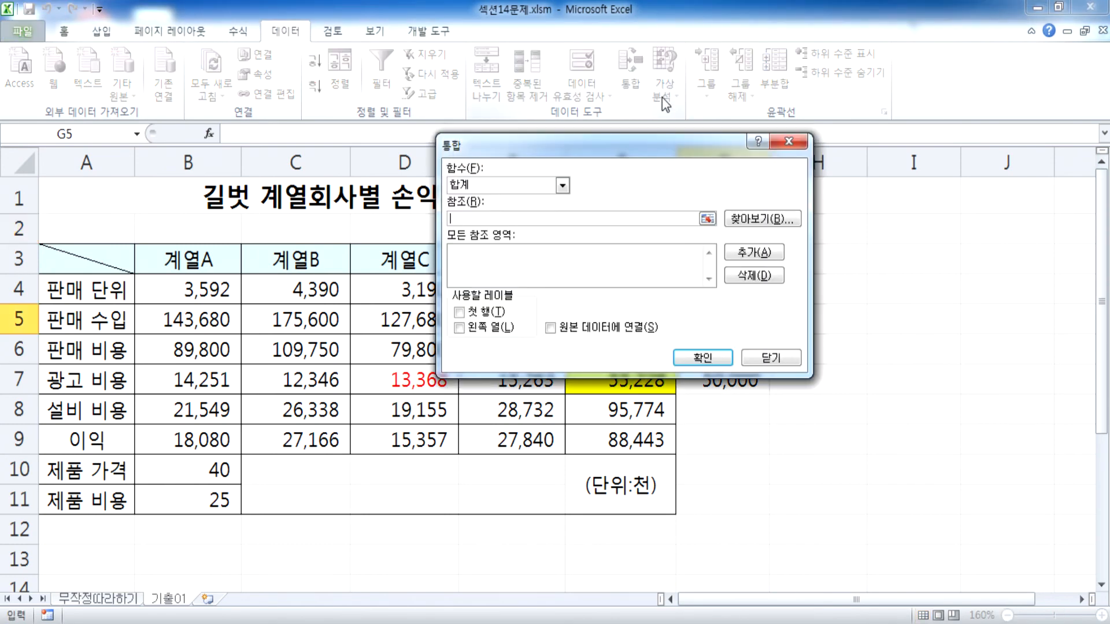
key(Escape)
Step: Use Goal Seek to bring the 광고 비용 total in F7 to 50000 by changing D7, and accept the result
click(664, 97)
click(718, 136)
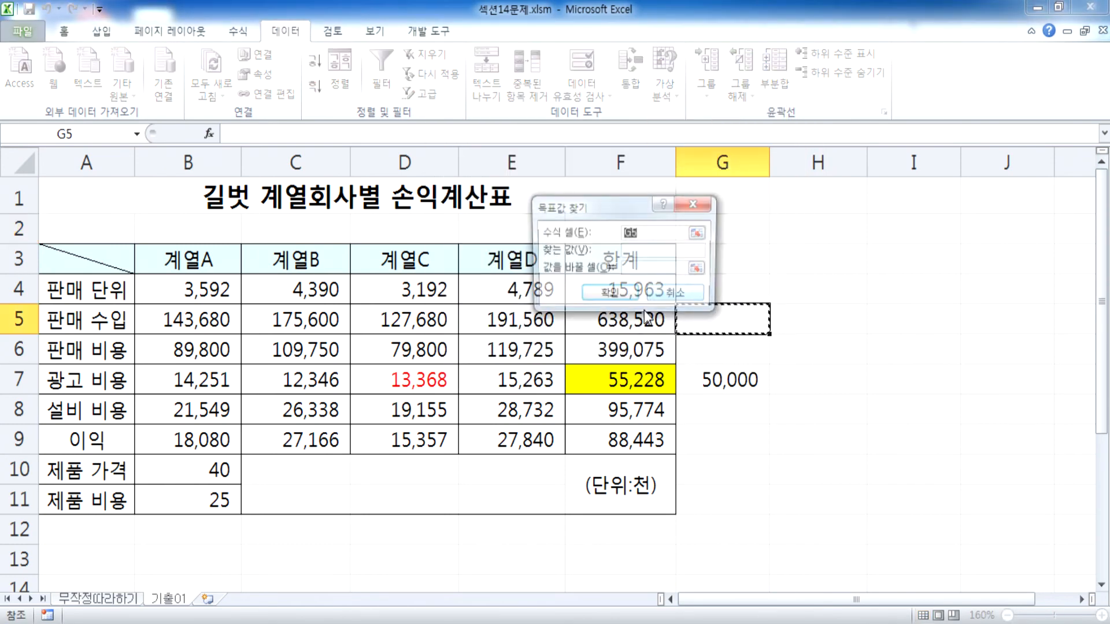
drag(612, 214, 667, 223)
click(685, 263)
click(693, 242)
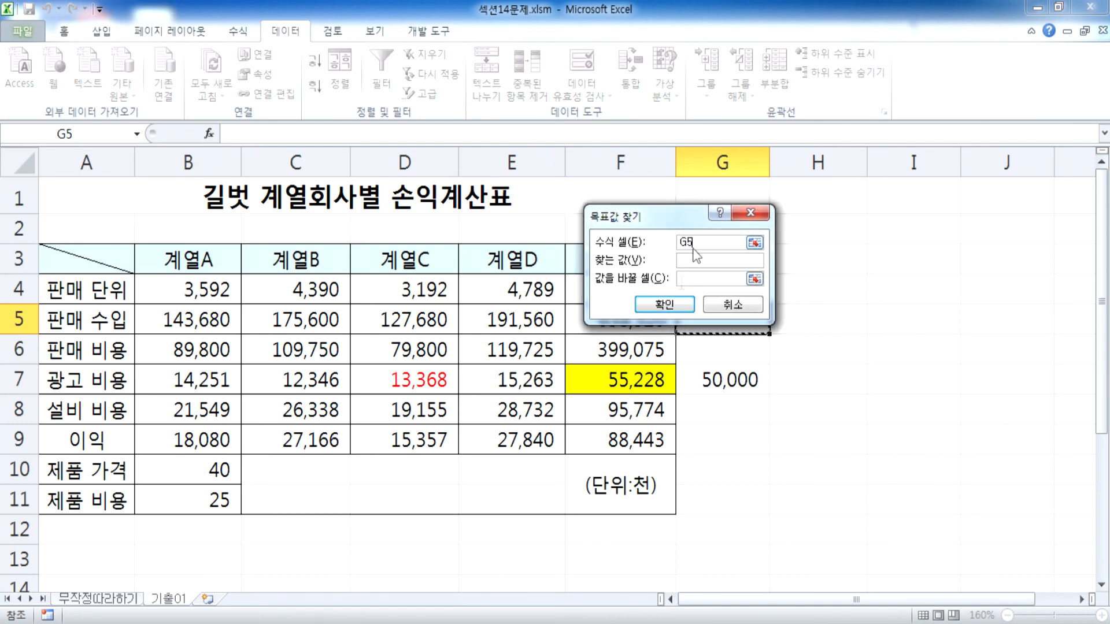
click(631, 379)
click(698, 259)
text(50000)
click(708, 279)
click(411, 379)
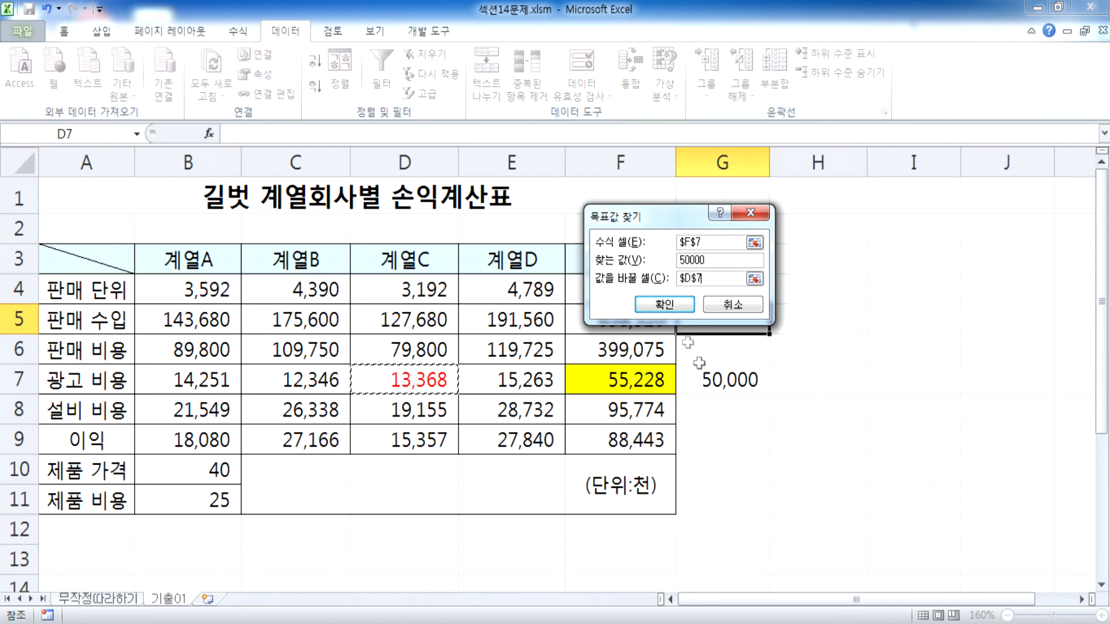
click(664, 304)
click(636, 305)
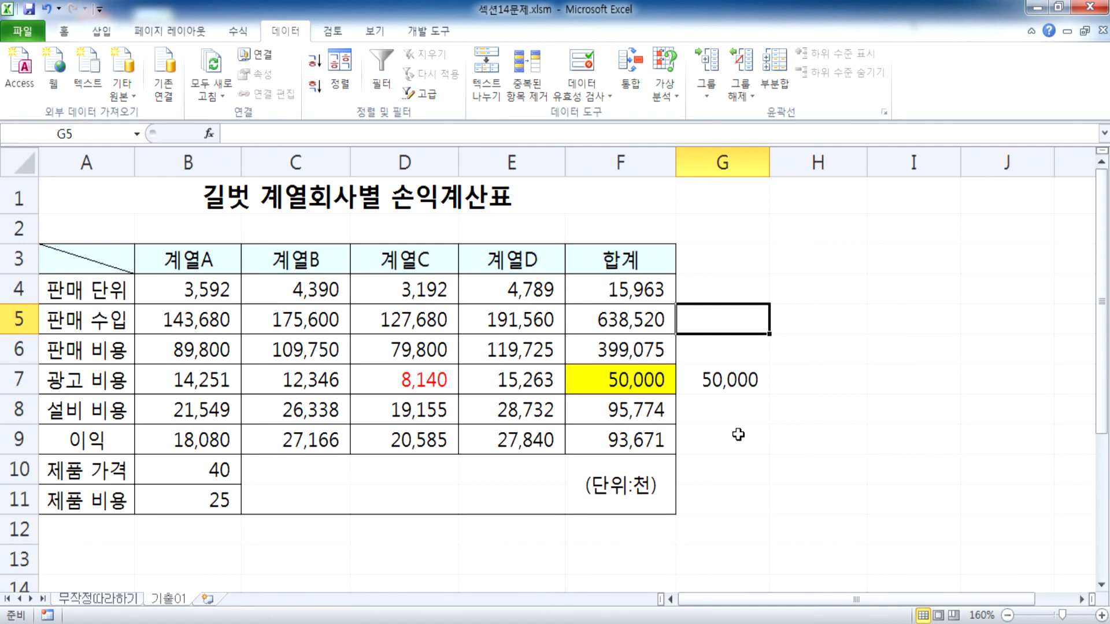
Step: Examine the formulas behind the total 이익 in F9 and the 계열A 이익 in B9 without changing them
click(407, 386)
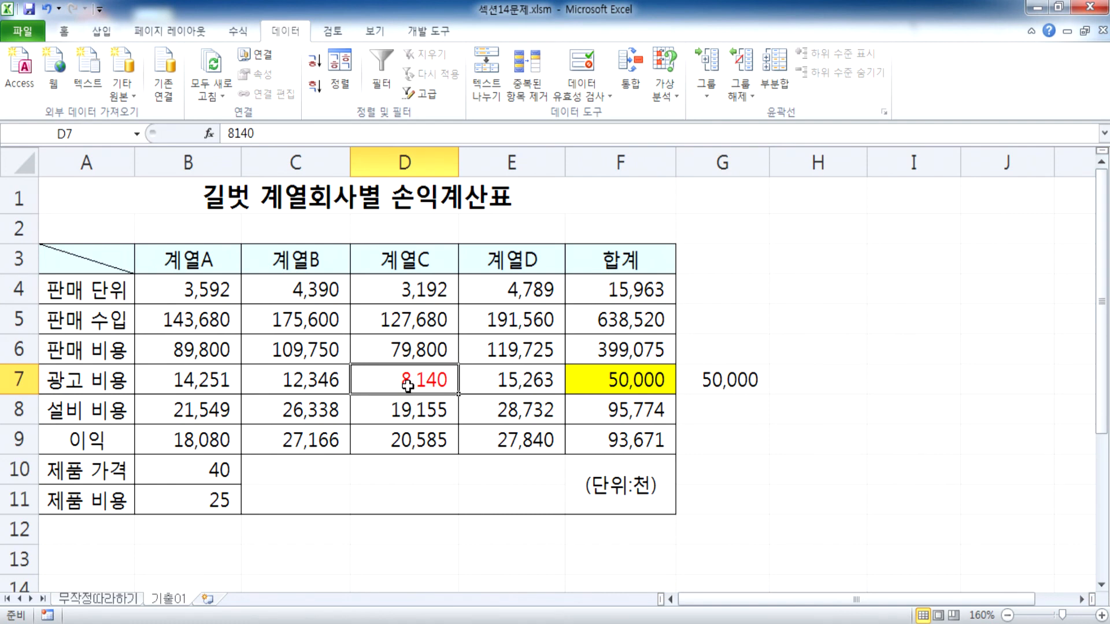
click(593, 436)
double_click(603, 438)
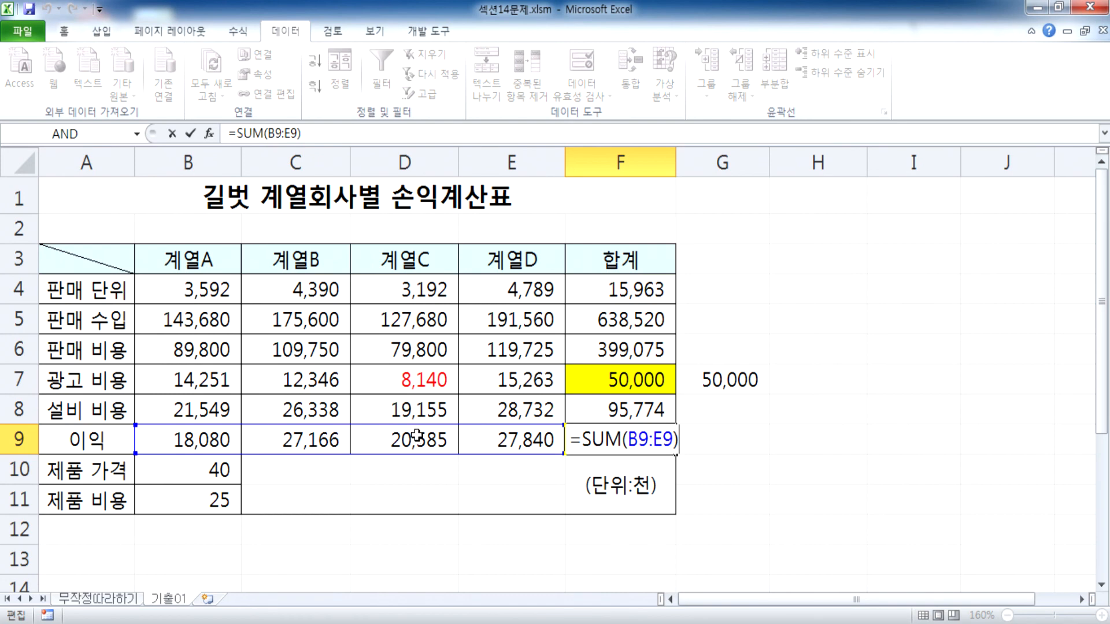
key(Escape)
click(198, 442)
double_click(199, 442)
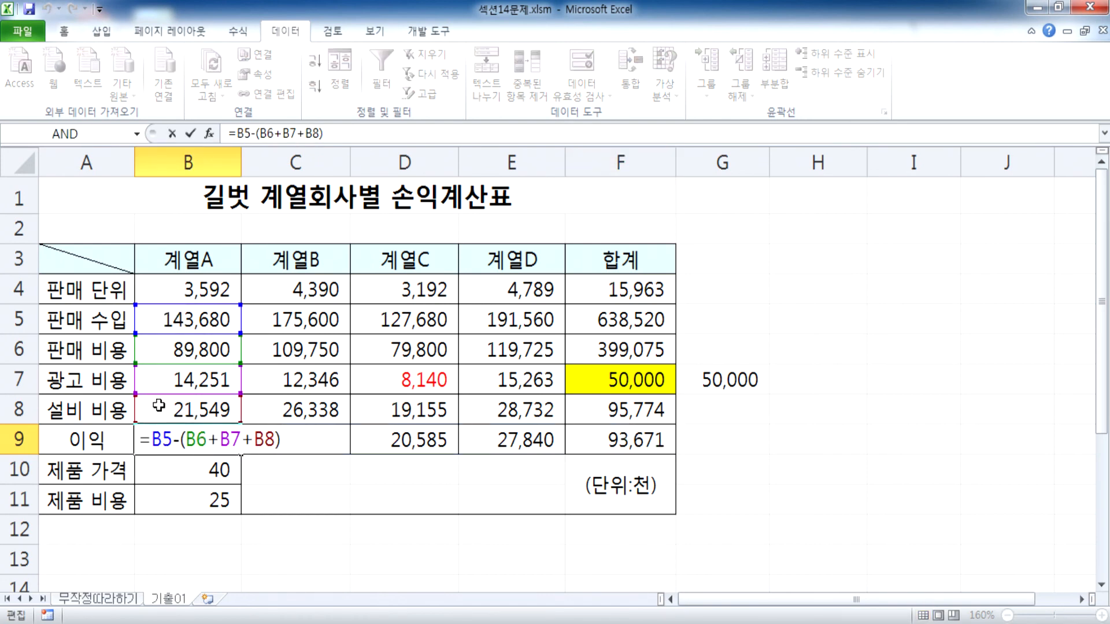
key(Escape)
Step: Trace how the 계열A 판매 단위 in B4 feeds the 판매 수입 formula in B5, the 이익 in B9 and the total in F9
double_click(167, 321)
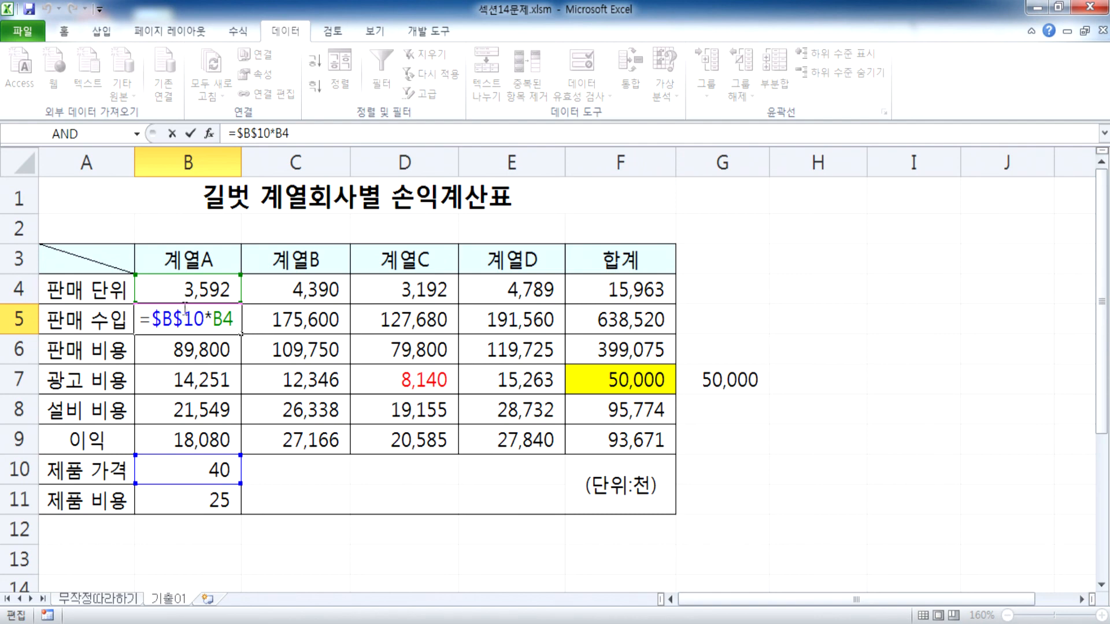
key(ctrl+Return)
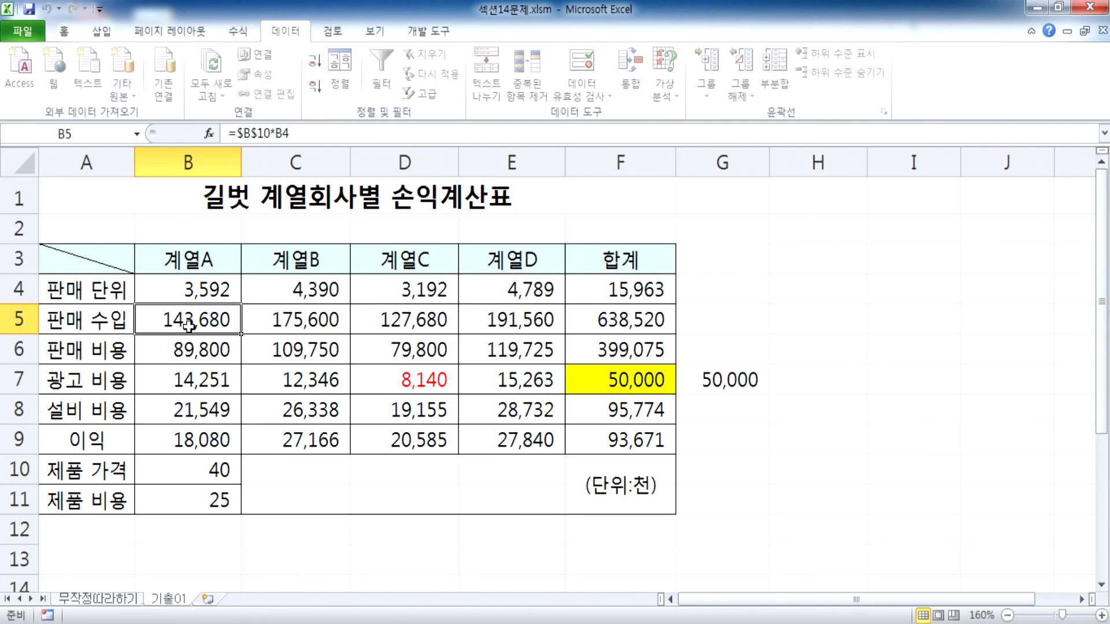
click(190, 289)
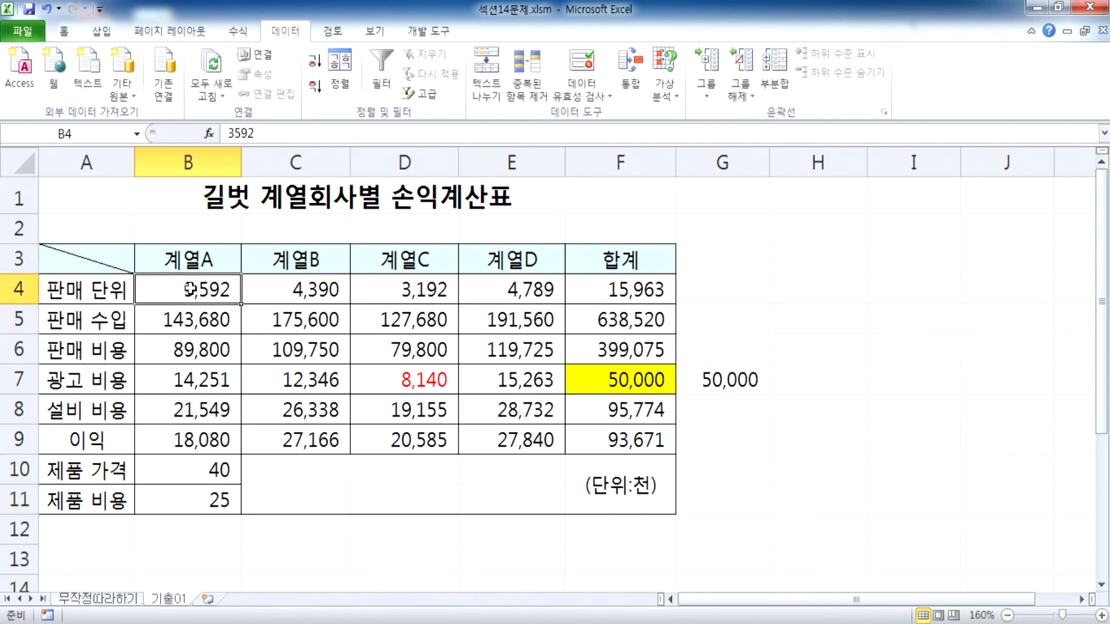
click(165, 319)
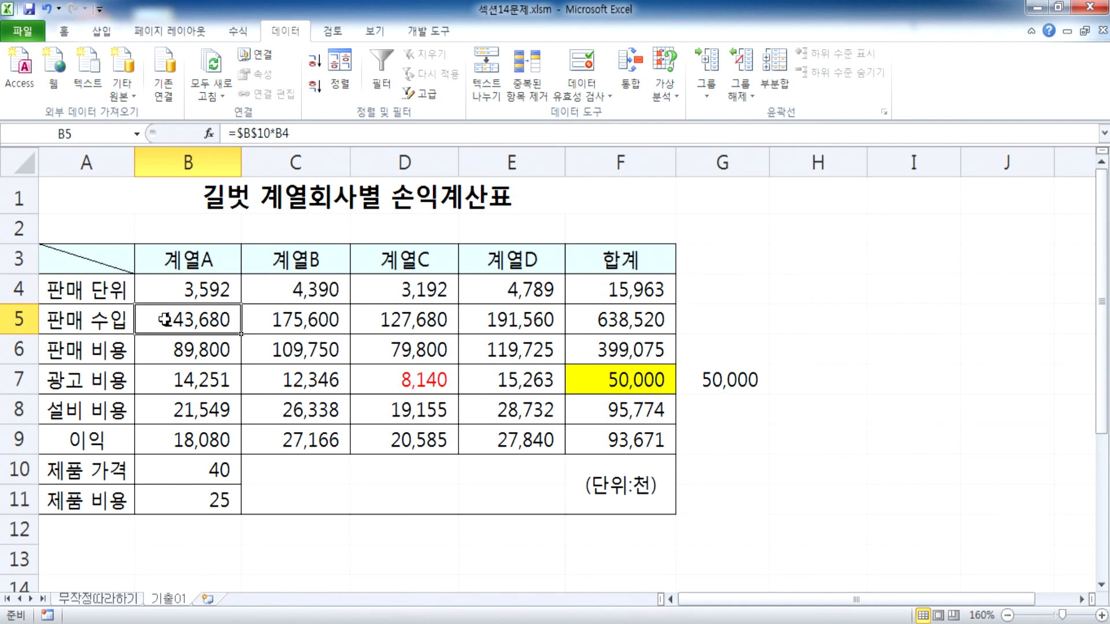
click(153, 442)
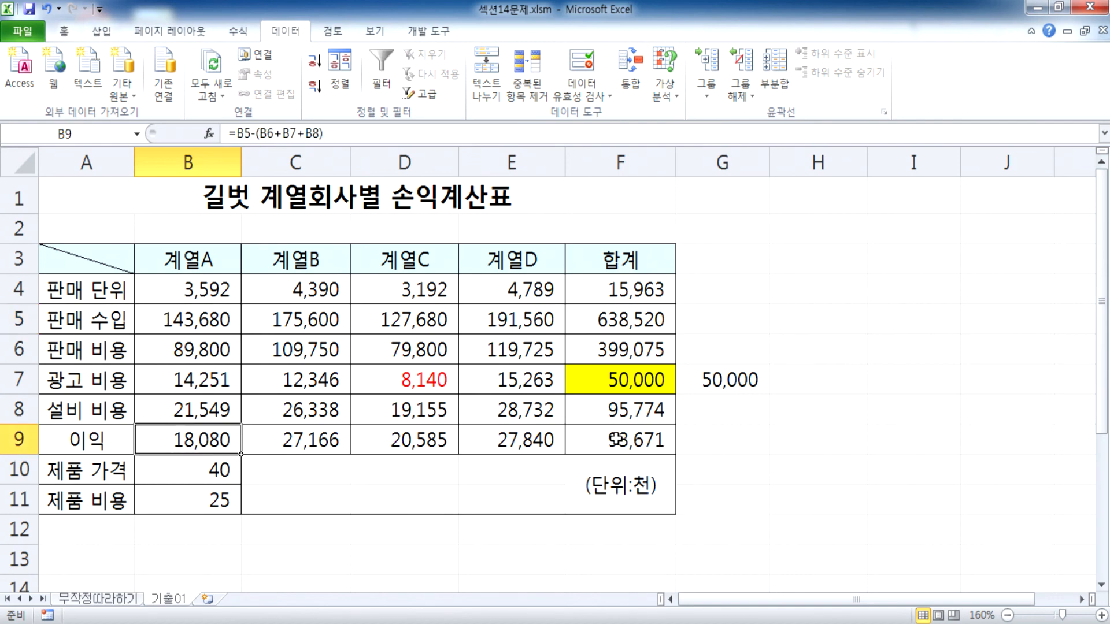
click(571, 440)
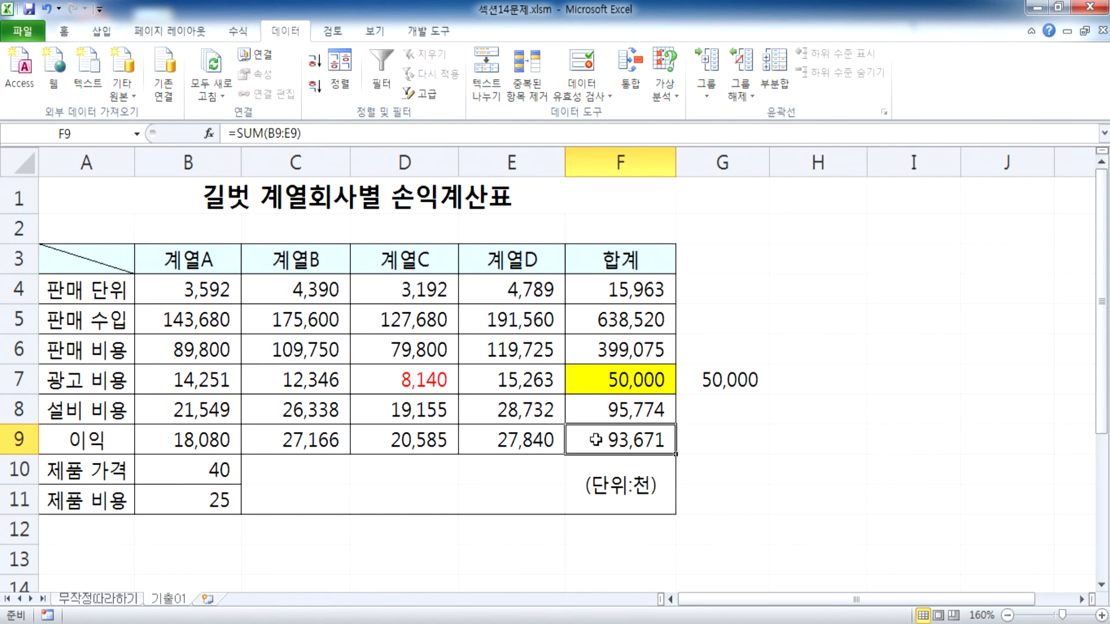
click(186, 296)
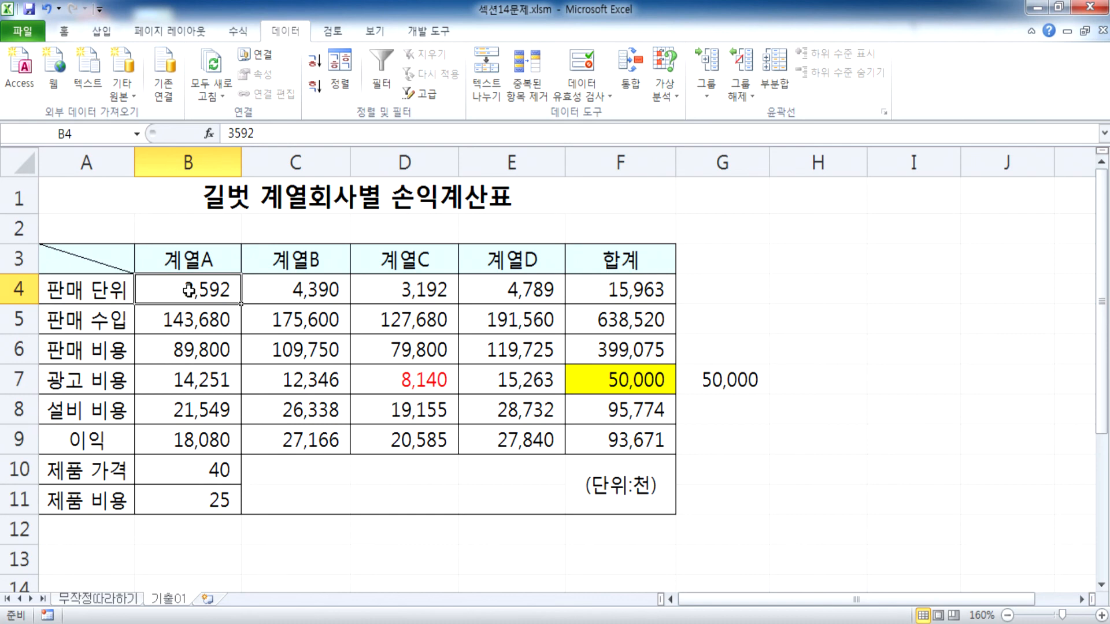